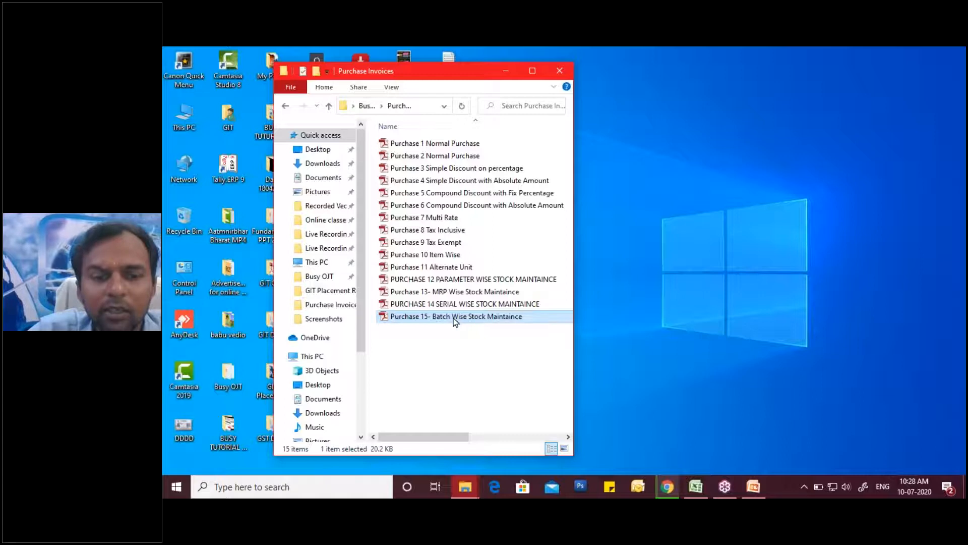
# Open the invoice PDF "Purchase 15- Batch Wise Stock Maintaince" and review its header, party details and item line
pyautogui.doubleClick(456, 316)
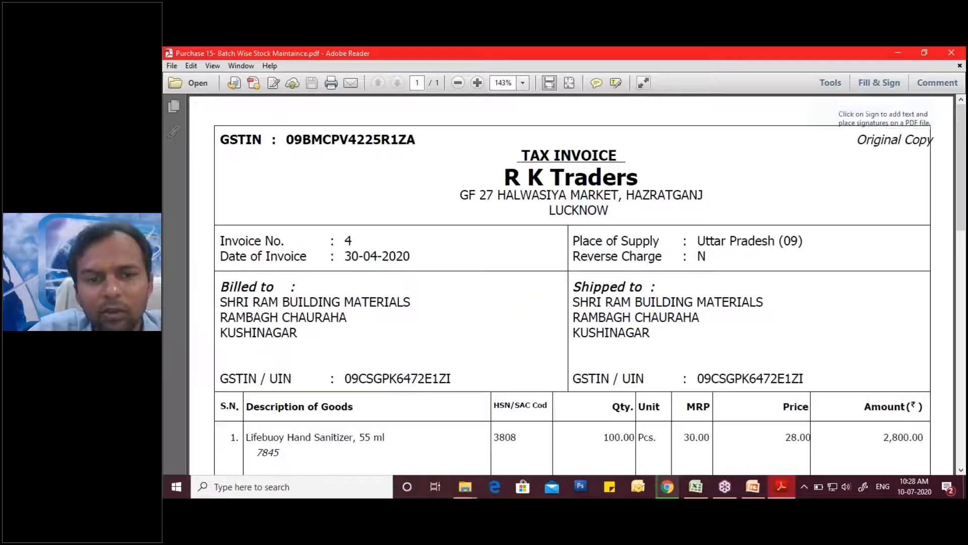
pyautogui.scroll(-3, 573, 282)
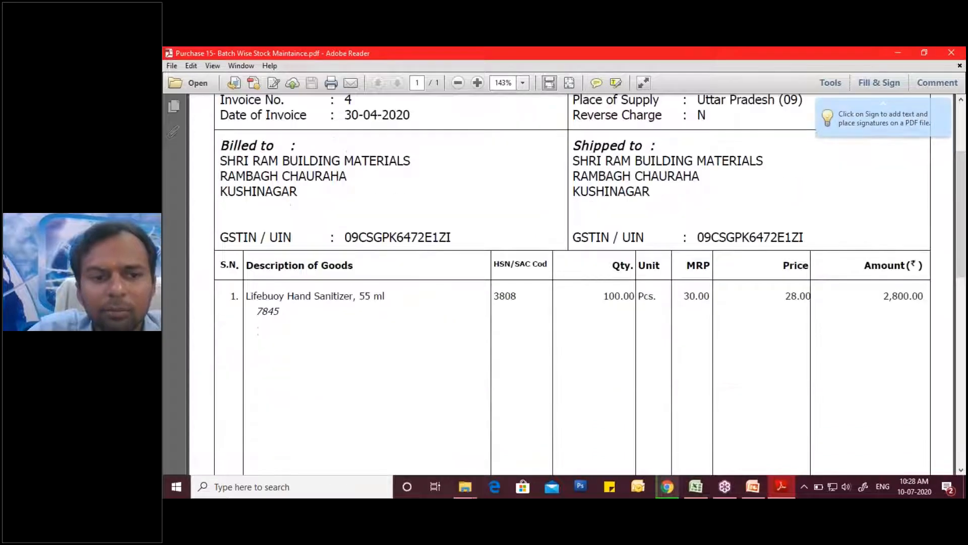
pyautogui.scroll(1, 372, 325)
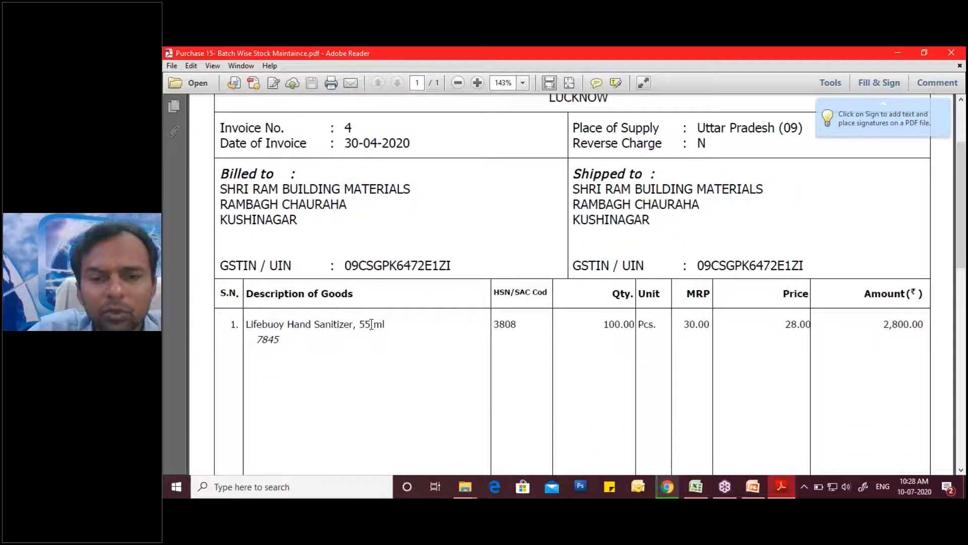
pyautogui.scroll(1, 372, 324)
pyautogui.scroll(-3, 372, 324)
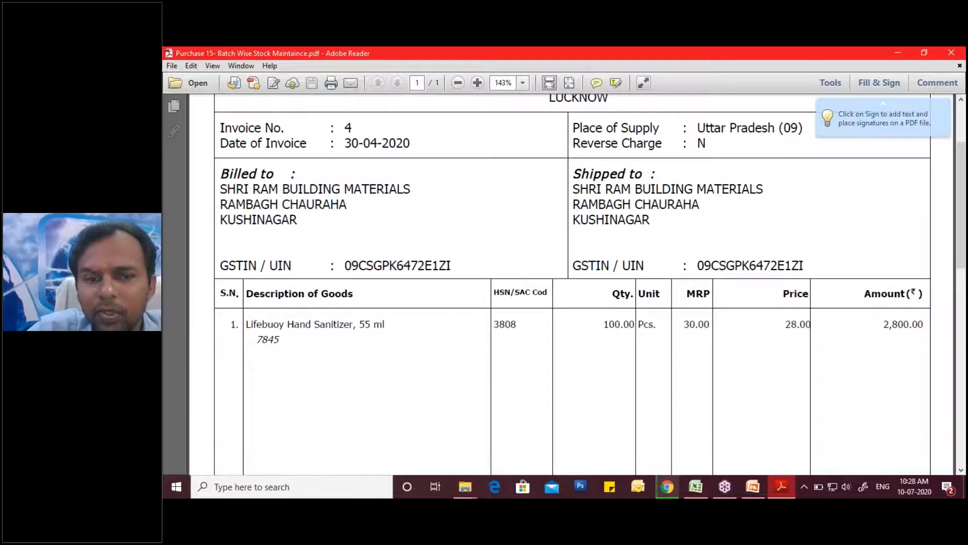
# Underline the batch number, HSN code, quantity, MRP, price and amount of the hand sanitizer line with the red pen
pyautogui.click(960, 224)
pyautogui.click(881, 244)
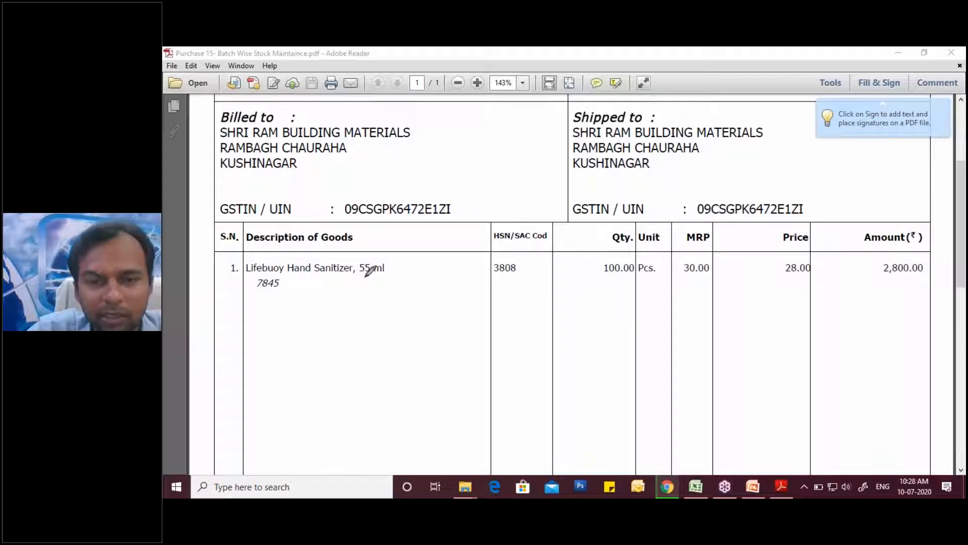
pyautogui.moveTo(252, 291); pyautogui.dragTo(289, 290)
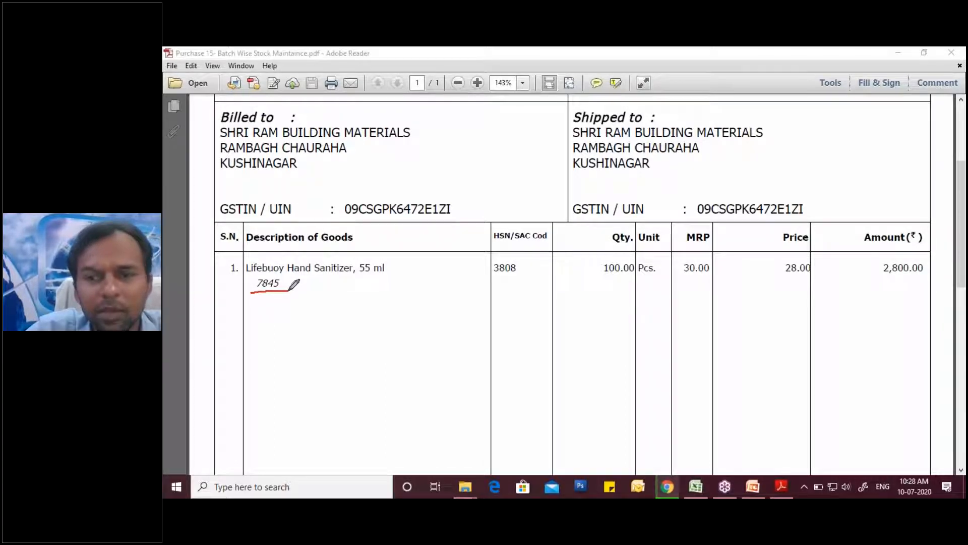
pyautogui.moveTo(490, 280); pyautogui.dragTo(518, 280)
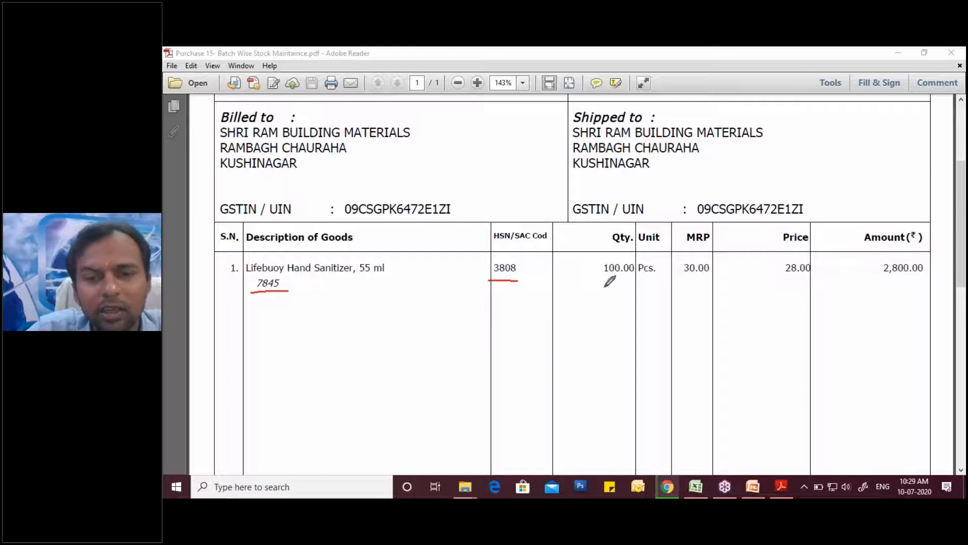
pyautogui.moveTo(603, 285); pyautogui.dragTo(711, 280)
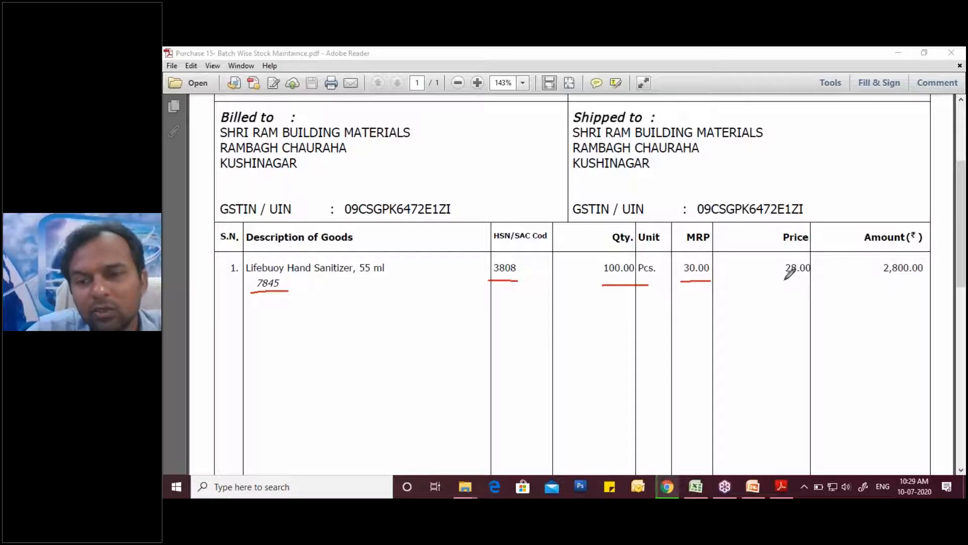
pyautogui.moveTo(784, 279); pyautogui.dragTo(809, 279)
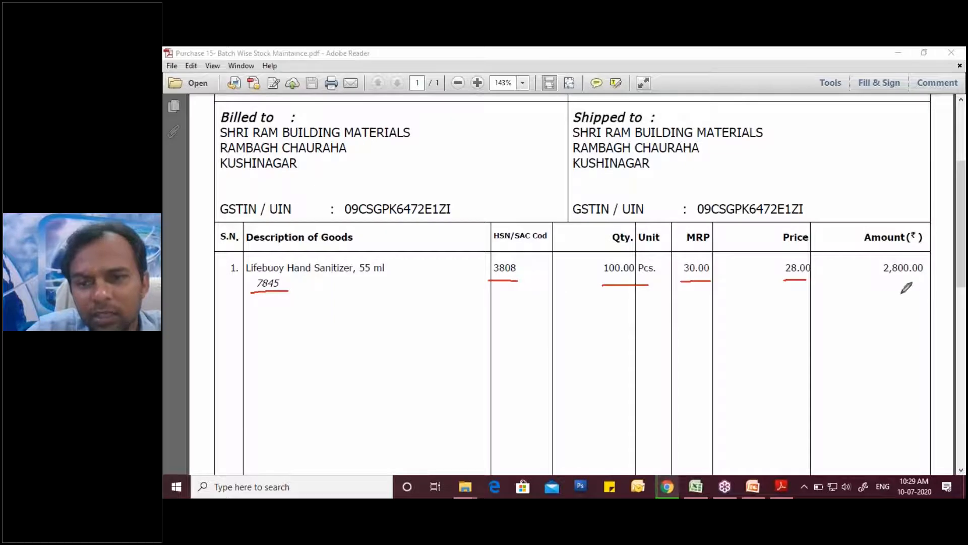
pyautogui.moveTo(881, 281); pyautogui.dragTo(928, 281)
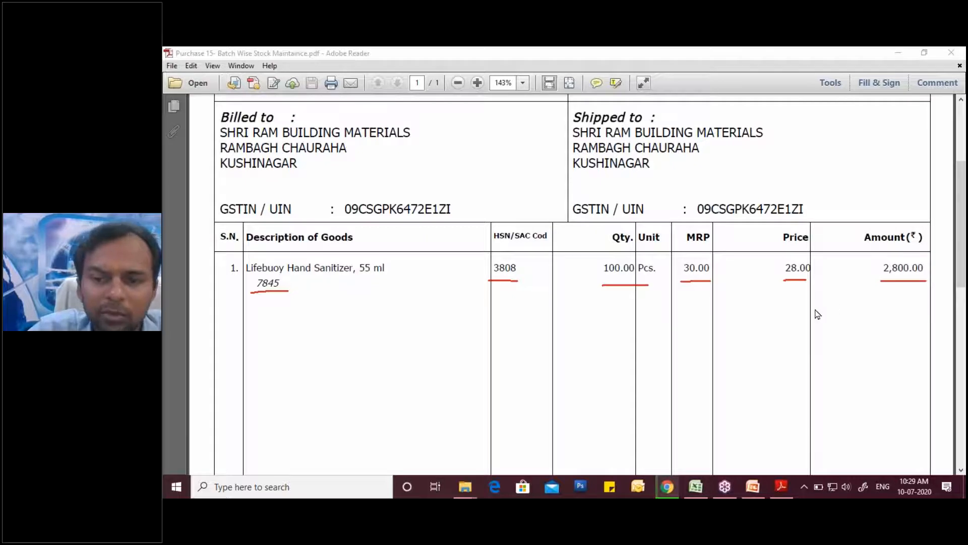
# Examine the CGST and SGST lines and highlight the grand total at the end of the invoice
pyautogui.scroll(-5, 818, 312)
pyautogui.scroll(-3, 817, 314)
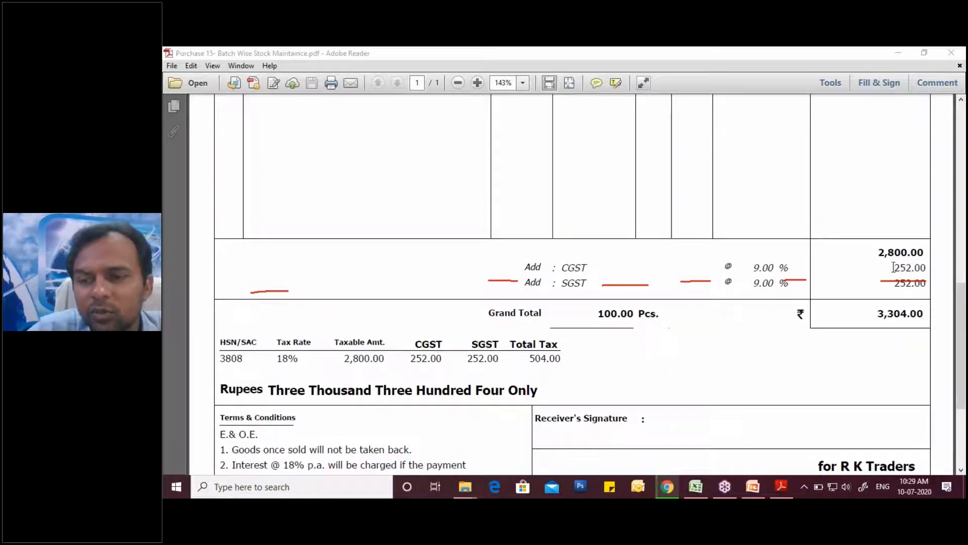
pyautogui.moveTo(755, 286); pyautogui.dragTo(790, 283)
pyautogui.moveTo(879, 313); pyautogui.dragTo(924, 315)
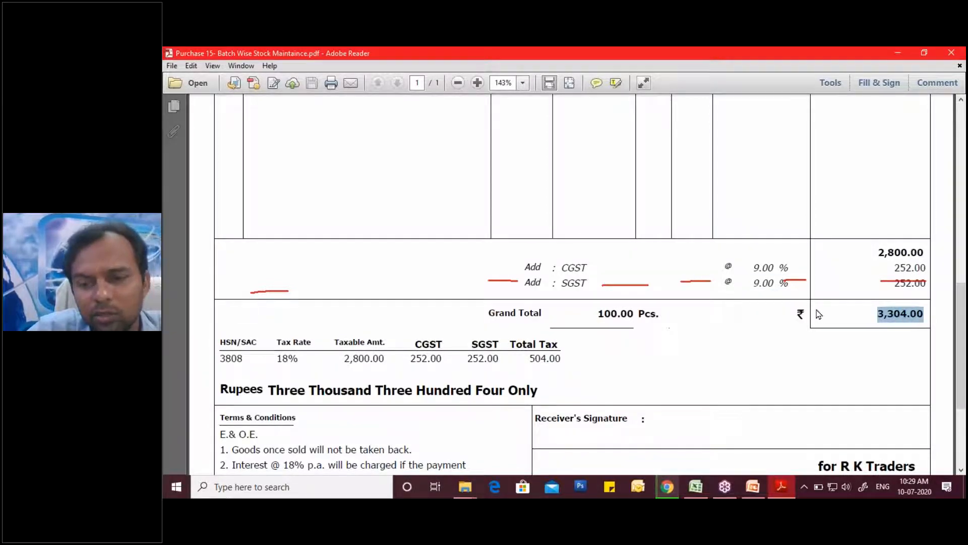
# Clear the red underlines from the screen and return to the invoice's item line
pyautogui.scroll(10, 818, 314)
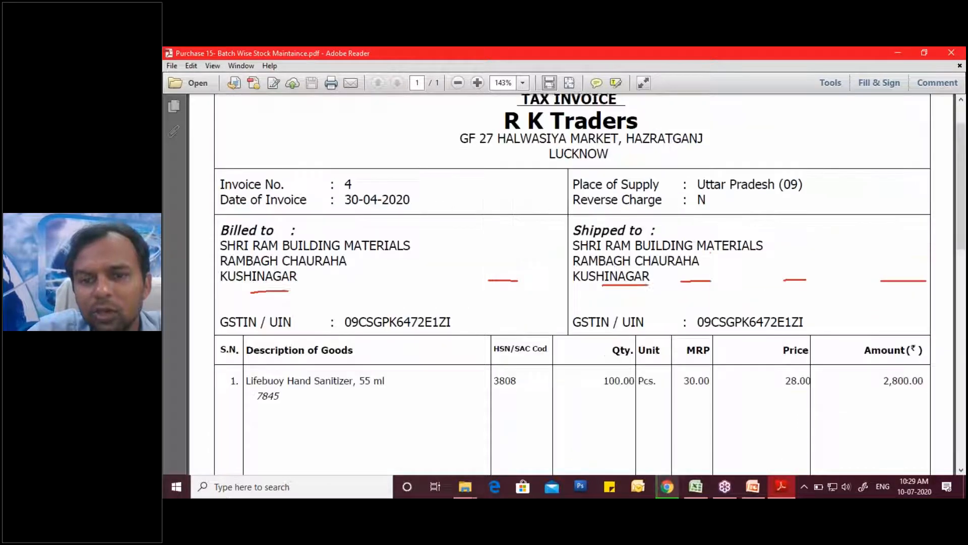
pyautogui.scroll(1, 934, 251)
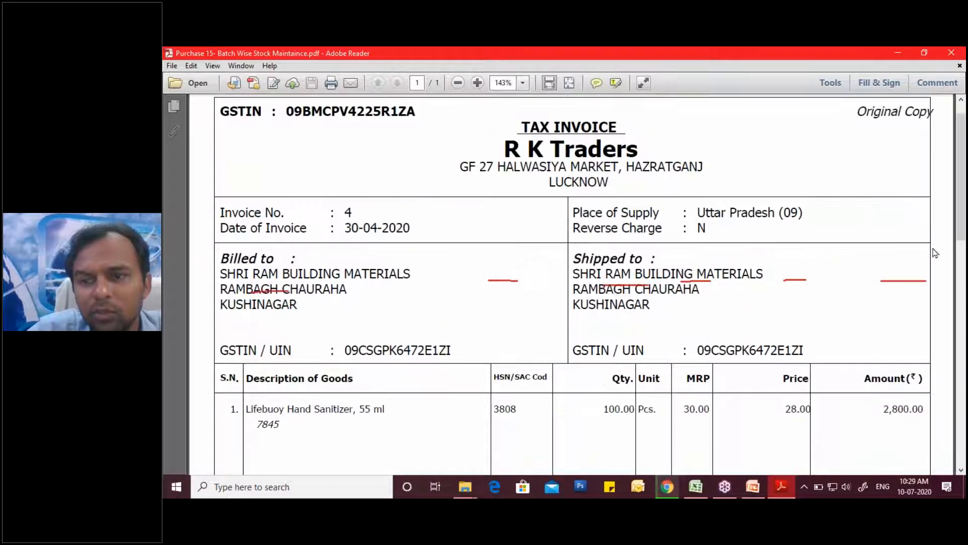
pyautogui.click(959, 221)
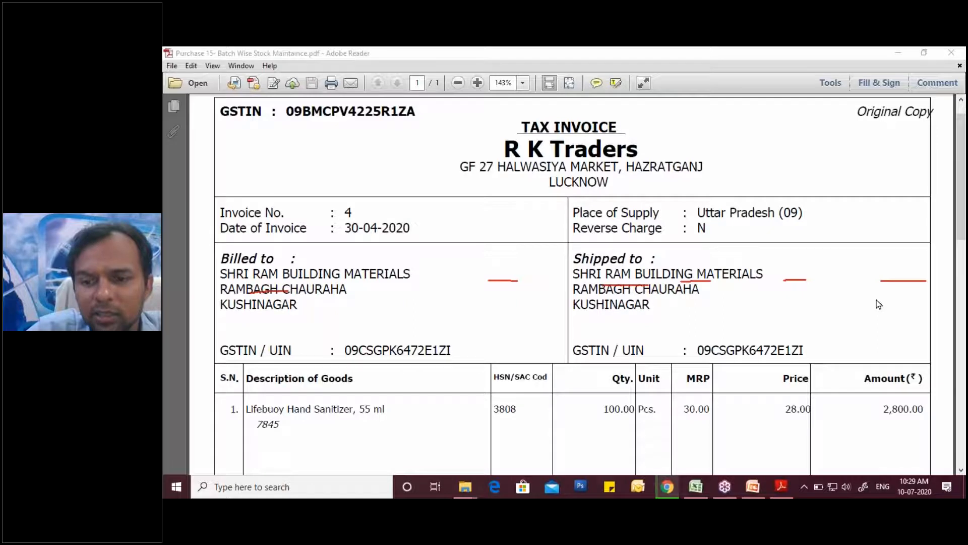
pyautogui.scroll(-1, 784, 314)
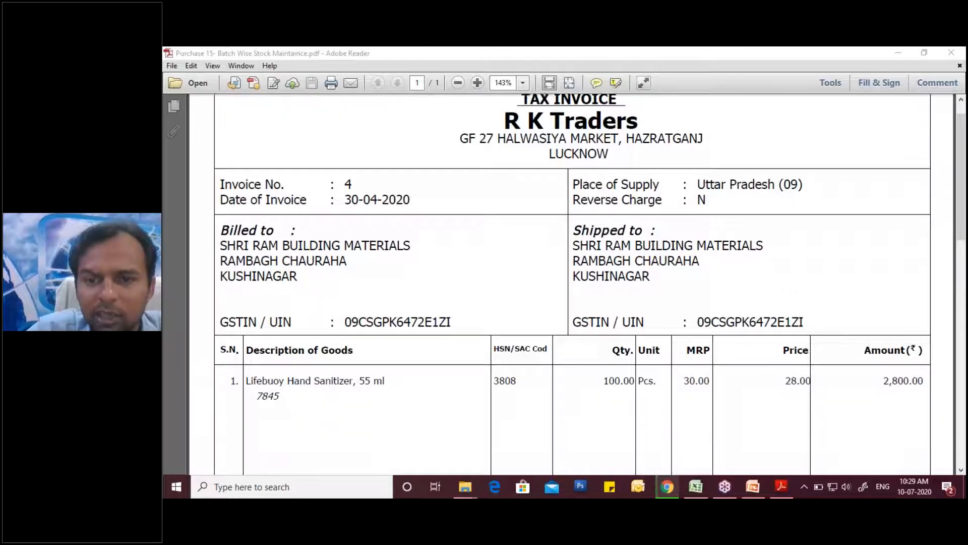
pyautogui.scroll(-2, 782, 323)
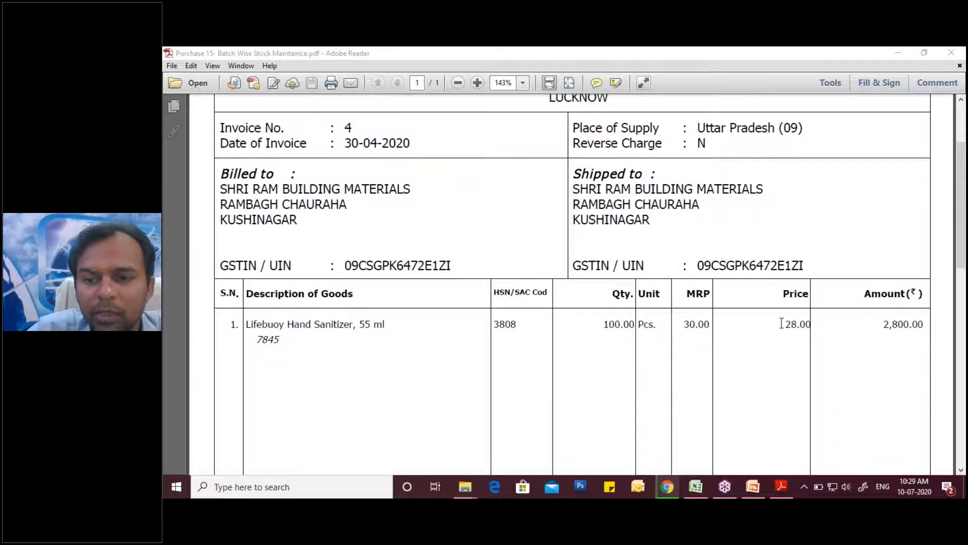
# Check the price, quantity and amount of the hand sanitizer line and highlight its batch number
pyautogui.moveTo(781, 324); pyautogui.dragTo(806, 324)
pyautogui.moveTo(604, 325); pyautogui.dragTo(650, 327)
pyautogui.click(882, 326)
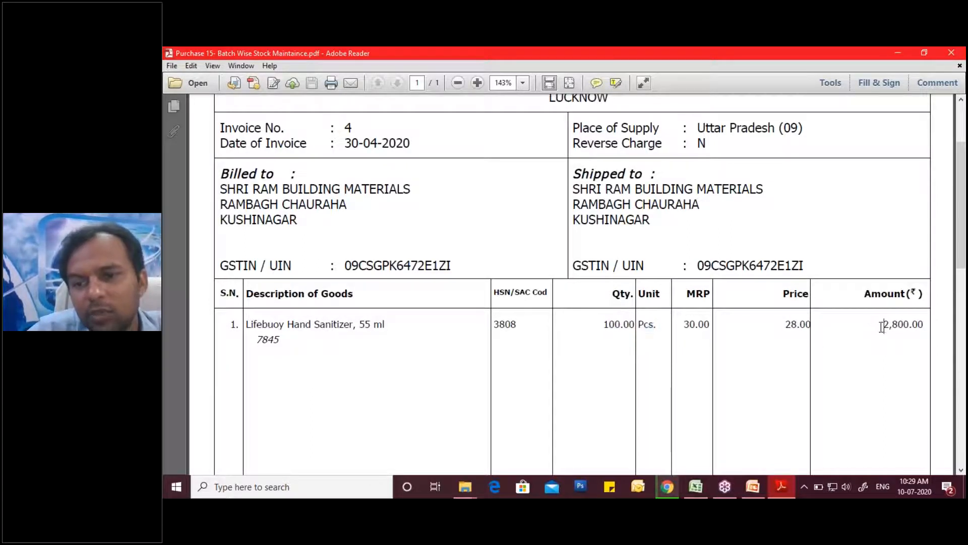
pyautogui.scroll(-5, 704, 358)
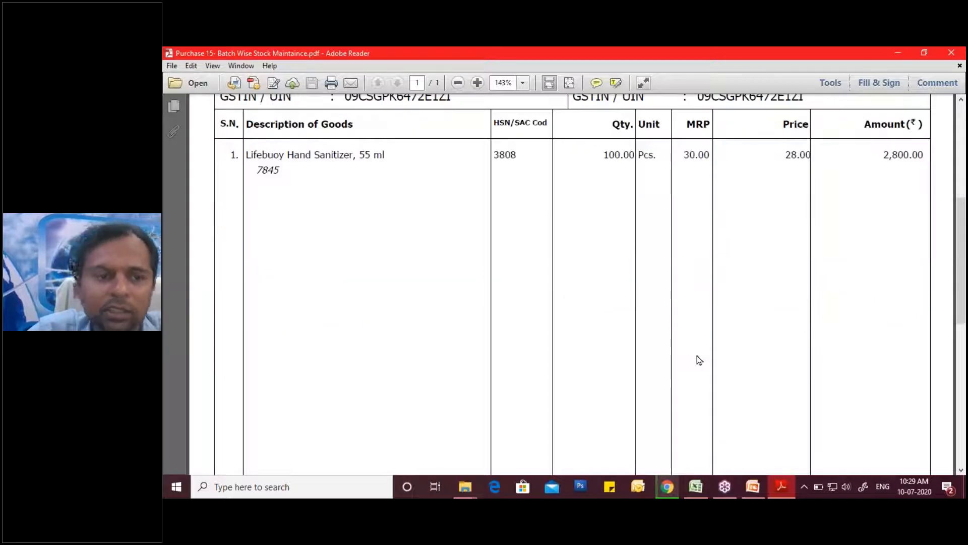
pyautogui.scroll(3, 700, 360)
pyautogui.moveTo(256, 258); pyautogui.dragTo(282, 264)
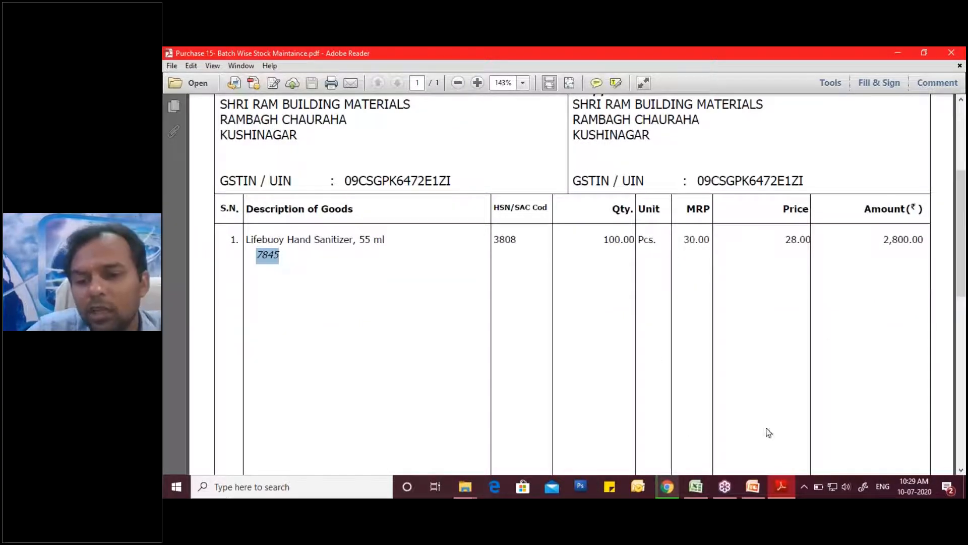
# Minimize the invoice and the Purchase Invoices folder, start Busy 17 and accept running it in demo mode
pyautogui.click(898, 53)
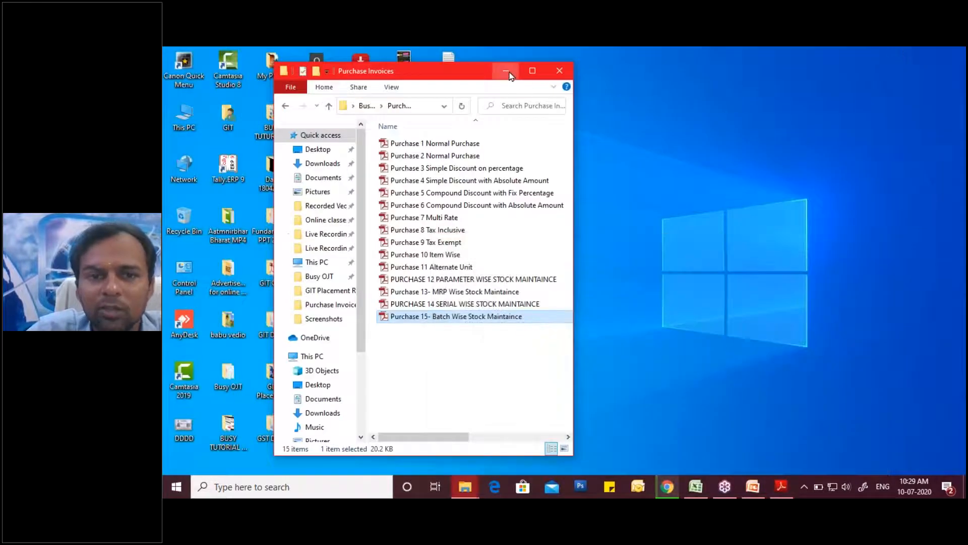
pyautogui.click(520, 73)
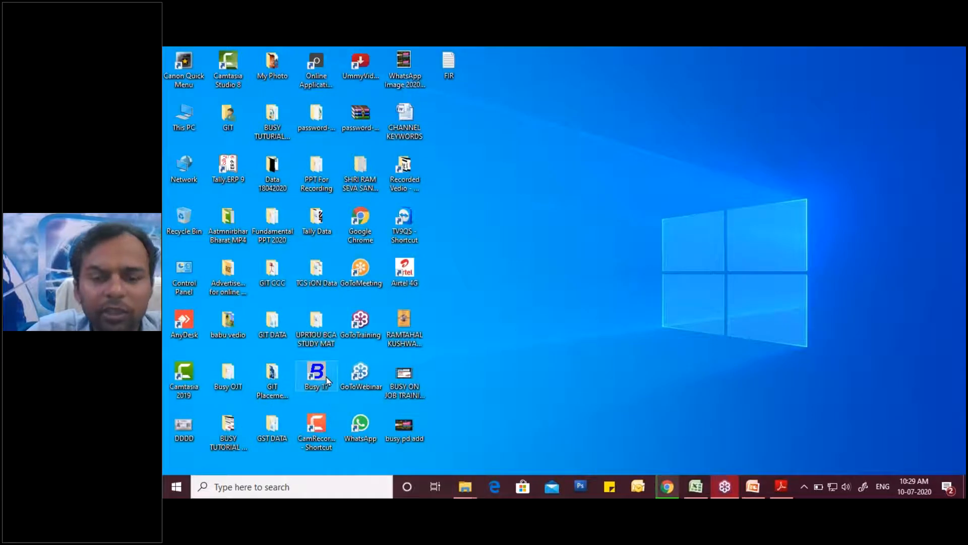
pyautogui.doubleClick(324, 377)
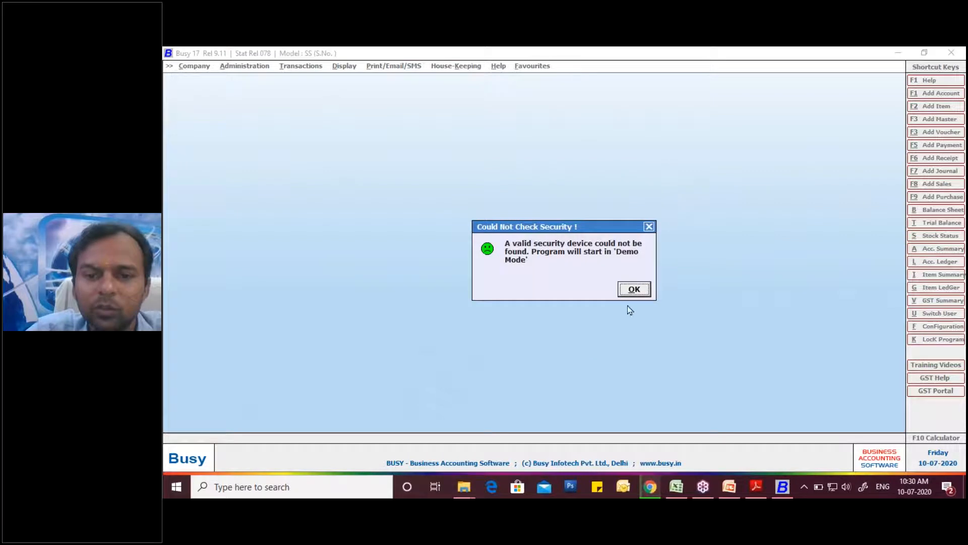
pyautogui.click(631, 290)
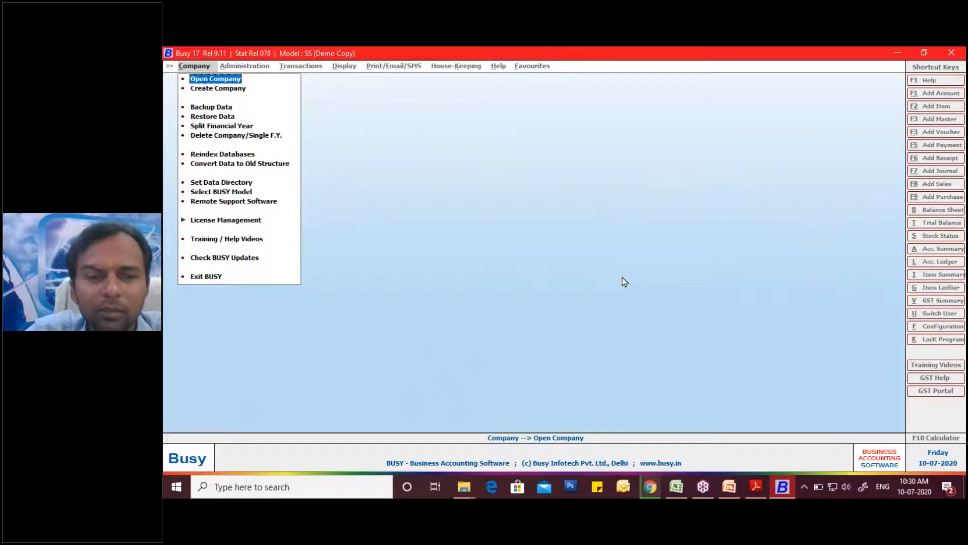
# Open the company "SHRI RAM BUILDING MATERIAL Batch 2" from the company list
pyautogui.press('Return')
pyautogui.press('Down')
pyautogui.press('Down')
pyautogui.press('Down')
pyautogui.press('Down')
pyautogui.press('Down')
pyautogui.press('Down')
pyautogui.press('Down')
pyautogui.press('Down')
pyautogui.press('Down')
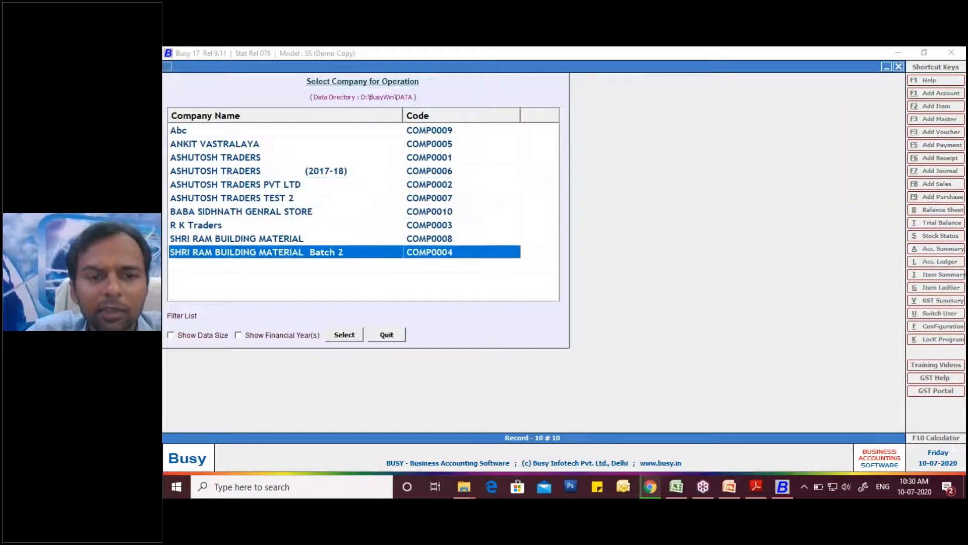
pyautogui.press('Return')
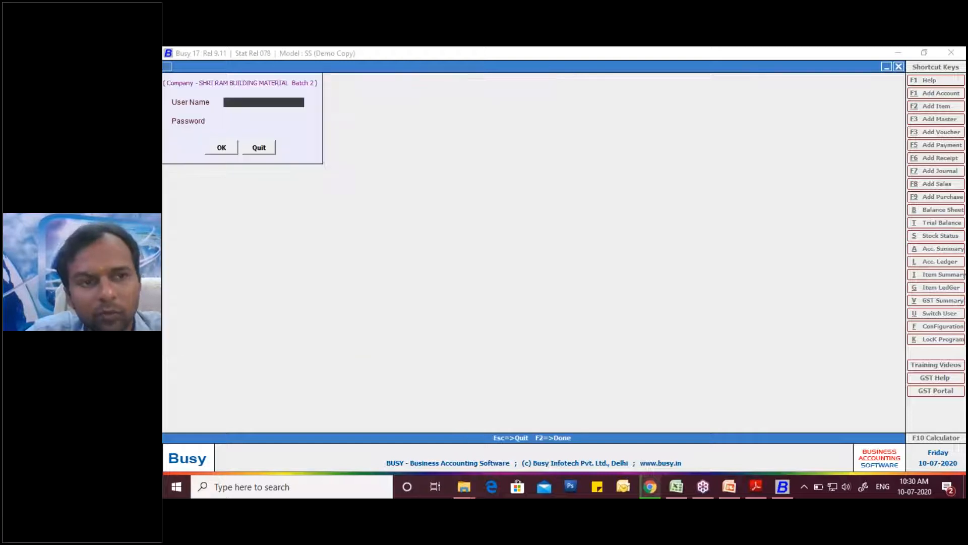
# Log in to the company with the user name and the account password
pyautogui.write('R')
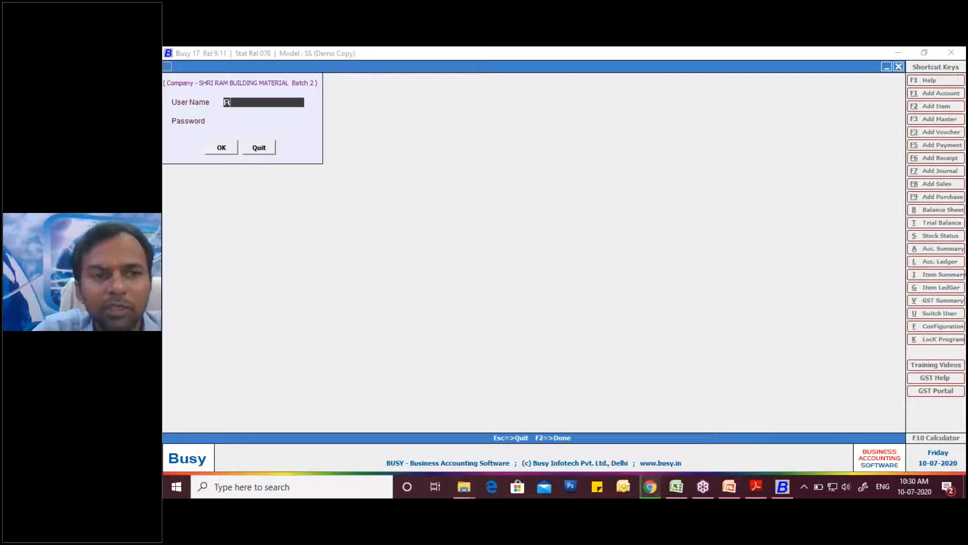
pyautogui.write('am')
pyautogui.press('Return')
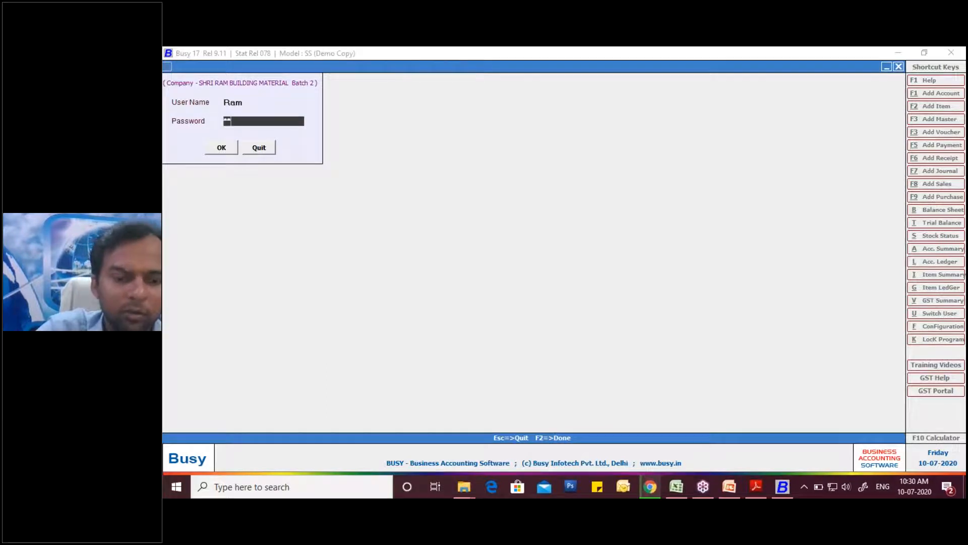
pyautogui.press('Return')
pyautogui.press('Return')
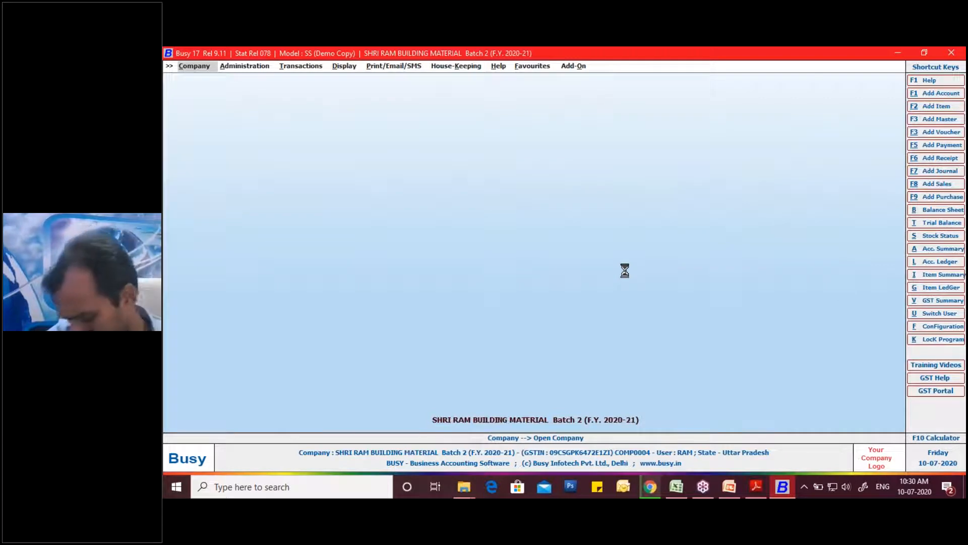
# Open the Features / Options configuration, circling the Configuration shortcut and the Features / Options entry in red
pyautogui.press('Right')
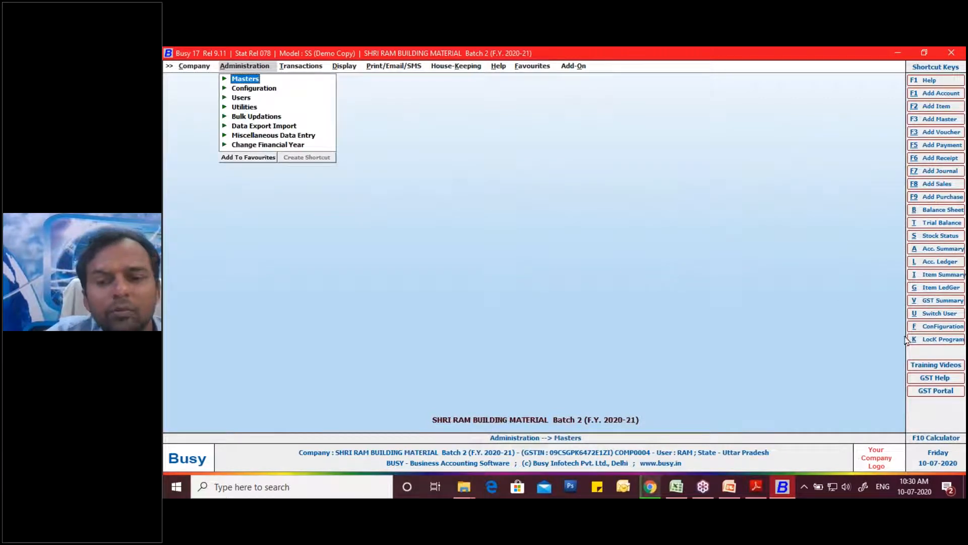
pyautogui.click(957, 221)
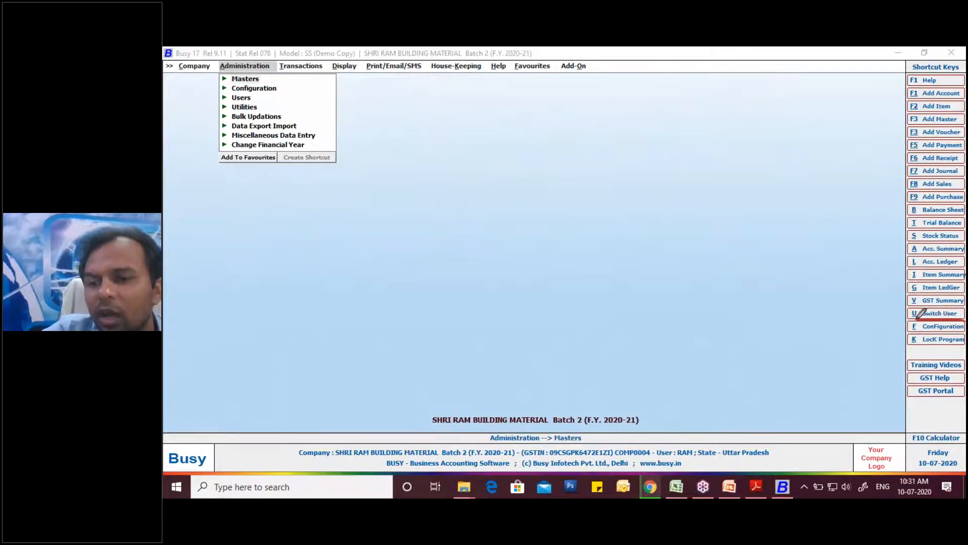
pyautogui.moveTo(901, 330); pyautogui.dragTo(965, 334)
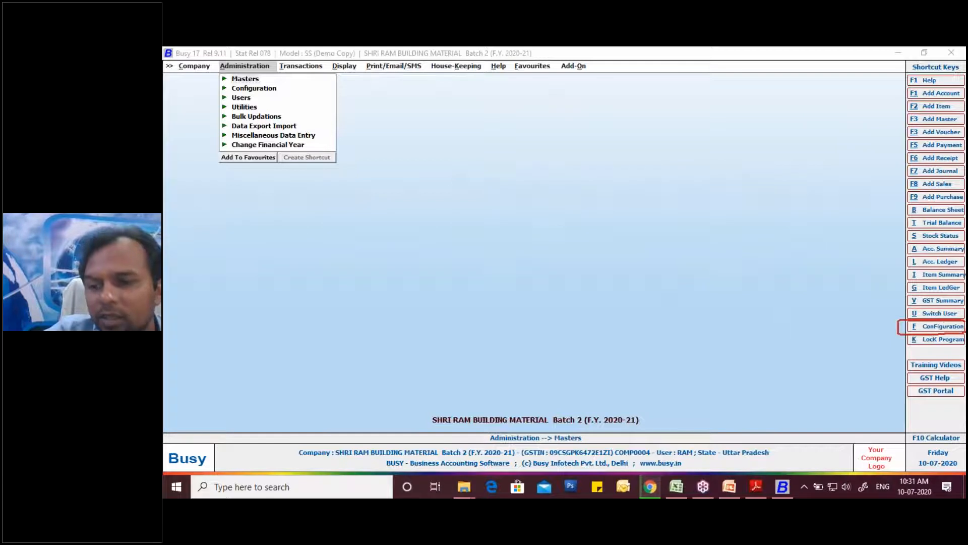
pyautogui.click(939, 329)
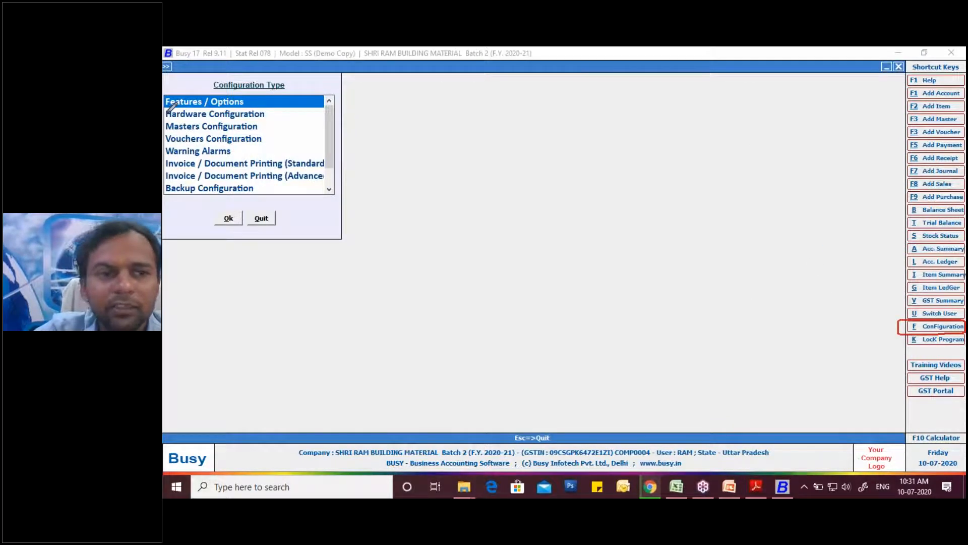
pyautogui.moveTo(170, 107)
pyautogui.mouseDown()
pyautogui.moveTo(167, 99)
pyautogui.moveTo(200, 92)
pyautogui.moveTo(247, 97)
pyautogui.moveTo(187, 110)
pyautogui.moveTo(170, 103)
pyautogui.mouseUp()
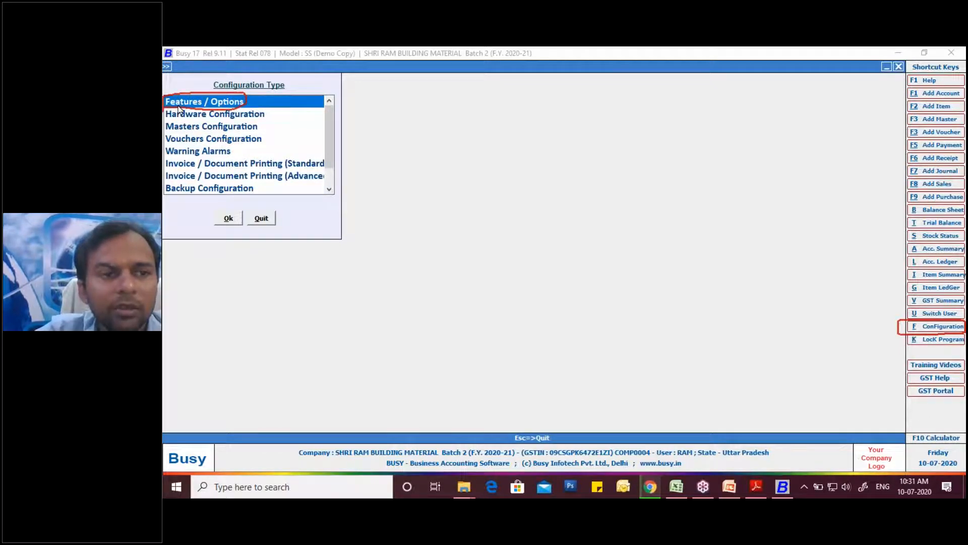
pyautogui.doubleClick(183, 105)
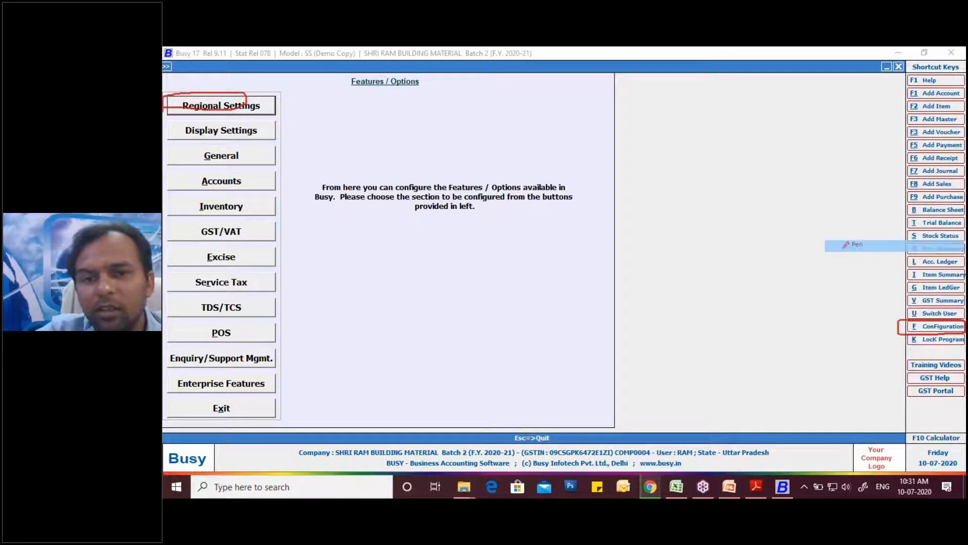
# Open the Inventory options and enable Batch-wise Details, circling both Inventory and Batch-wise Details in red
pyautogui.moveTo(224, 191)
pyautogui.mouseDown()
pyautogui.moveTo(222, 217)
pyautogui.moveTo(256, 200)
pyautogui.moveTo(233, 188)
pyautogui.mouseUp()
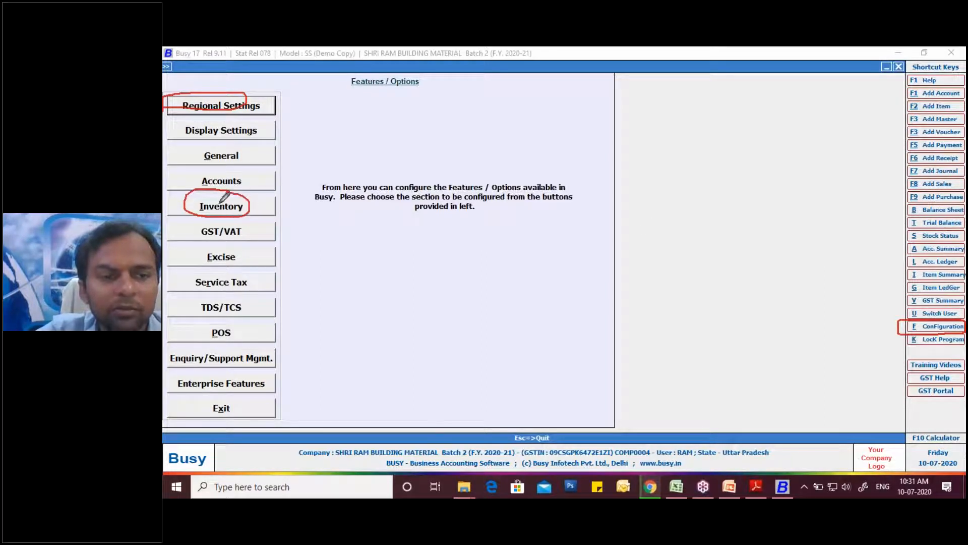
pyautogui.click(218, 210)
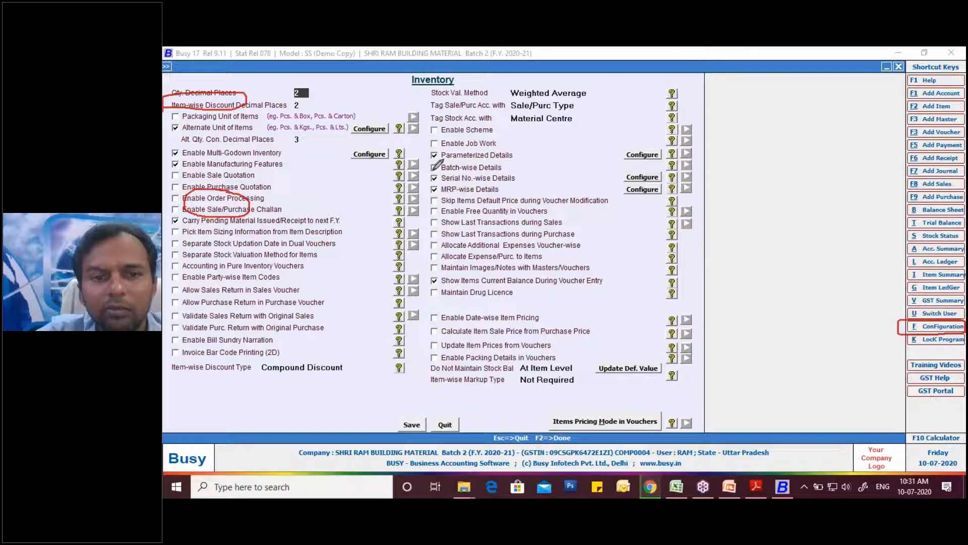
pyautogui.moveTo(443, 171)
pyautogui.mouseDown()
pyautogui.moveTo(424, 166)
pyautogui.moveTo(516, 162)
pyautogui.moveTo(509, 173)
pyautogui.moveTo(463, 172)
pyautogui.mouseUp()
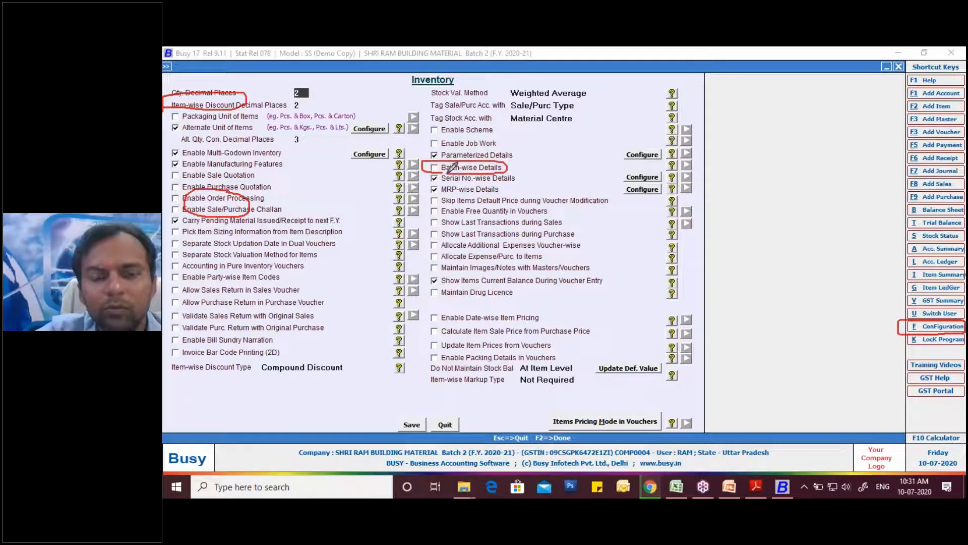
pyautogui.click(437, 171)
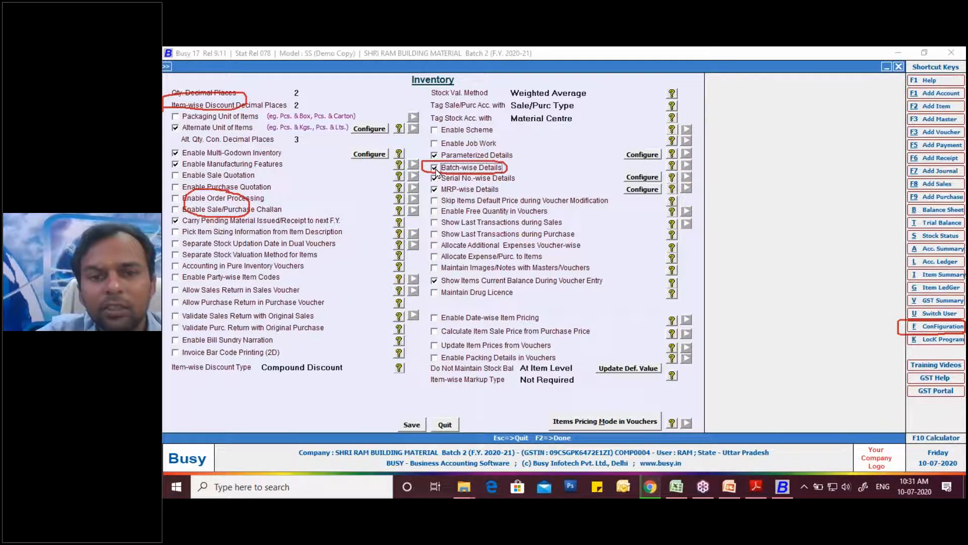
pyautogui.moveTo(588, 113); pyautogui.dragTo(624, 99)
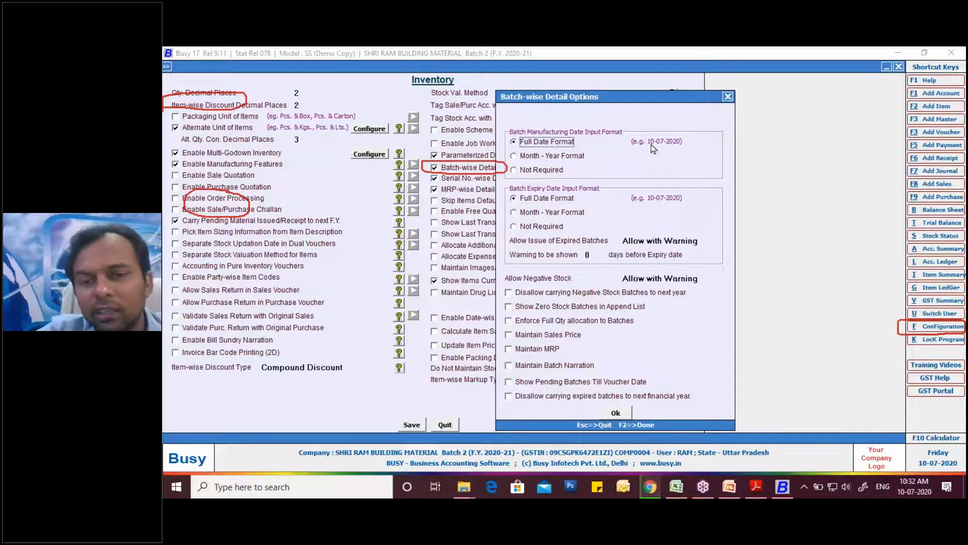
# Set both the batch manufacturing date and the batch expiry date input formats to Month - Year Format
pyautogui.click(550, 156)
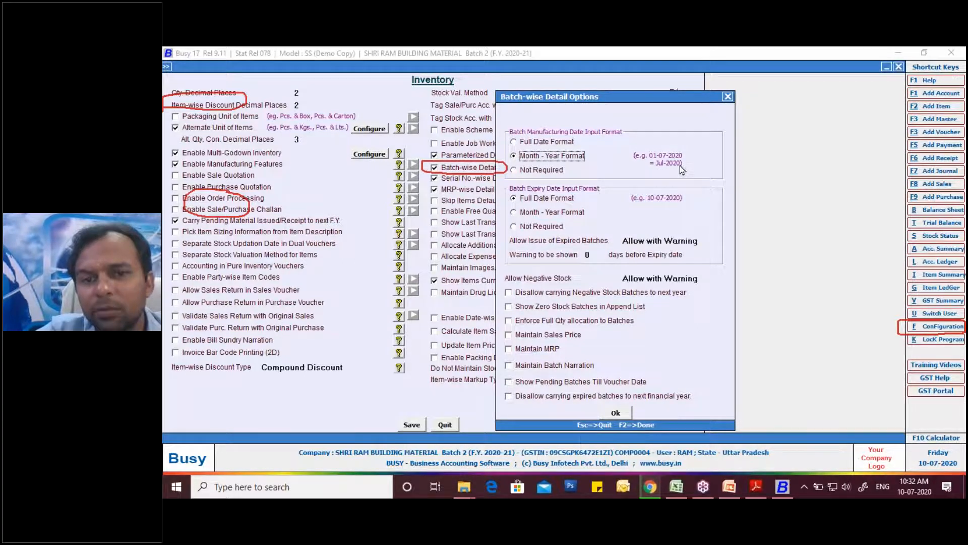
pyautogui.click(554, 172)
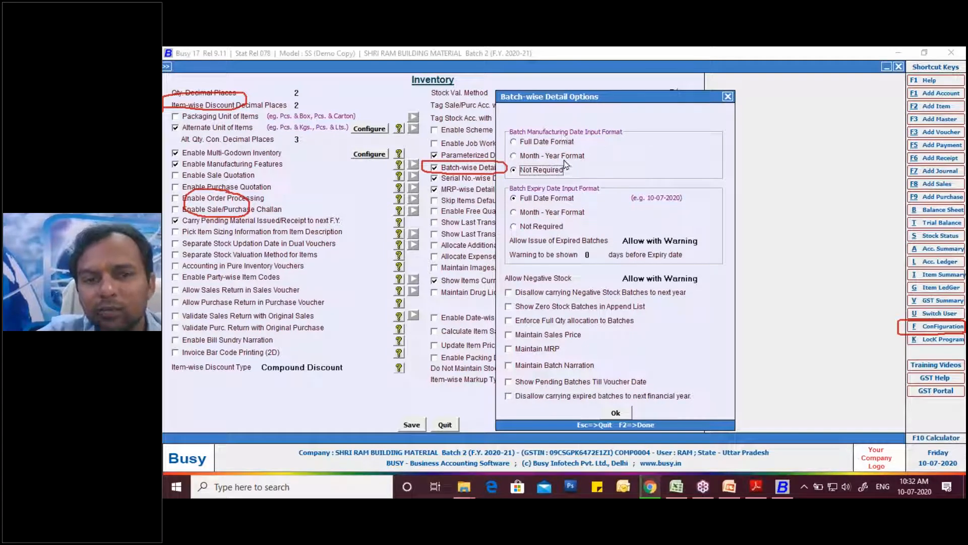
pyautogui.click(535, 157)
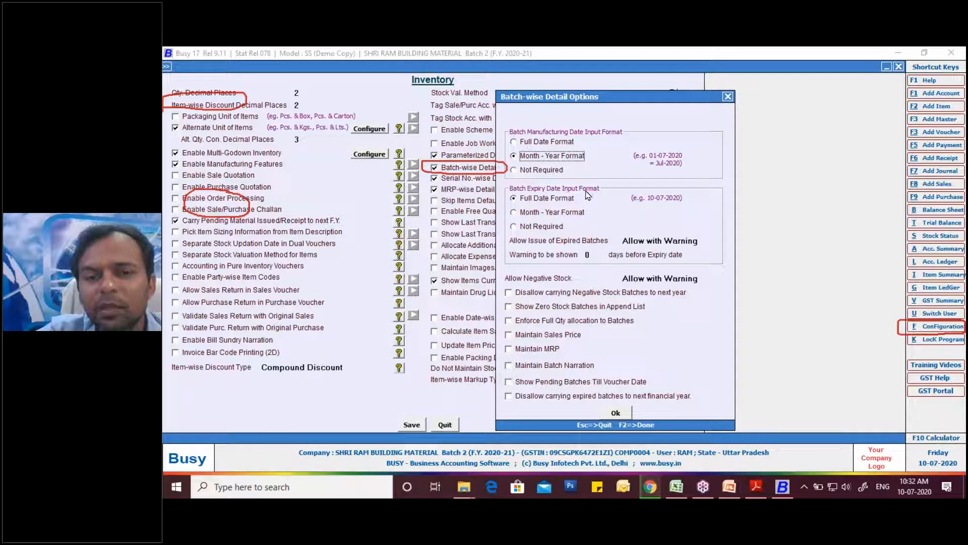
pyautogui.click(546, 213)
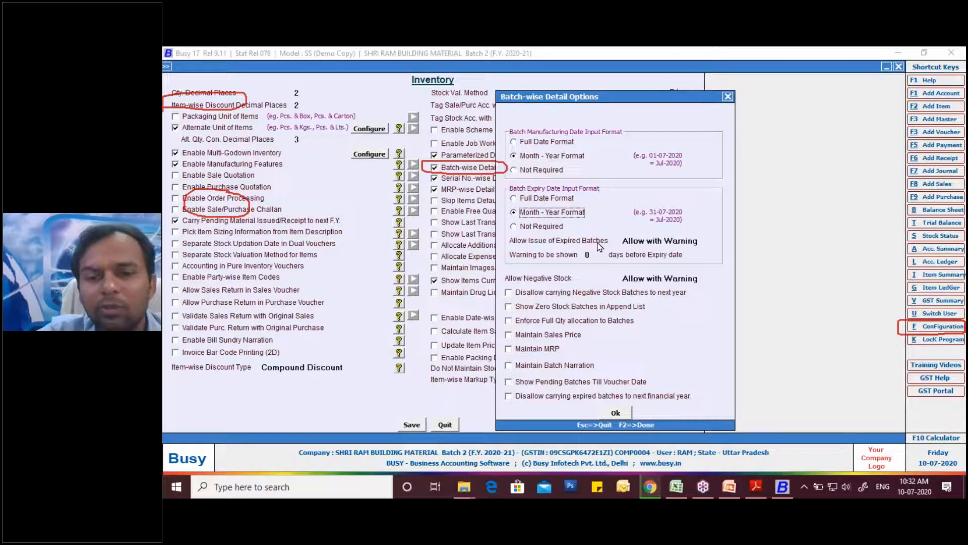
# Set issue of expired batches to Don't Allow with a warning 30 days before expiry, and negative stock to Allow with Warning
pyautogui.click(625, 242)
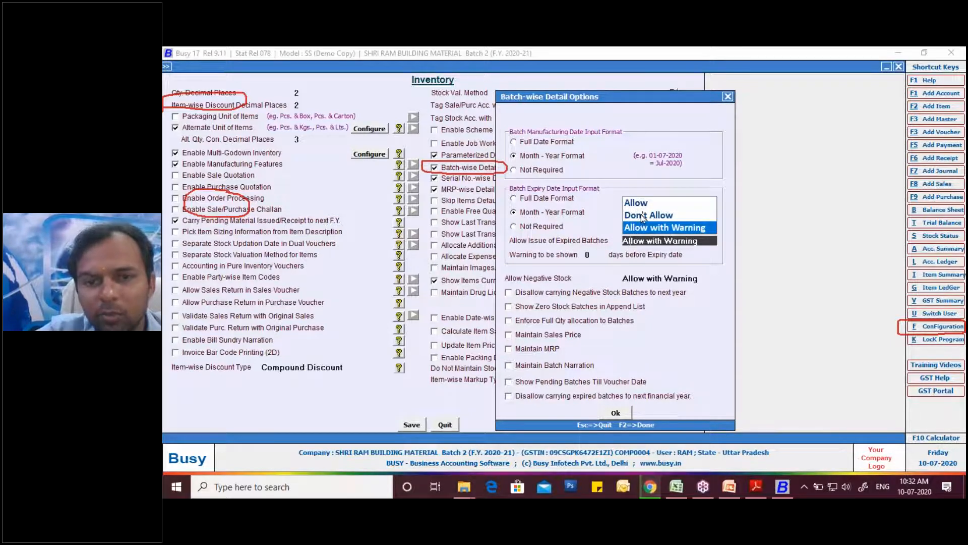
pyautogui.click(643, 217)
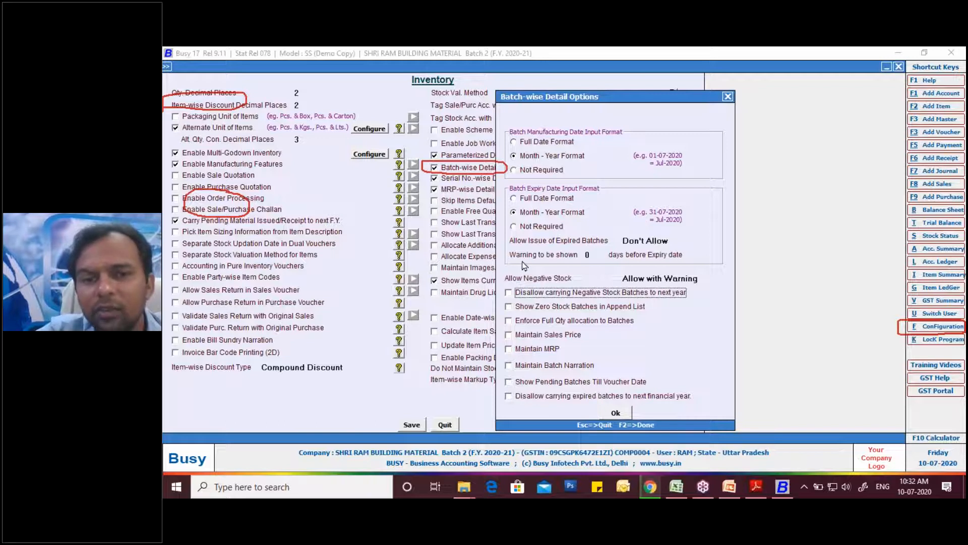
pyautogui.click(588, 254)
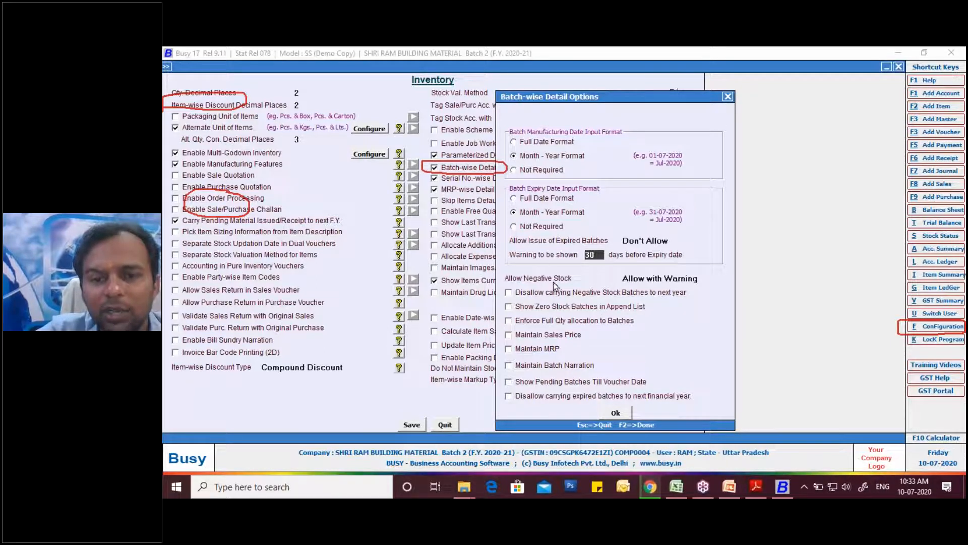
pyautogui.press('Return')
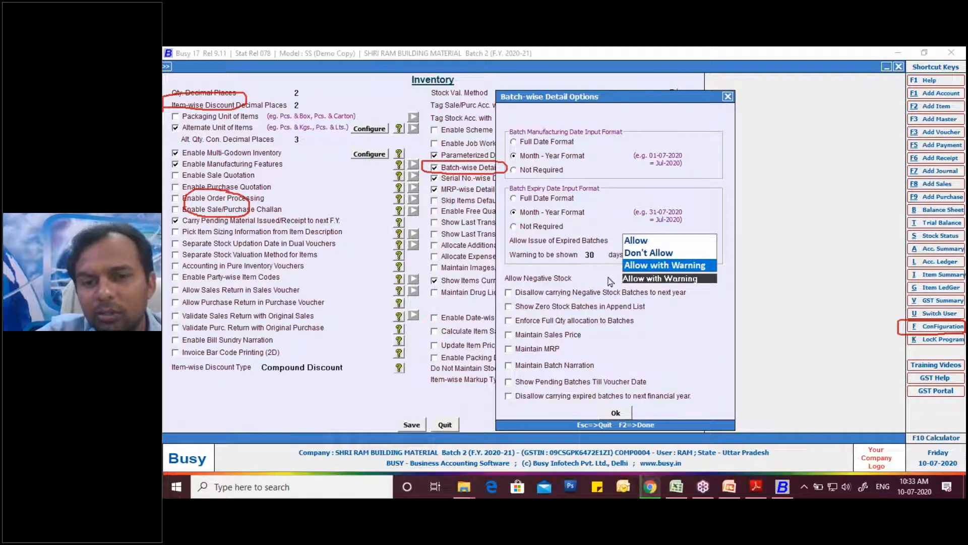
pyautogui.click(654, 268)
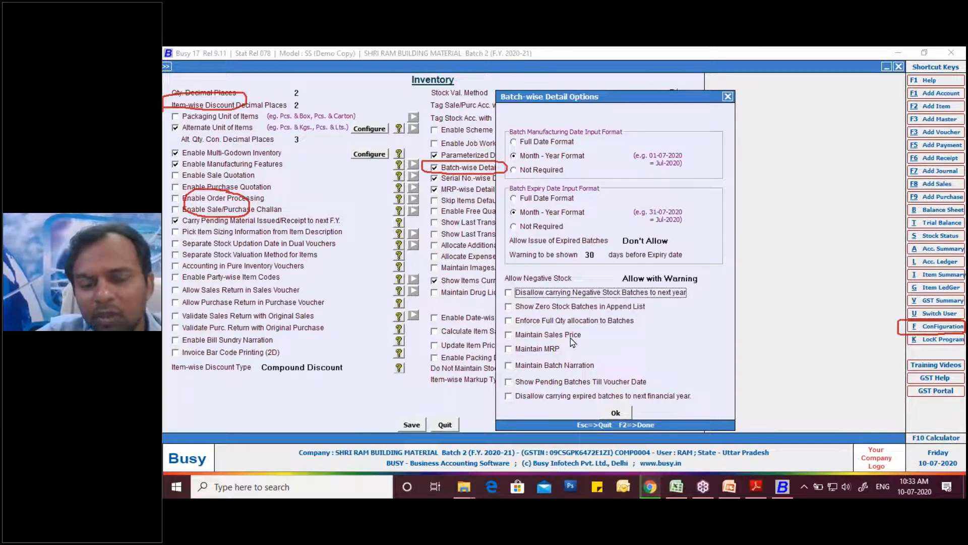
# Enable Maintain Sales Price, Maintain MRP and Show Pending Batches Till Voucher Date in the batch-wise options
pyautogui.click(509, 335)
pyautogui.click(509, 351)
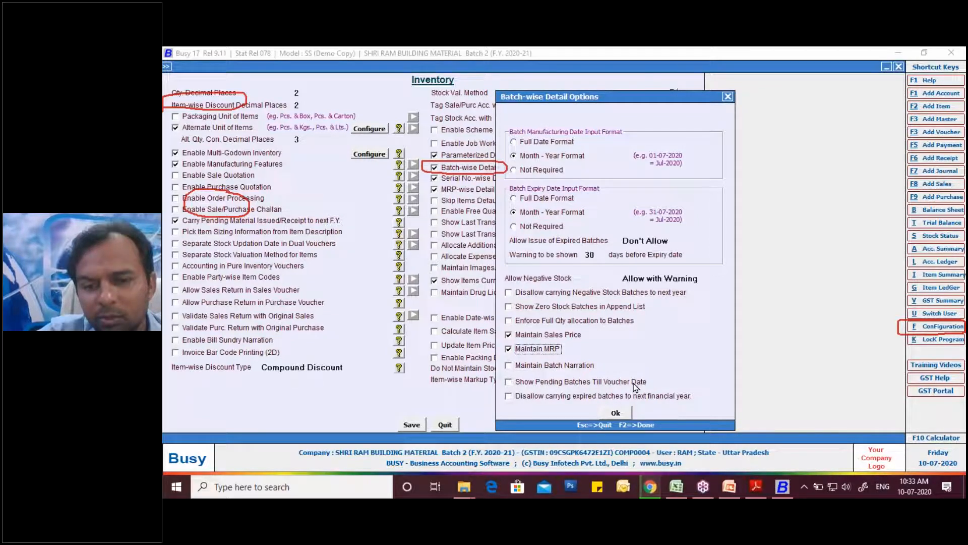
pyautogui.click(510, 383)
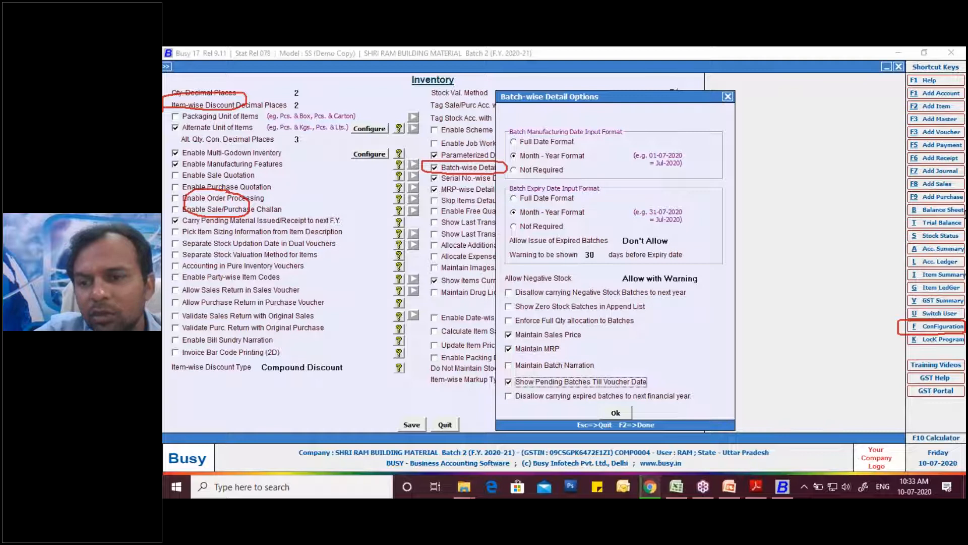
# Circle the chosen date formats, expired-batch settings and enabled batch options in red, and clear all the red markings
pyautogui.click(957, 218)
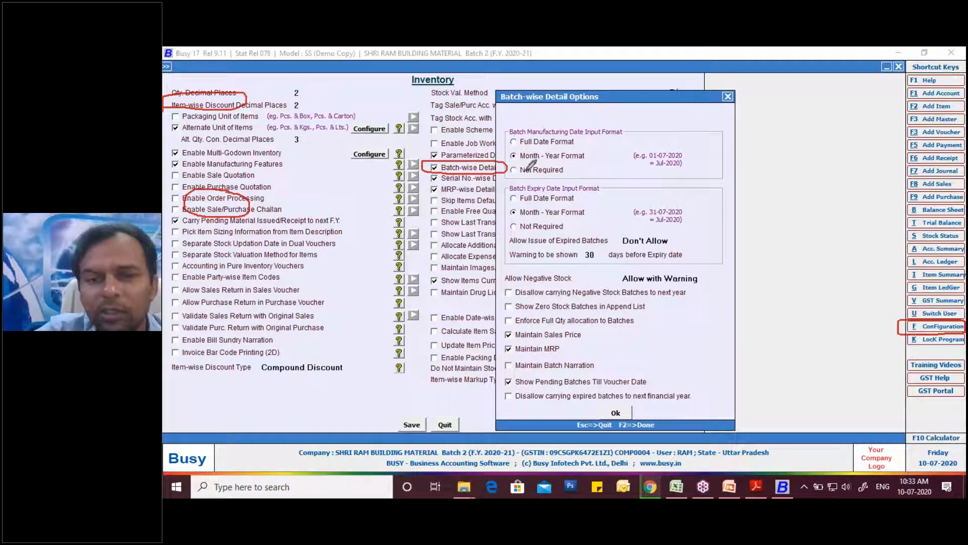
pyautogui.moveTo(513, 157)
pyautogui.mouseDown()
pyautogui.moveTo(534, 145)
pyautogui.moveTo(585, 147)
pyautogui.moveTo(590, 157)
pyautogui.moveTo(518, 162)
pyautogui.mouseUp()
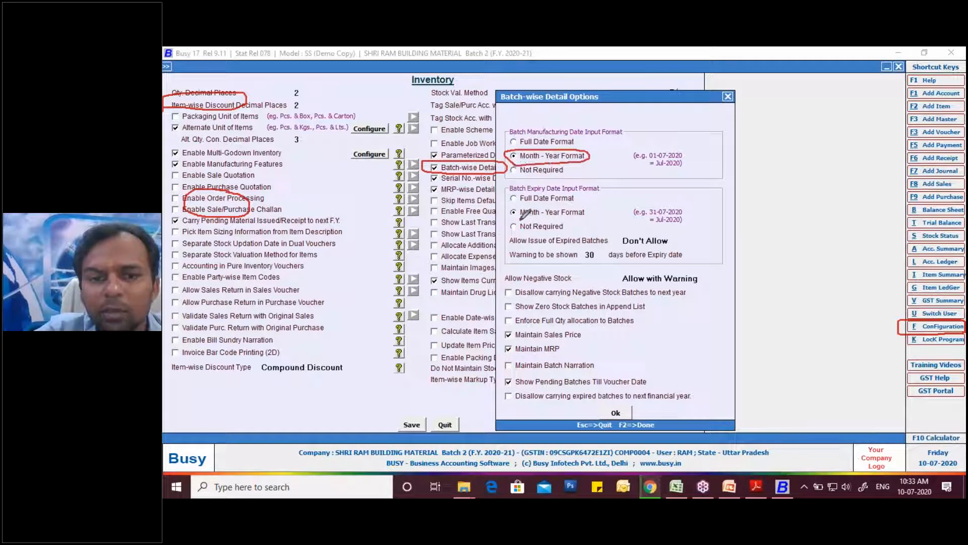
pyautogui.moveTo(520, 222)
pyautogui.mouseDown()
pyautogui.moveTo(509, 207)
pyautogui.moveTo(565, 203)
pyautogui.moveTo(590, 213)
pyautogui.moveTo(529, 215)
pyautogui.mouseUp()
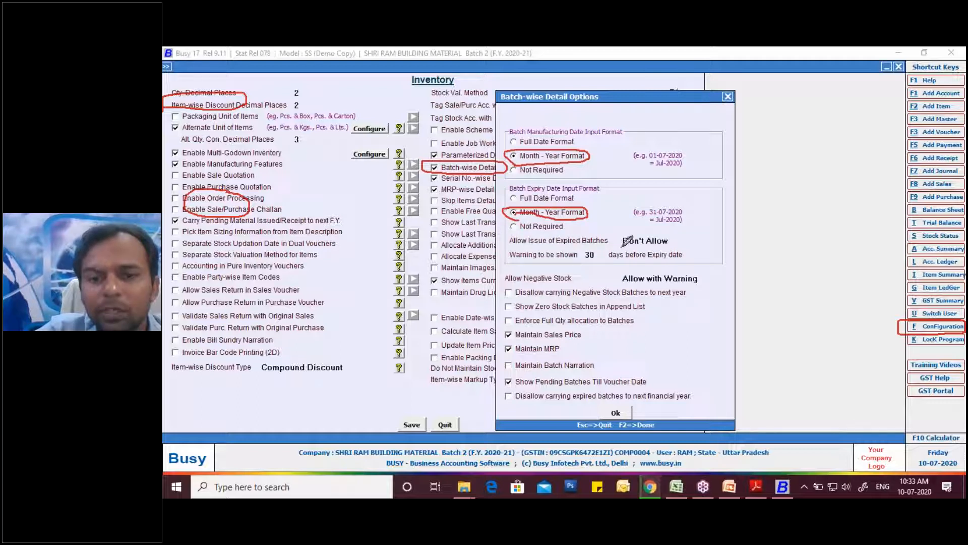
pyautogui.moveTo(624, 246)
pyautogui.mouseDown()
pyautogui.moveTo(626, 229)
pyautogui.moveTo(673, 228)
pyautogui.moveTo(667, 250)
pyautogui.moveTo(630, 248)
pyautogui.moveTo(628, 261)
pyautogui.moveTo(586, 263)
pyautogui.moveTo(579, 247)
pyautogui.moveTo(613, 244)
pyautogui.mouseUp()
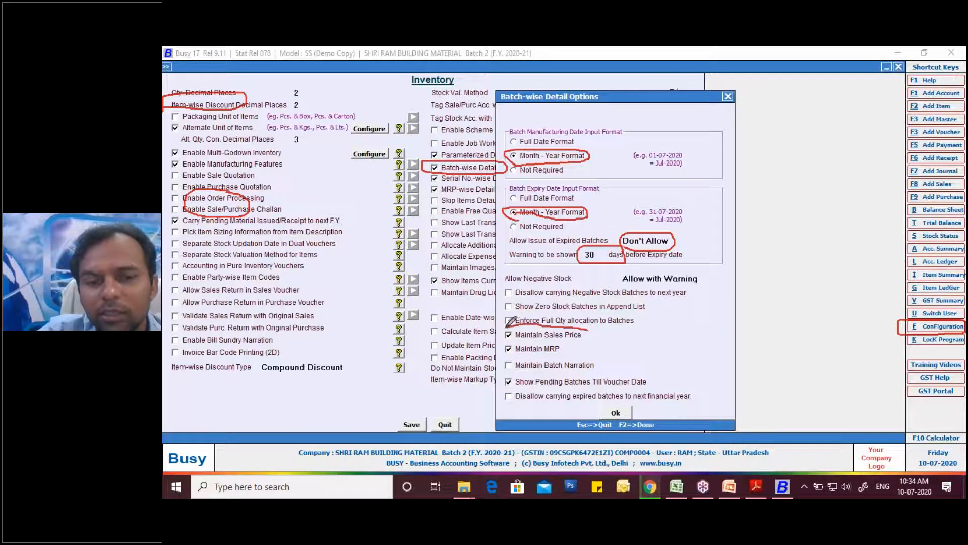
pyautogui.moveTo(503, 327)
pyautogui.mouseDown()
pyautogui.moveTo(502, 352)
pyautogui.moveTo(527, 355)
pyautogui.moveTo(560, 353)
pyautogui.moveTo(595, 323)
pyautogui.mouseUp()
pyautogui.moveTo(496, 390)
pyautogui.mouseDown()
pyautogui.moveTo(554, 372)
pyautogui.moveTo(653, 370)
pyautogui.moveTo(651, 384)
pyautogui.moveTo(505, 384)
pyautogui.mouseUp()
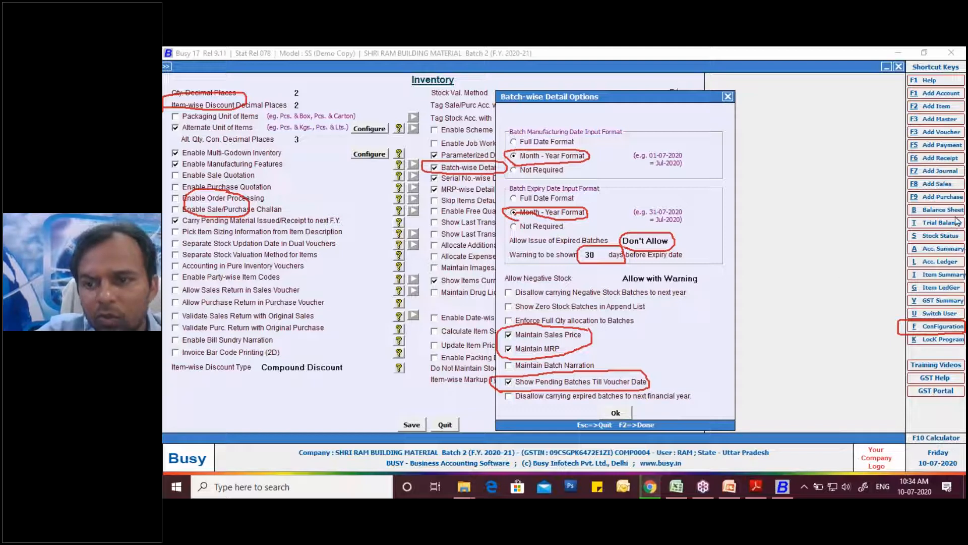
pyautogui.click(877, 301)
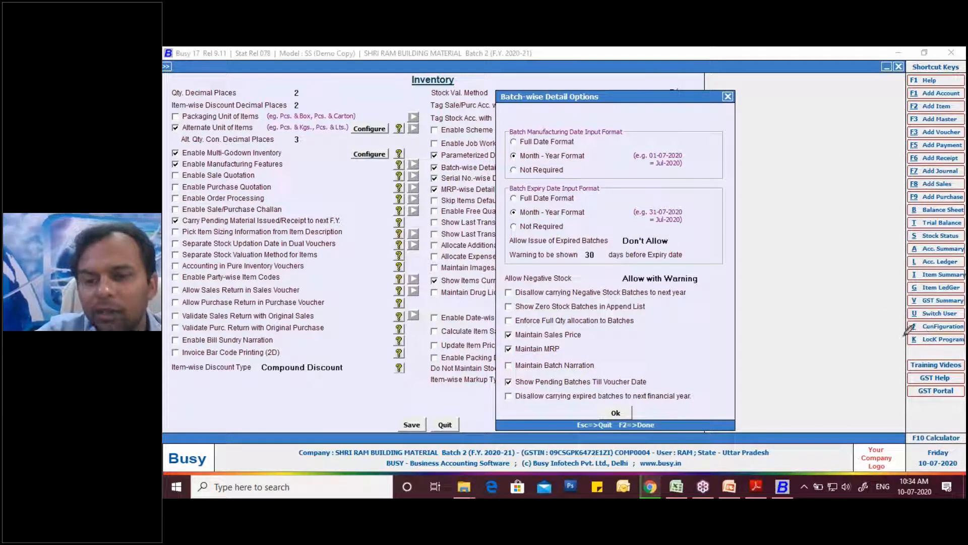
# Accept the batch-wise options, save the Inventory configuration and leave the configuration screens
pyautogui.click(616, 413)
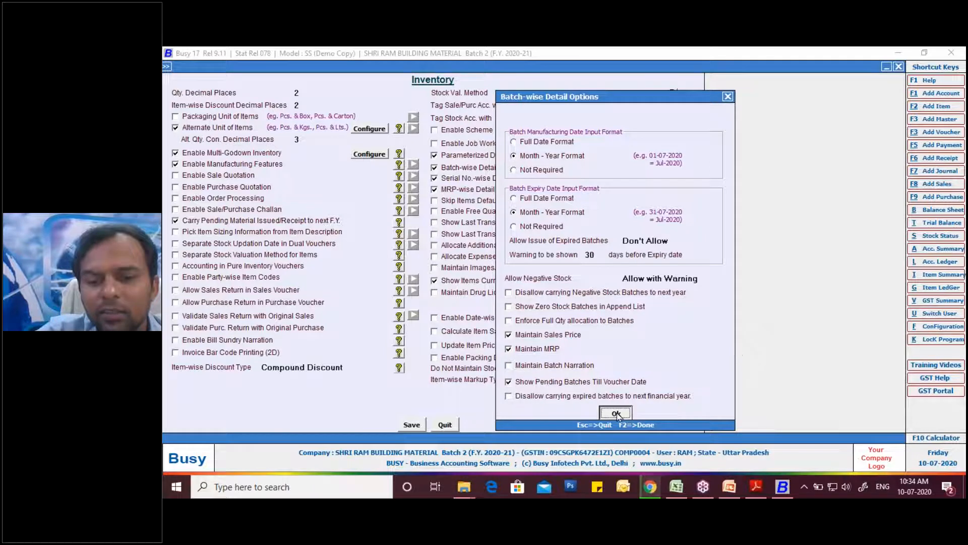
pyautogui.click(416, 426)
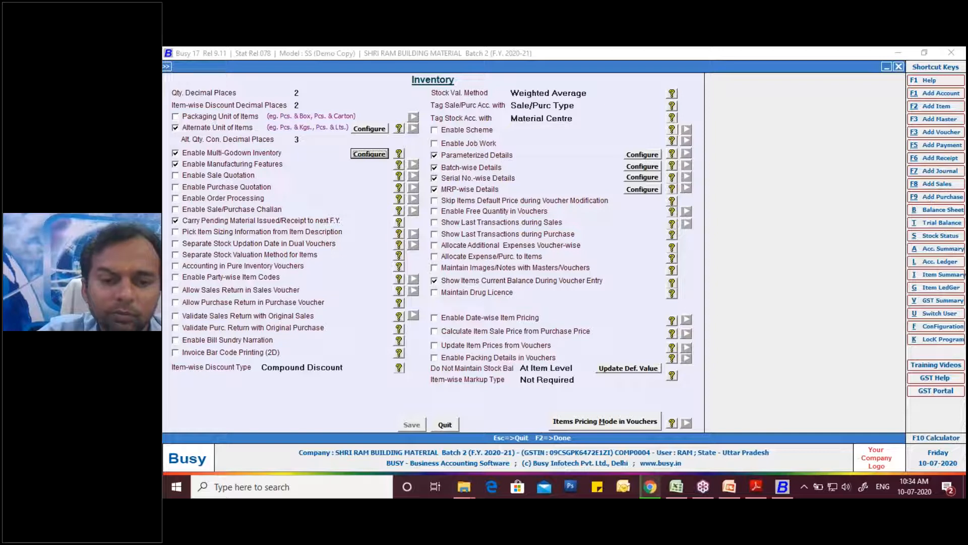
pyautogui.press('Escape')
pyautogui.press('Escape')
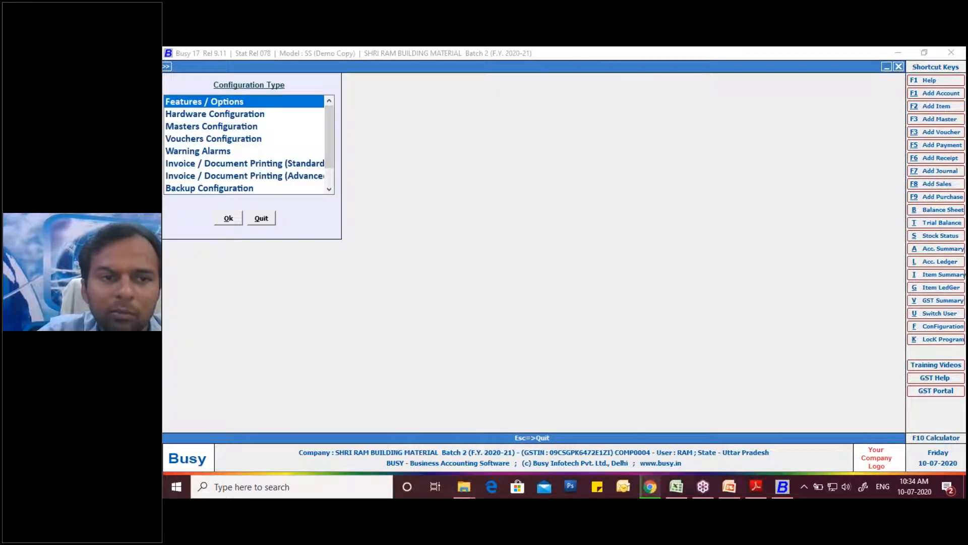
pyautogui.press('Escape')
# Reopen the batch-wise options in the Inventory features to review them, and save the Inventory configuration, keeping the company open
pyautogui.click(927, 328)
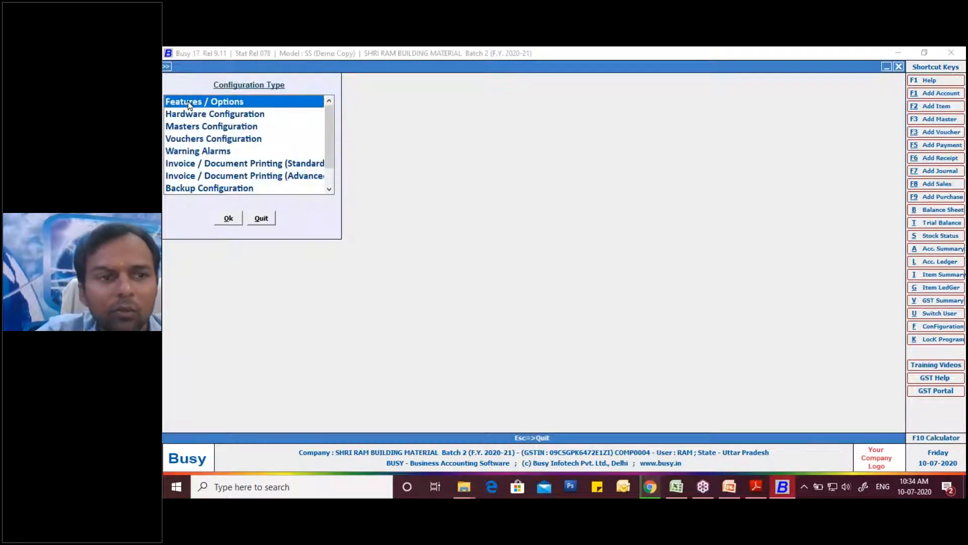
pyautogui.doubleClick(190, 105)
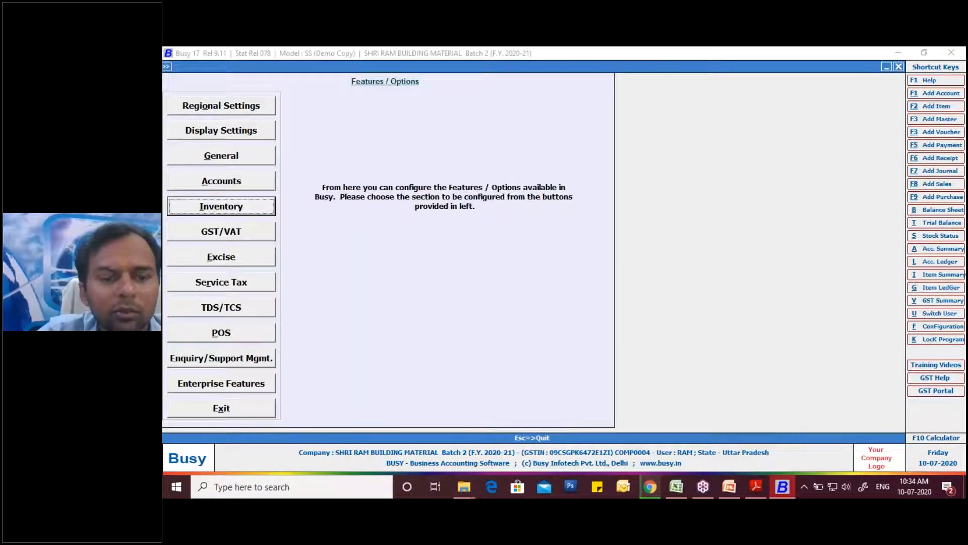
pyautogui.click(221, 206)
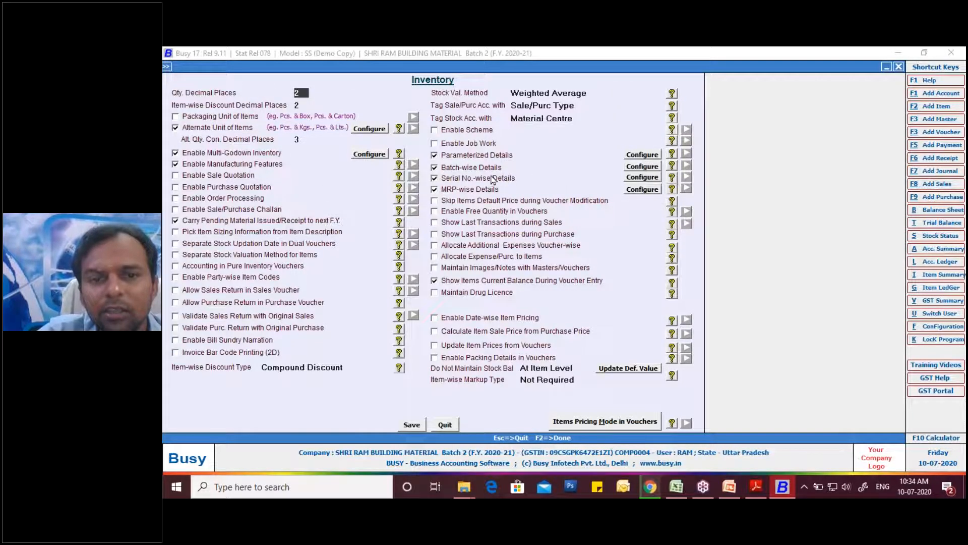
pyautogui.click(641, 168)
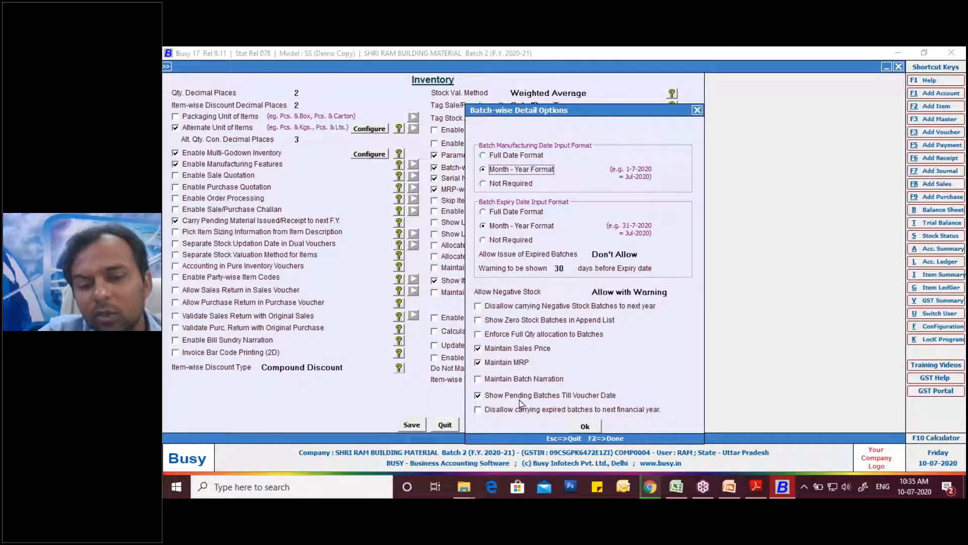
pyautogui.click(595, 426)
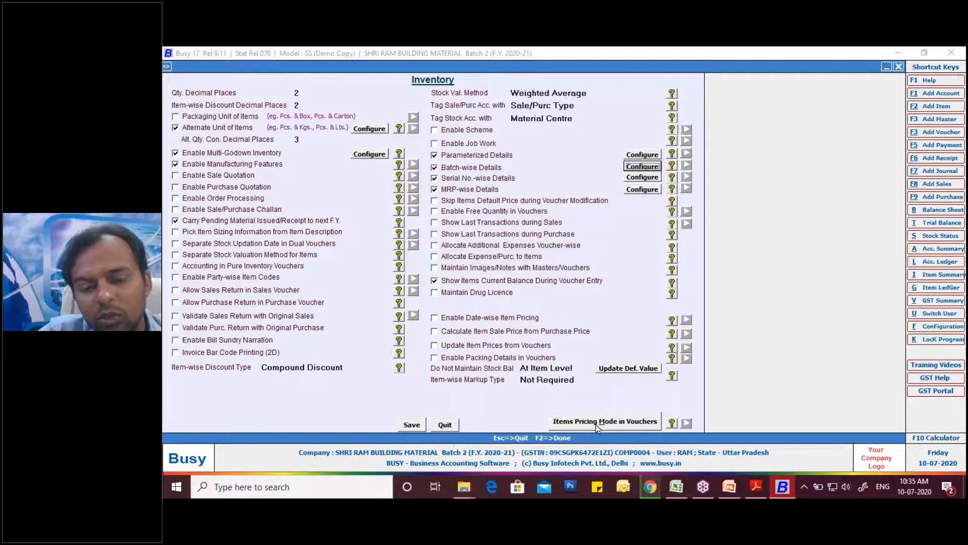
pyautogui.click(422, 427)
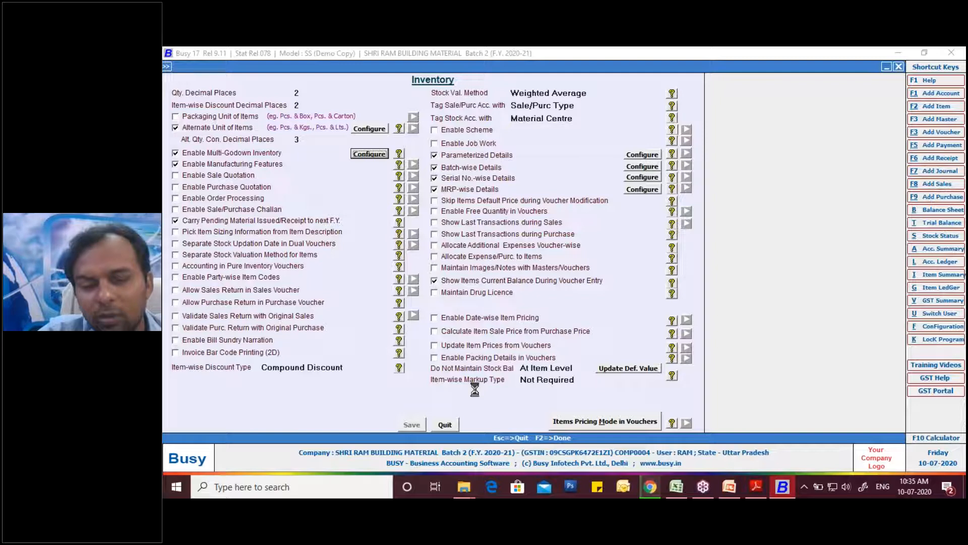
pyautogui.press('Escape')
pyautogui.press('Escape')
pyautogui.press('Escape')
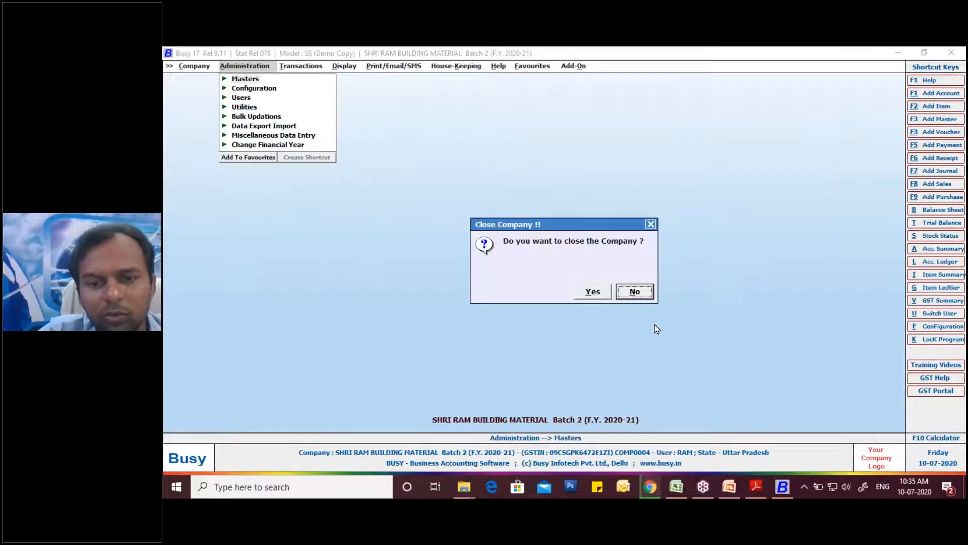
pyautogui.click(643, 292)
pyautogui.press('Down')
pyautogui.press('Return')
pyautogui.press('Return')
pyautogui.press('Down')
pyautogui.press('Return')
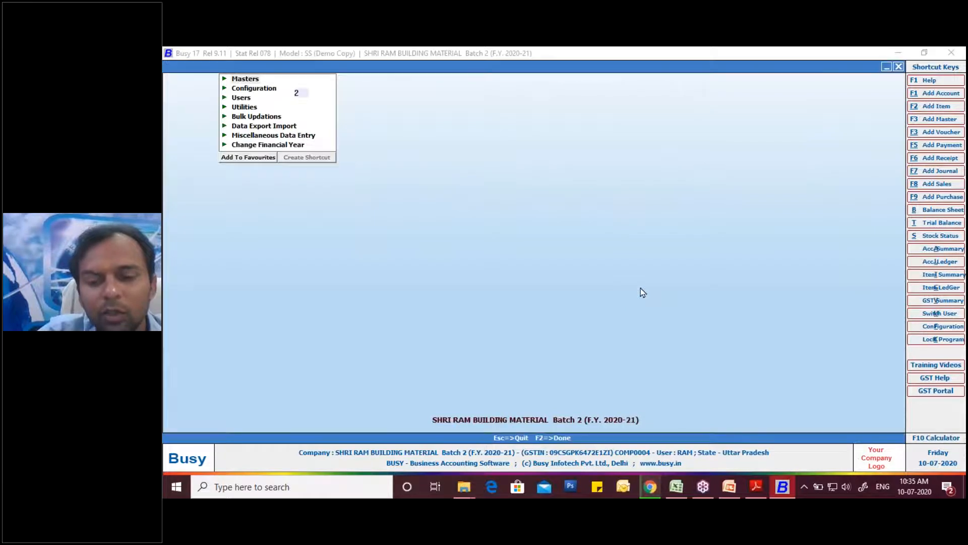
# Start a purchase voucher in the GST series dated 30-04-2020 with purchase type L/GST-18%, checking the date against the supplier's invoice PDF
pyautogui.click(734, 436)
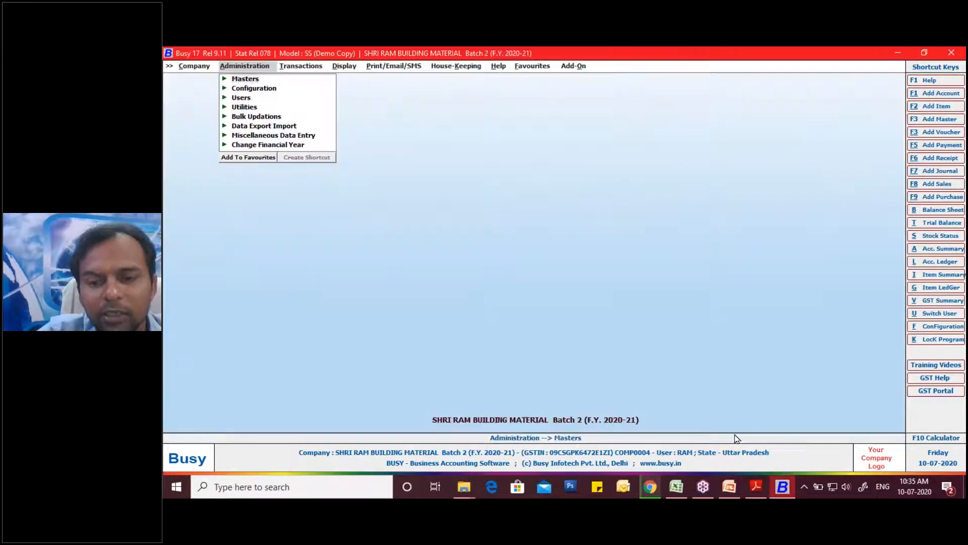
pyautogui.click(935, 198)
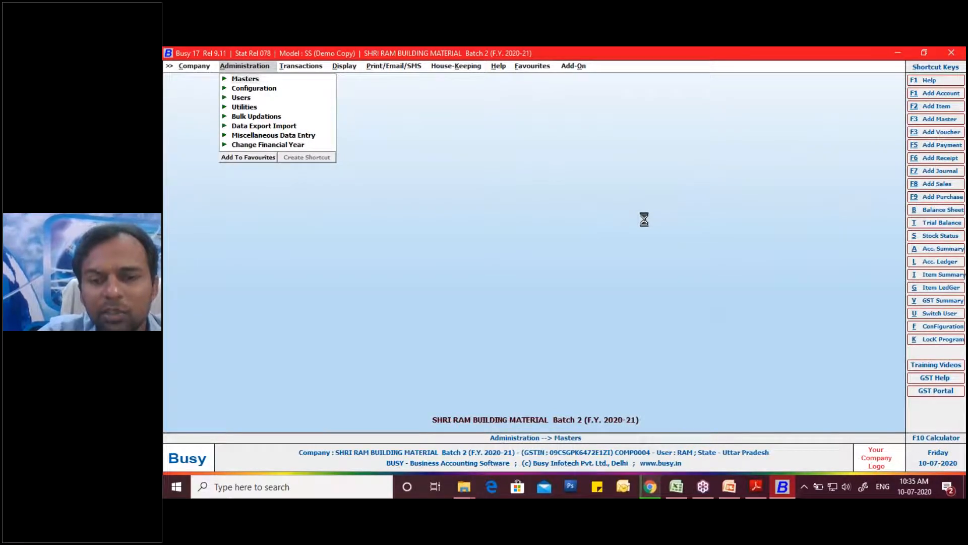
pyautogui.press('Return')
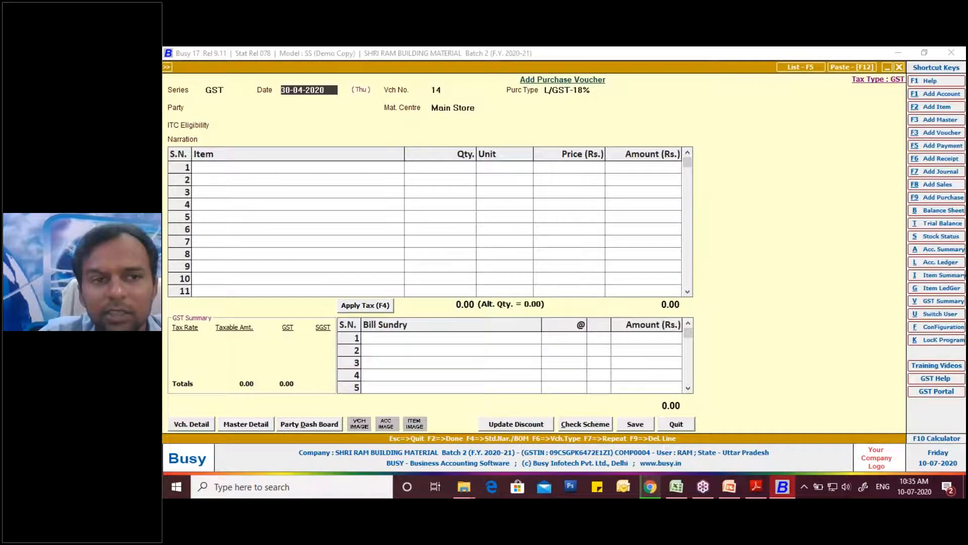
pyautogui.click(756, 487)
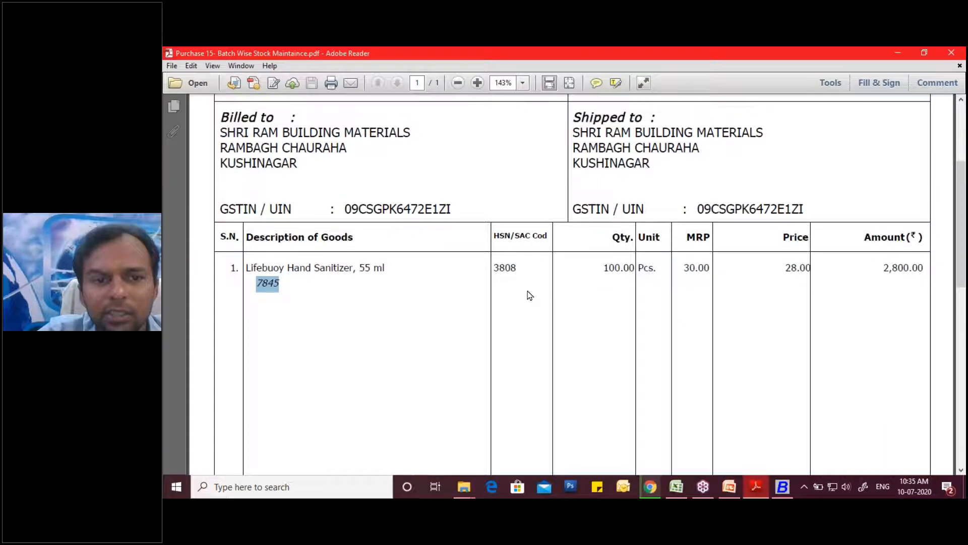
pyautogui.scroll(5, 529, 295)
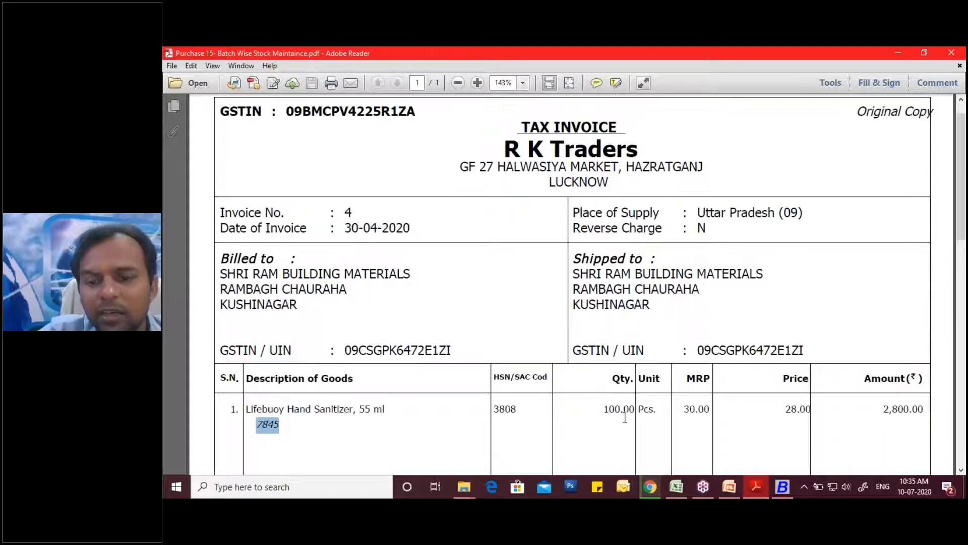
pyautogui.click(782, 487)
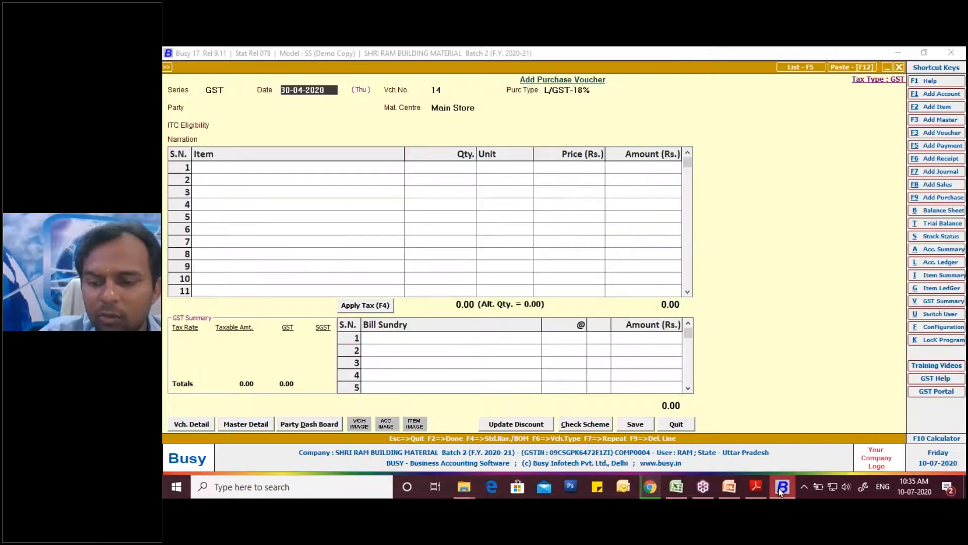
pyautogui.press('Return')
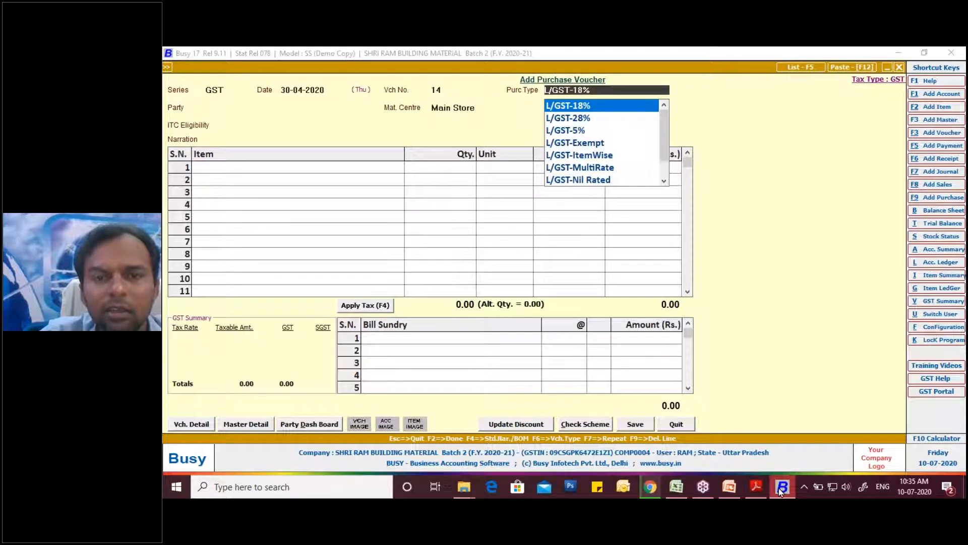
pyautogui.press('Return')
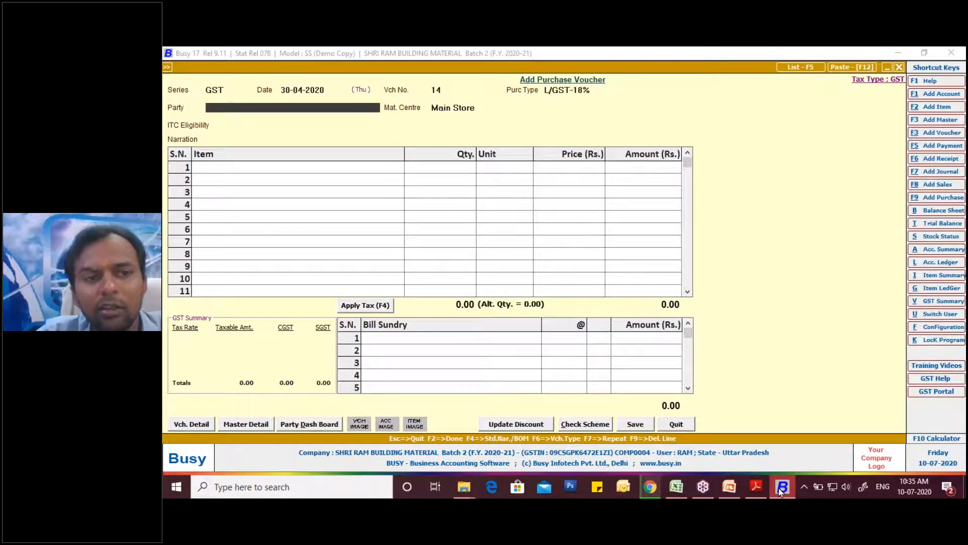
# Select M/S RK TRADERS as the voucher's party, keeping the Main Store material centre and Input Goods/Services eligibility
pyautogui.write('r')
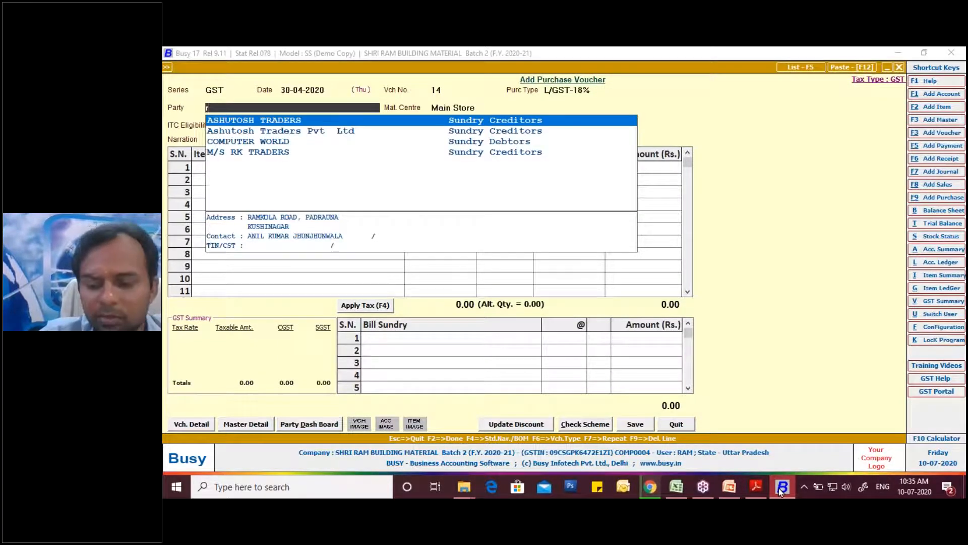
pyautogui.press('Down')
pyautogui.press('Down')
pyautogui.press('Down')
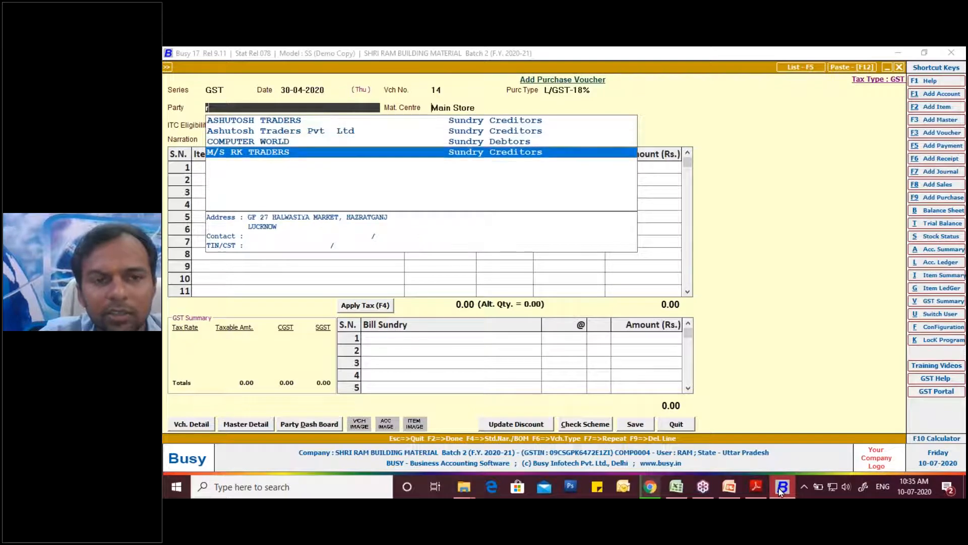
pyautogui.press('Return')
pyautogui.press('Return')
pyautogui.press('Return')
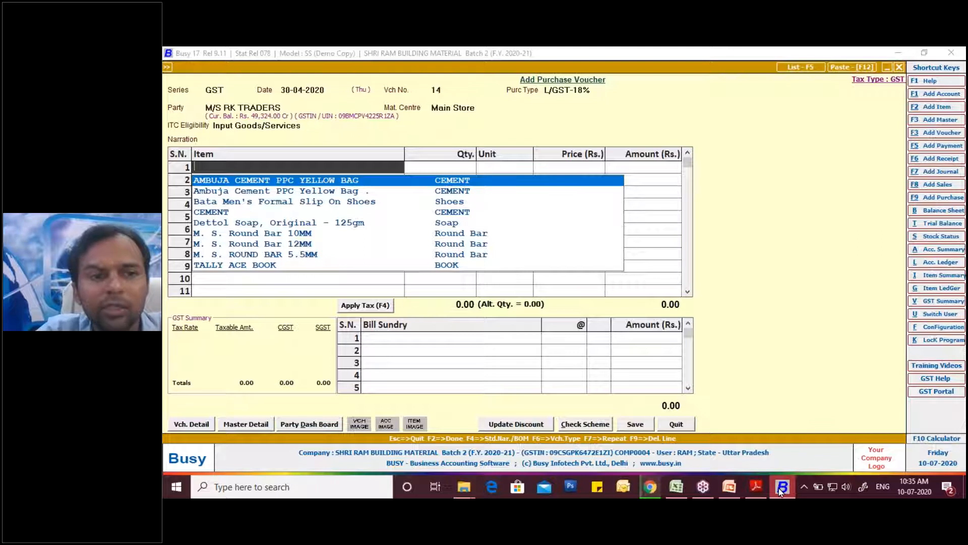
# Begin a new item master from the voucher, with name and print name "Lifebuoy Hand Sanitizer, 55 ml" copied from the invoice PDF
pyautogui.press('Escape')
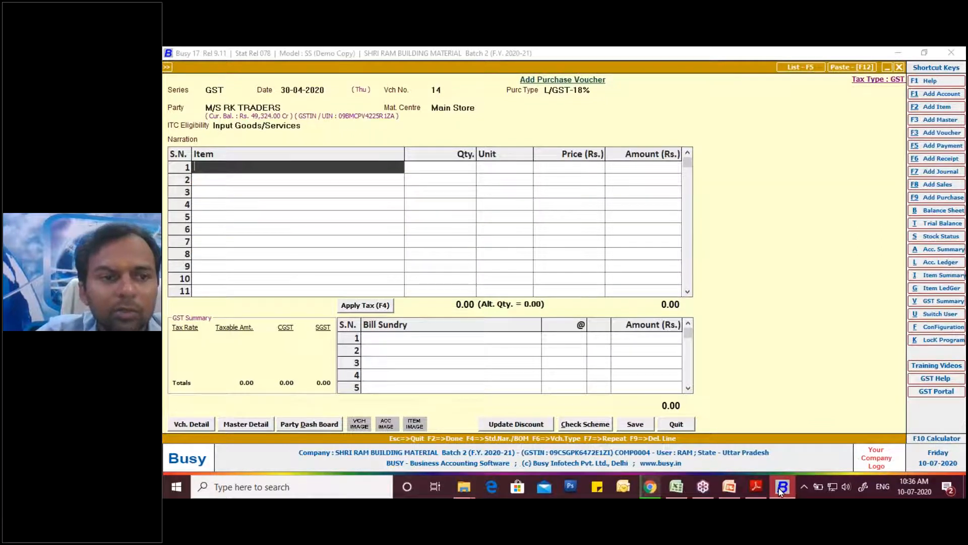
pyautogui.hotkey('alt', 'F2')
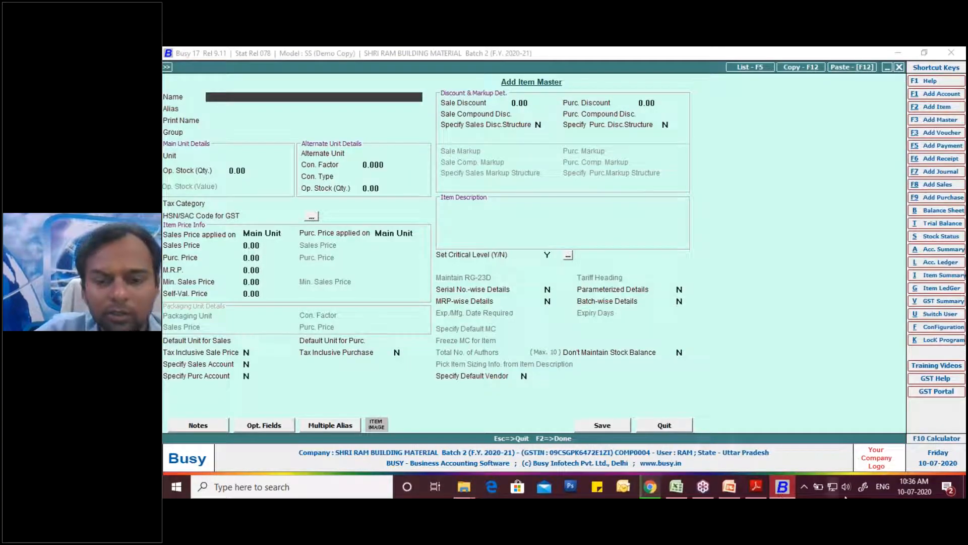
pyautogui.click(756, 486)
pyautogui.scroll(-3, 378, 395)
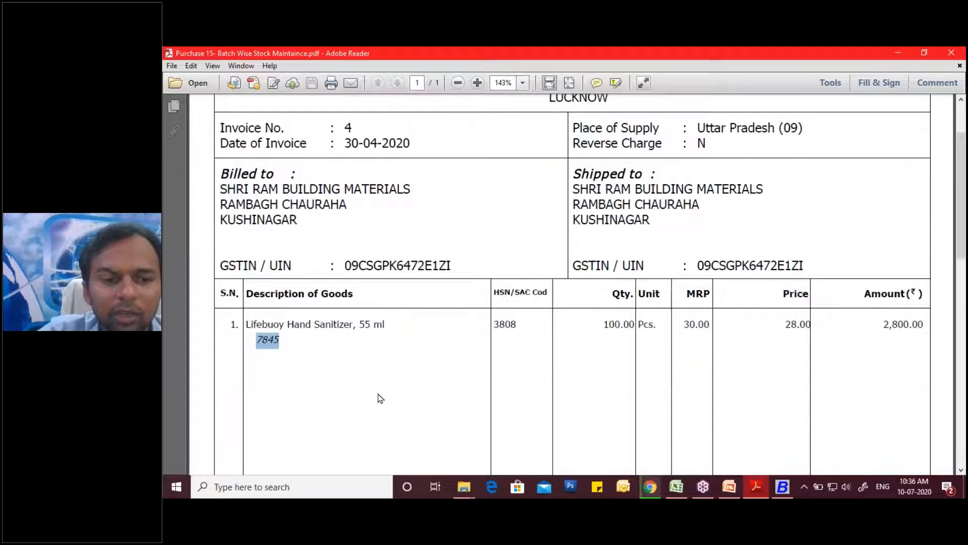
pyautogui.moveTo(245, 296); pyautogui.dragTo(385, 295)
pyautogui.hotkey('ctrl', 'c')
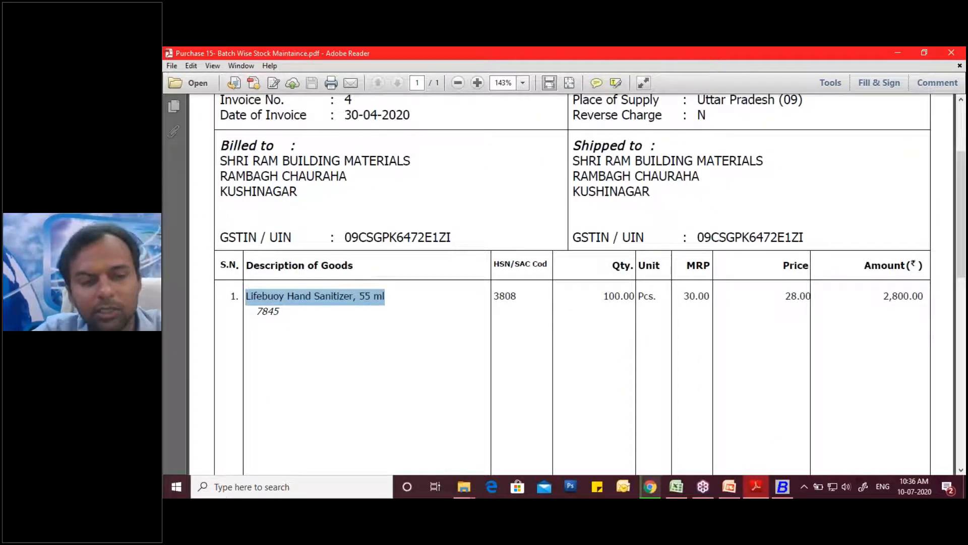
pyautogui.click(782, 487)
pyautogui.hotkey('ctrl', 'v')
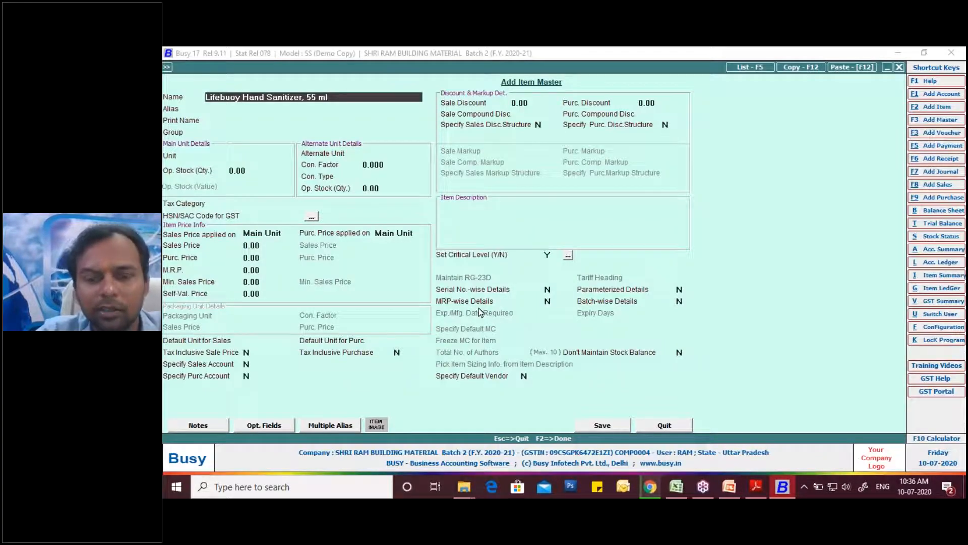
pyautogui.press('Return')
pyautogui.press('Return')
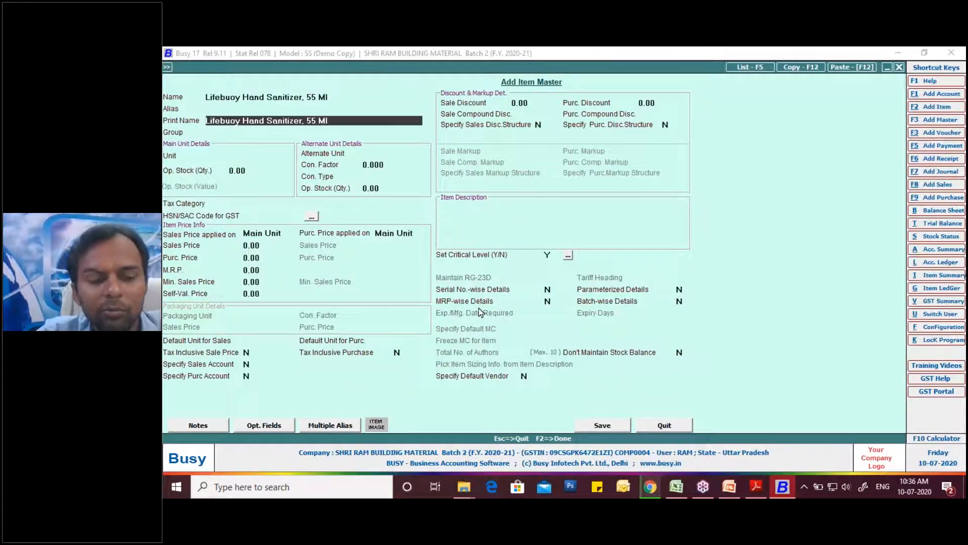
pyautogui.press('Return')
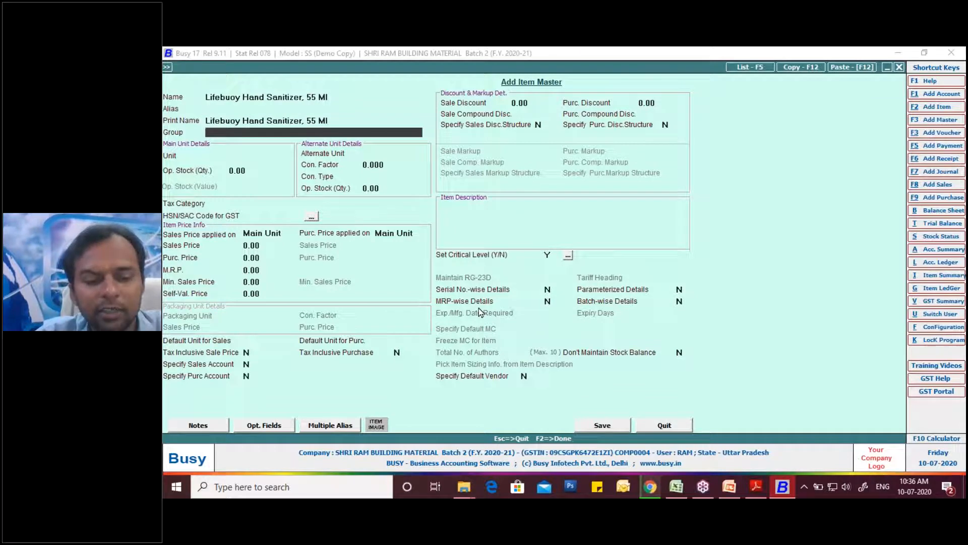
# Begin a new item group for the item, named "Hand Sanitizer" from the invoice text, and make it a primary group
pyautogui.write('s')
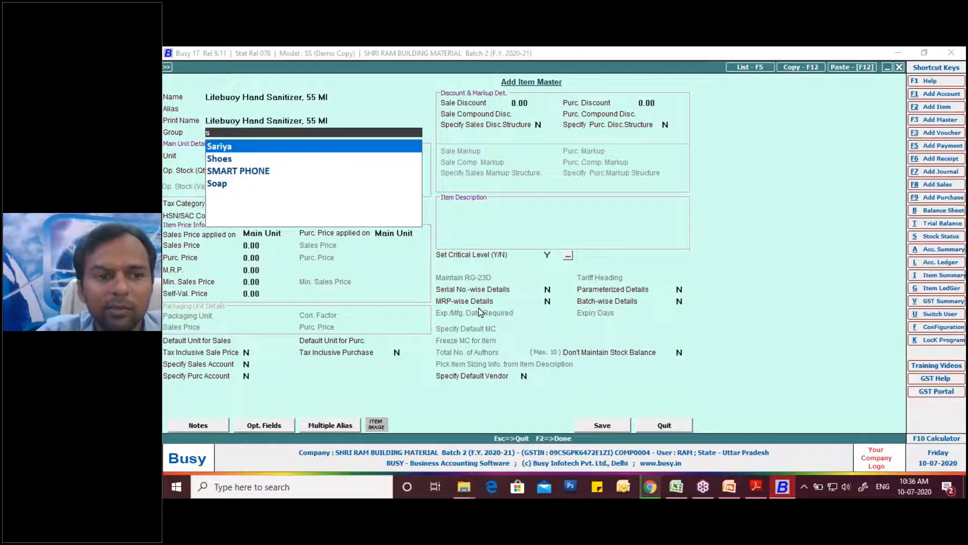
pyautogui.press('BackSpace')
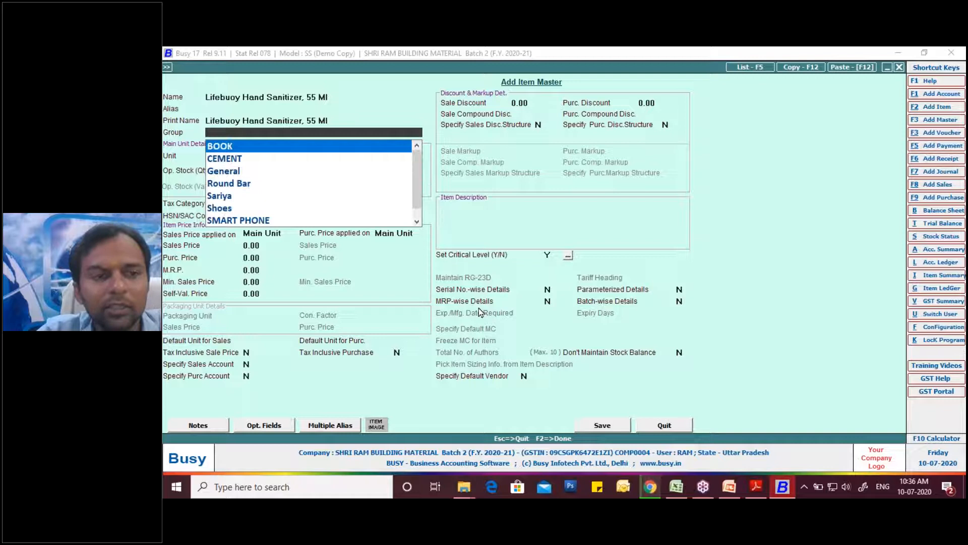
pyautogui.press('F3')
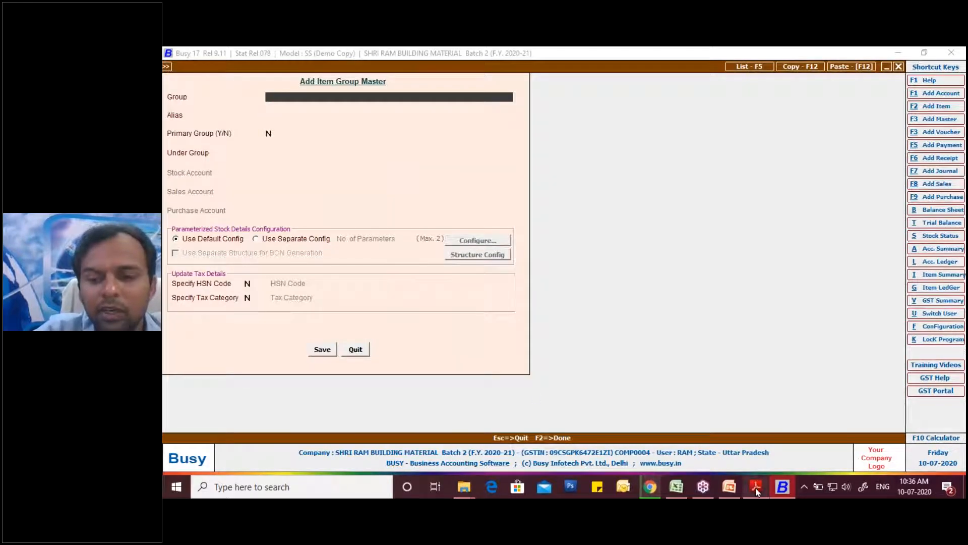
pyautogui.click(757, 487)
pyautogui.click(278, 294)
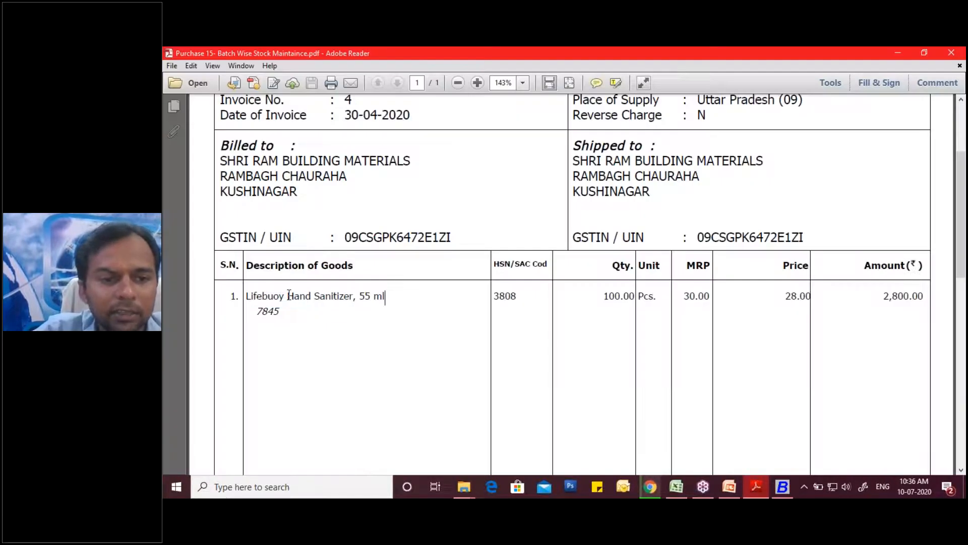
pyautogui.moveTo(289, 294); pyautogui.dragTo(333, 298)
pyautogui.hotkey('ctrl', 'c')
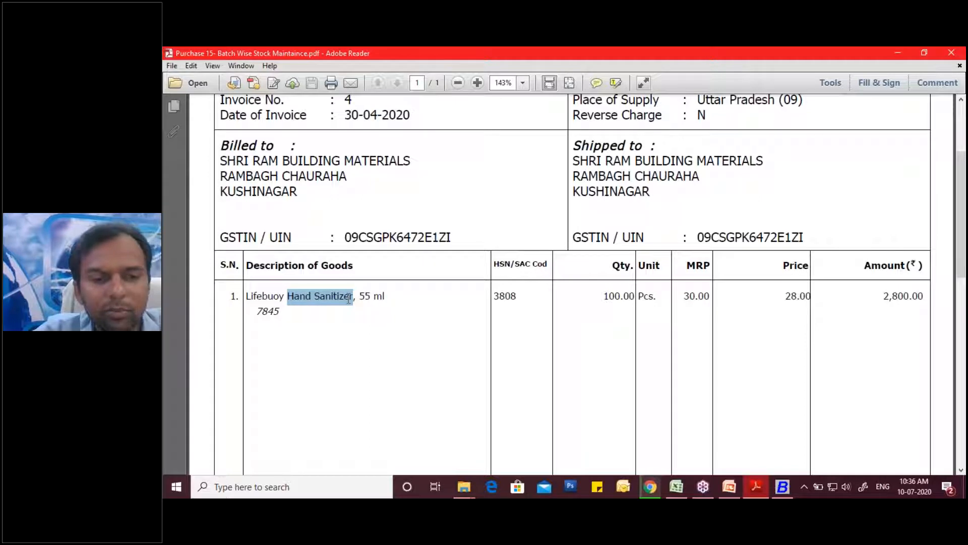
pyautogui.click(755, 485)
pyautogui.hotkey('ctrl', 'v')
pyautogui.press('Return')
pyautogui.press('Return')
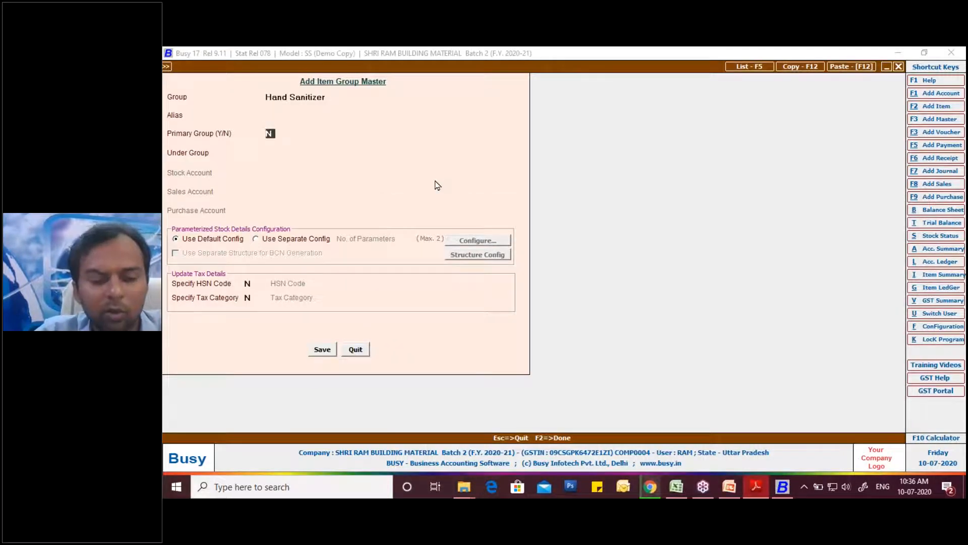
pyautogui.write('Y')
pyautogui.press('Return')
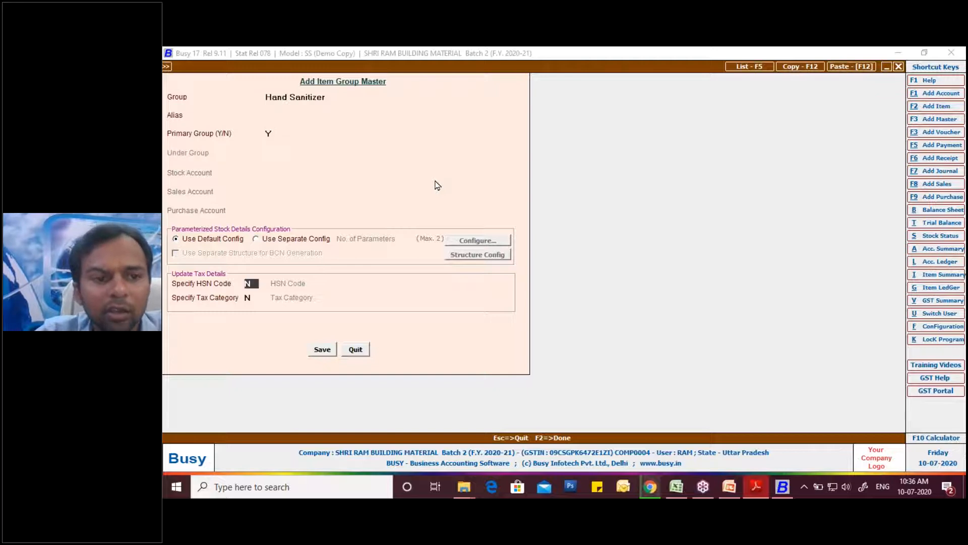
# Enable the HSN code for the Hand Sanitizer group and enter 3808 as given on the invoice
pyautogui.write('Y')
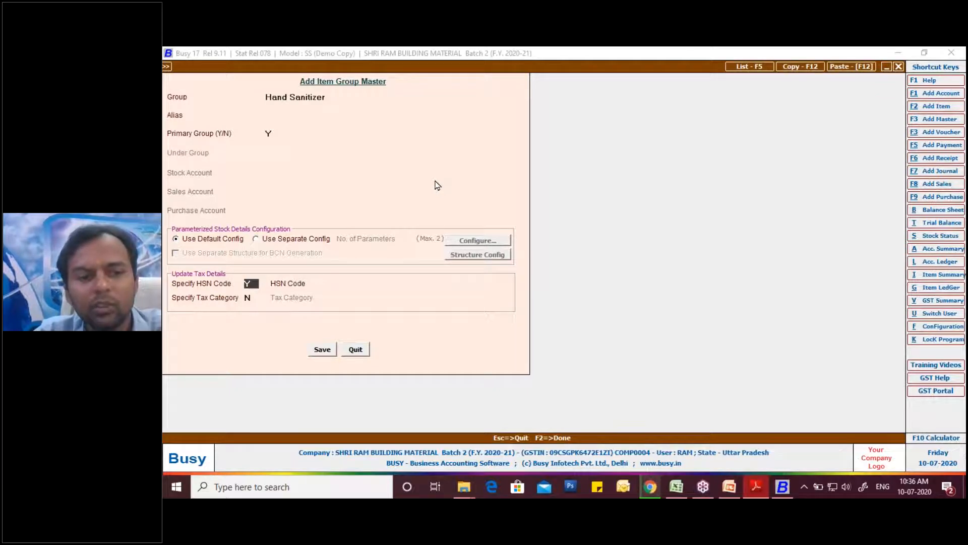
pyautogui.press('Return')
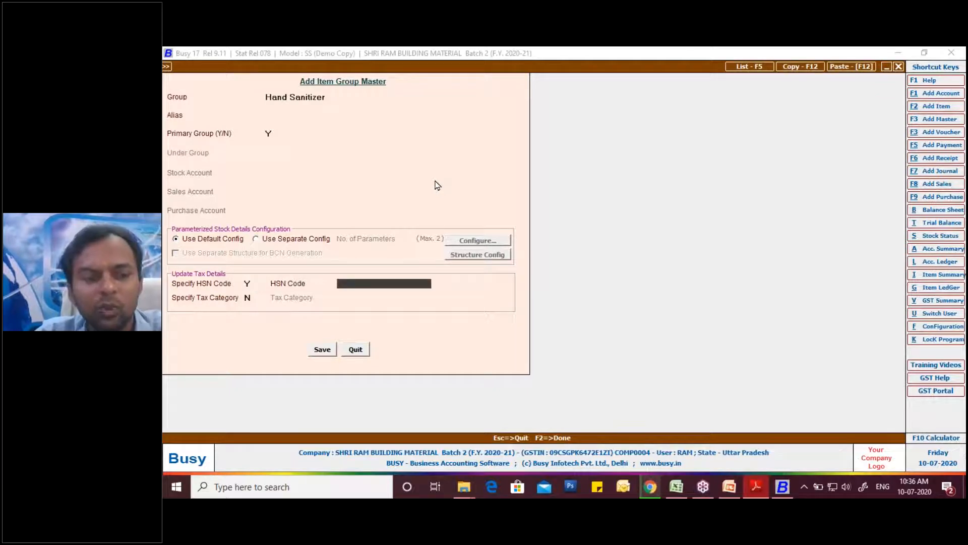
pyautogui.click(751, 483)
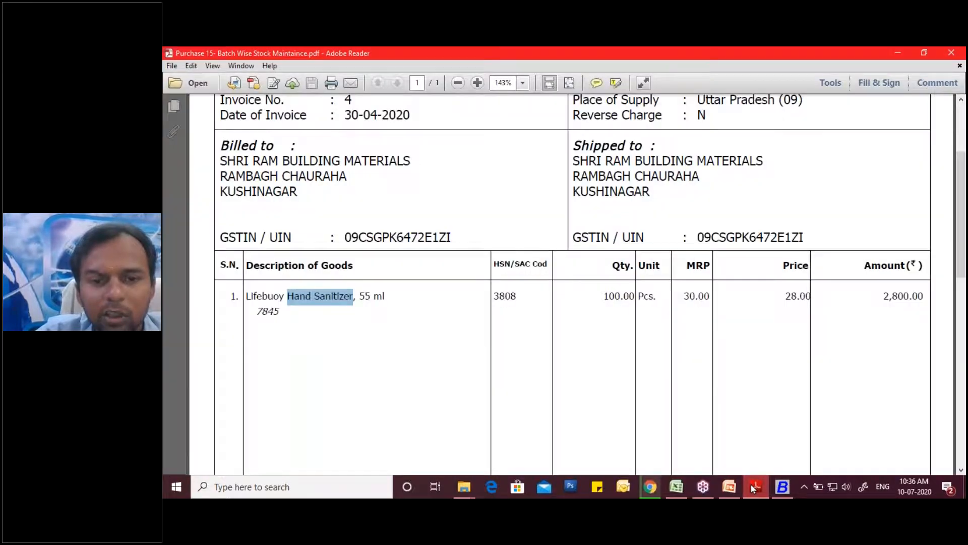
pyautogui.click(752, 483)
pyautogui.write('380')
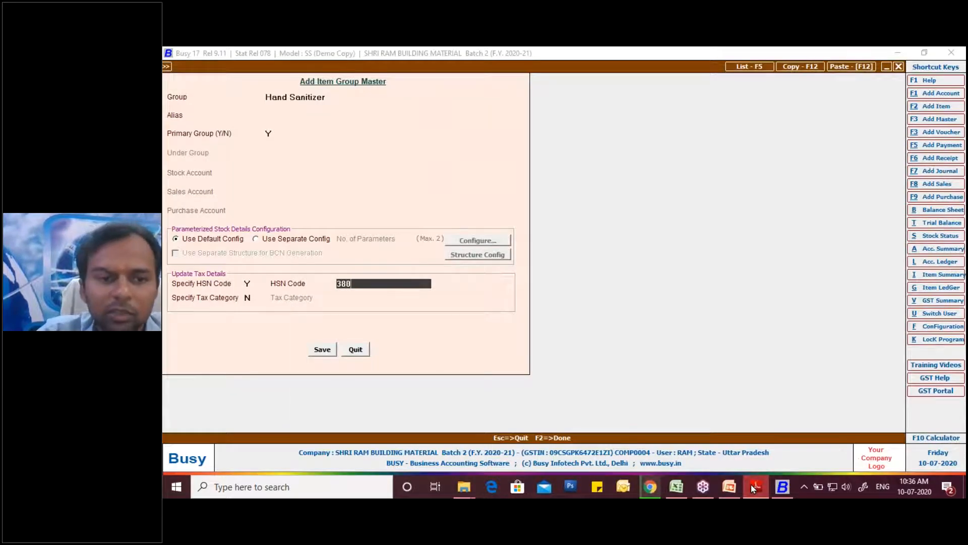
pyautogui.write('8')
pyautogui.press('Return')
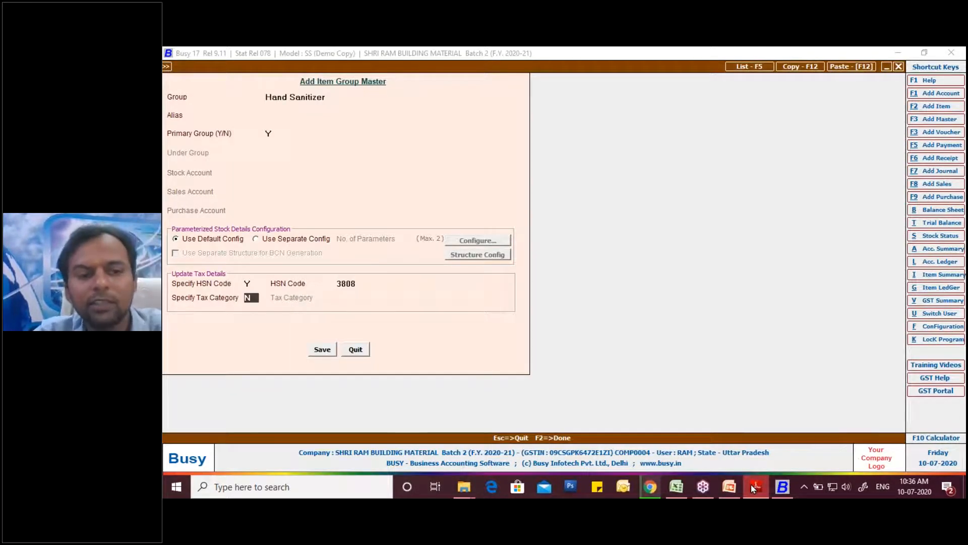
# Enable the tax category for the Hand Sanitizer group, set it to GST 18% and save the group
pyautogui.write('Y')
pyautogui.press('Return')
pyautogui.press('Down')
pyautogui.press('Down')
pyautogui.press('Down')
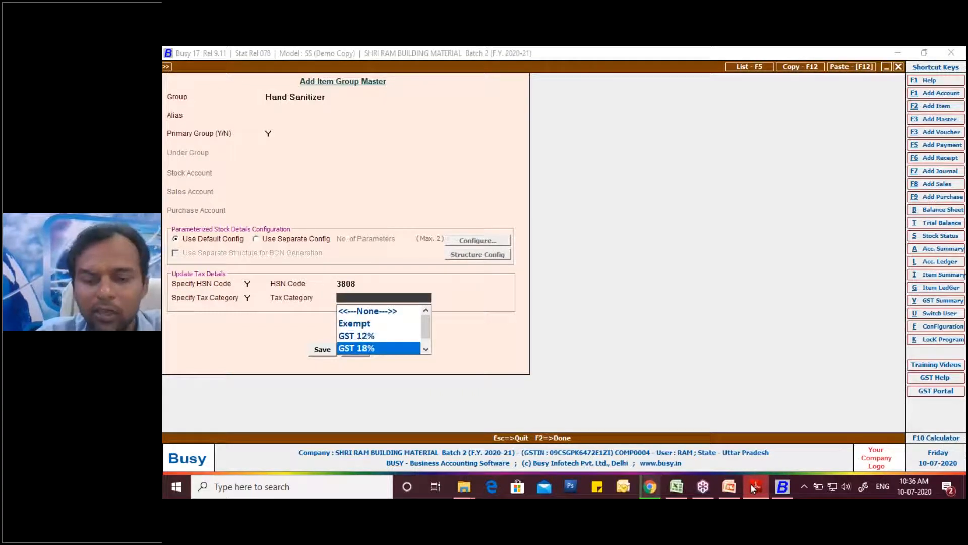
pyautogui.press('Return')
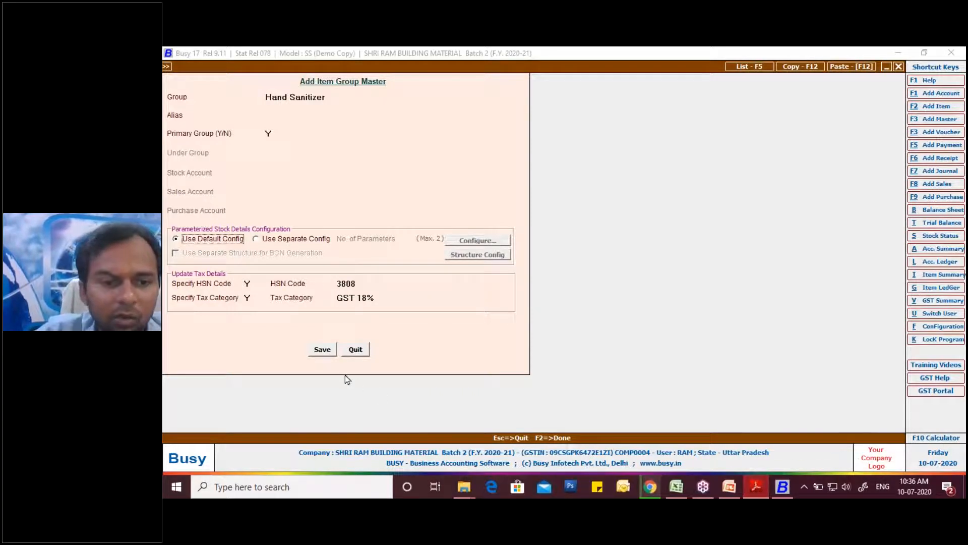
pyautogui.click(323, 350)
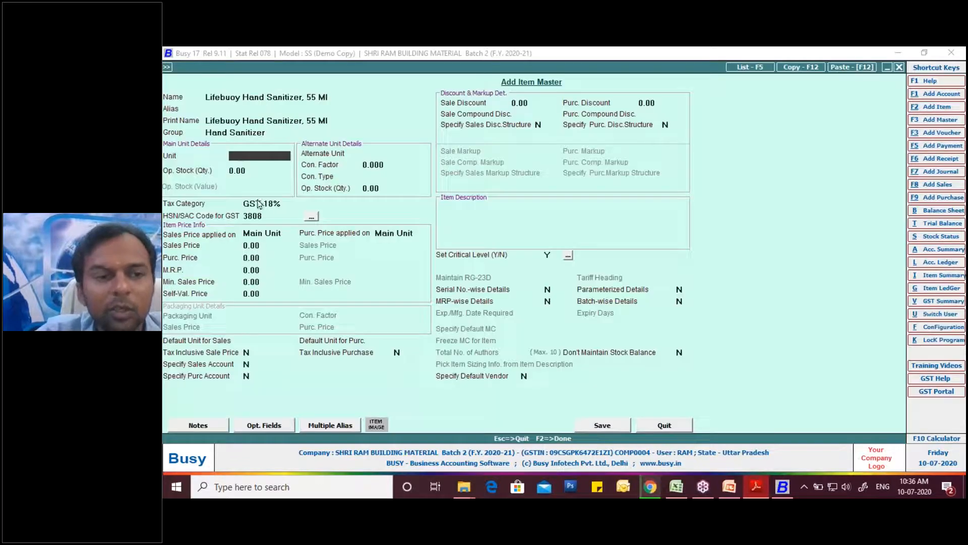
# Set the main unit of the new sanitizer item to Pcs
pyautogui.write('p')
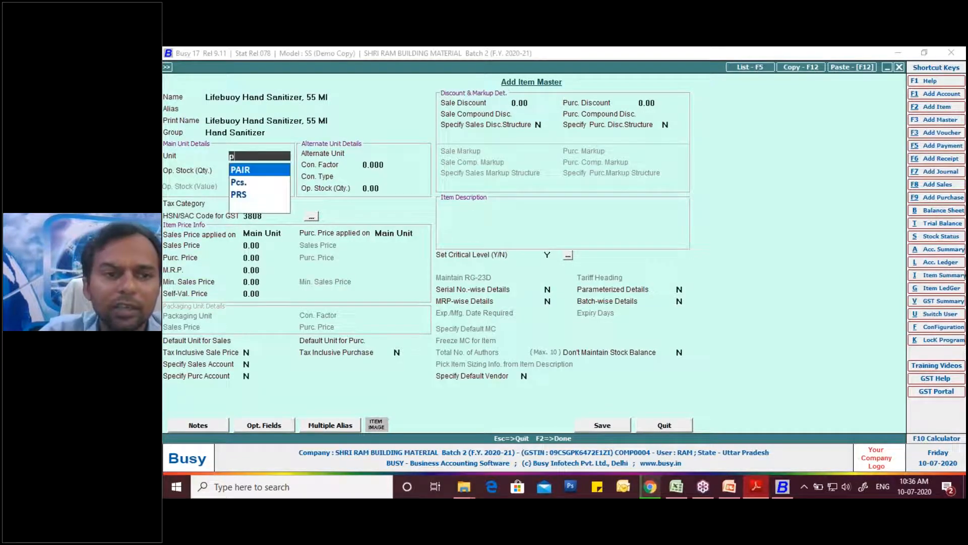
pyautogui.press('Down')
pyautogui.press('Down')
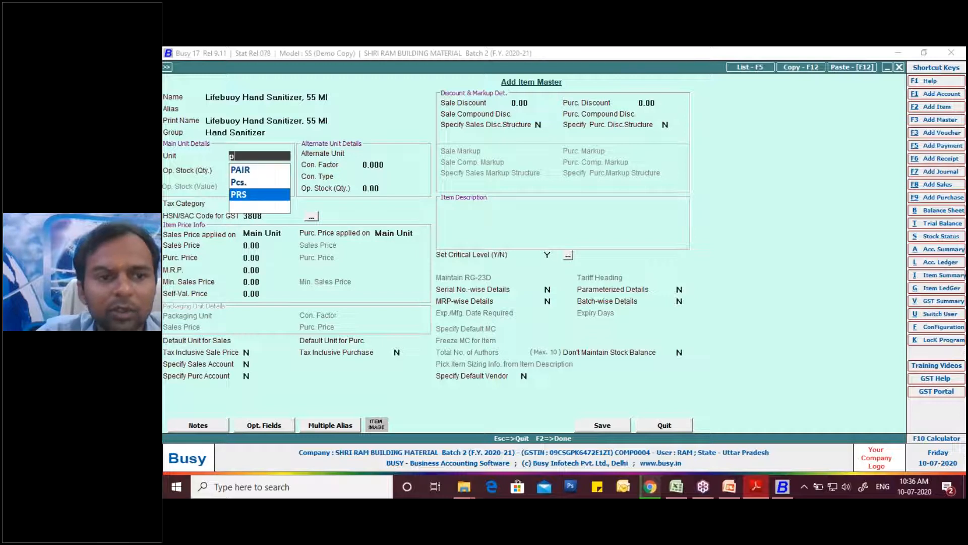
pyautogui.press('Up')
pyautogui.press('Return')
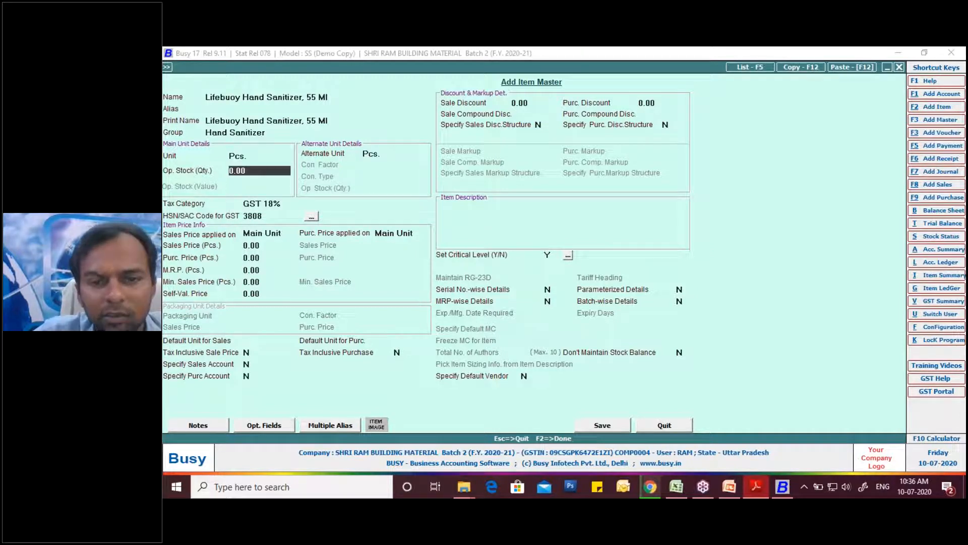
# Using the prices on the invoice PDF, set the item's sales price to 30, purchase price to 28 and M.R.P. to 30
pyautogui.click(757, 483)
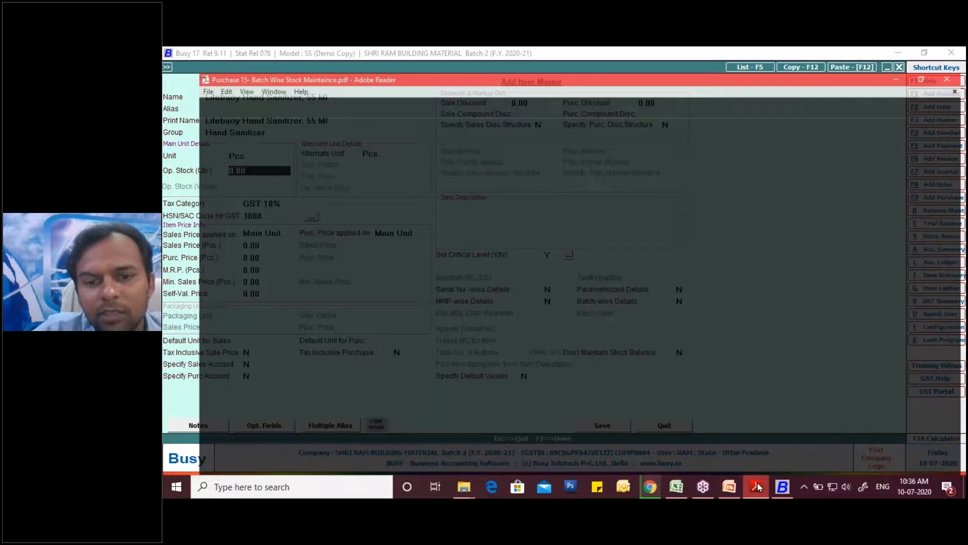
pyautogui.click(758, 483)
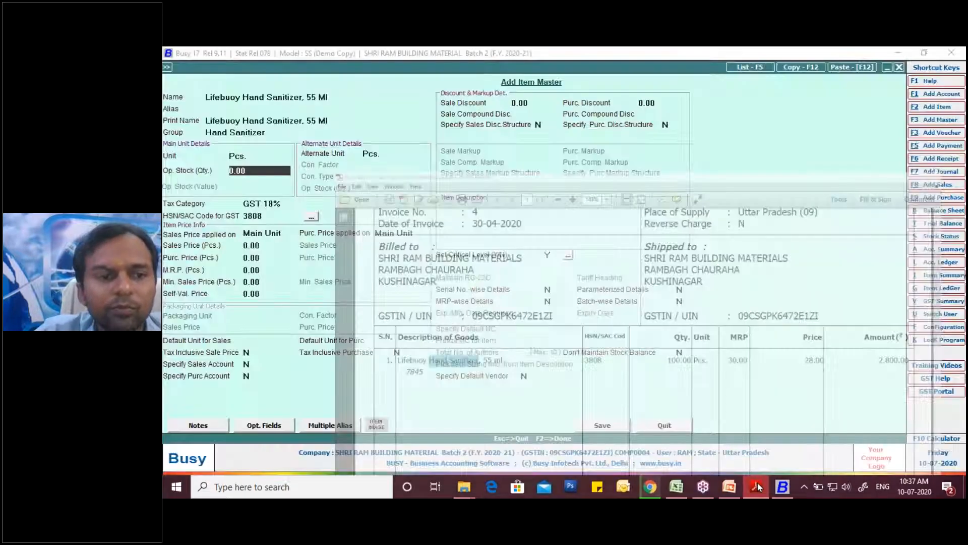
pyautogui.press('Return')
pyautogui.press('Return')
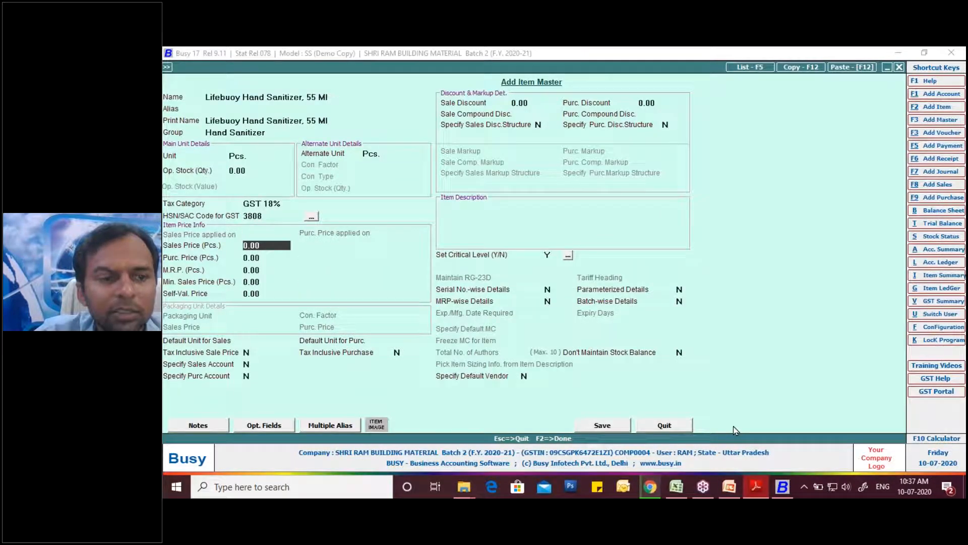
pyautogui.click(755, 487)
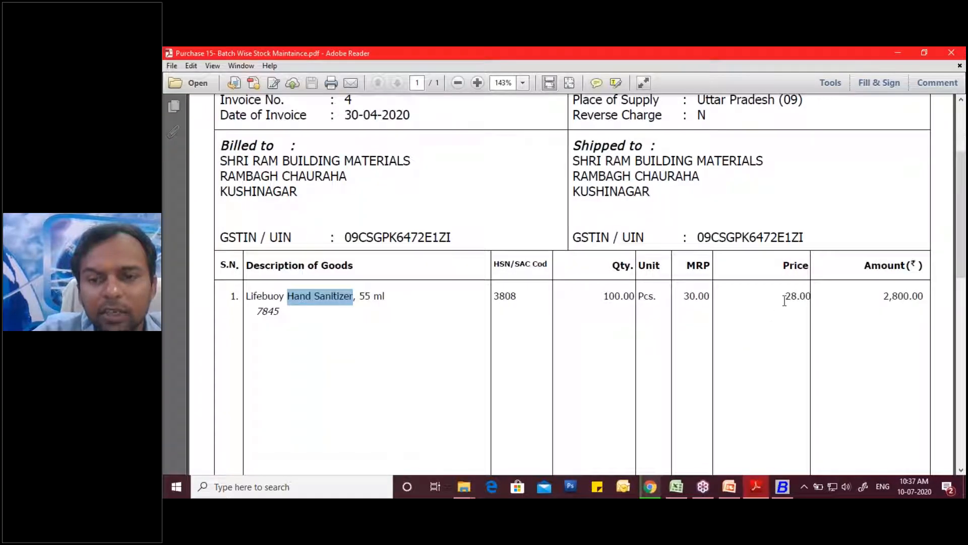
pyautogui.click(783, 489)
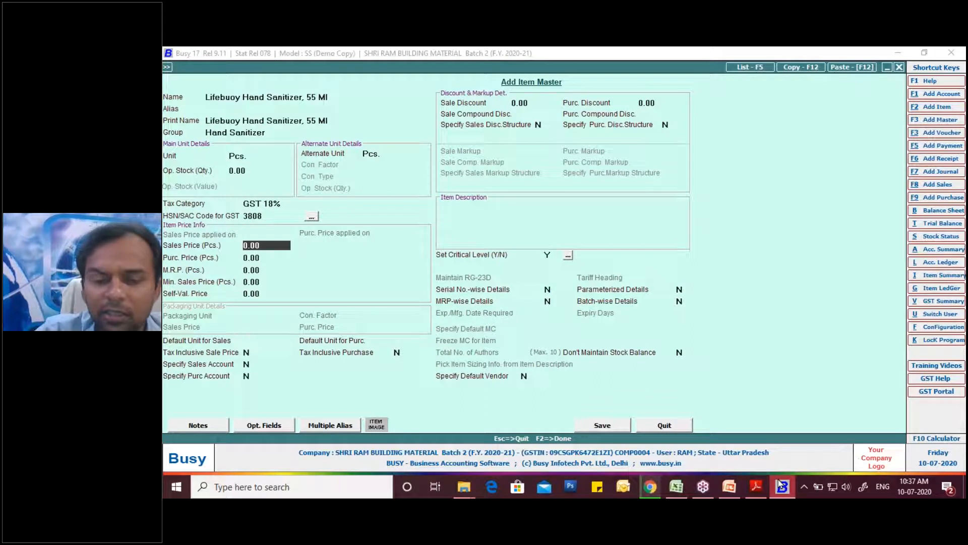
pyautogui.write('30')
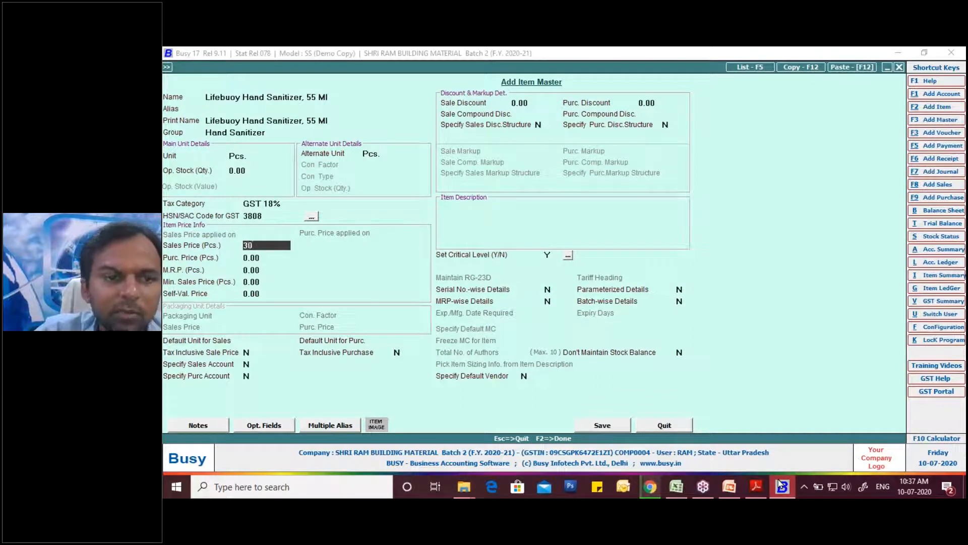
pyautogui.press('Return')
pyautogui.write('28')
pyautogui.press('Return')
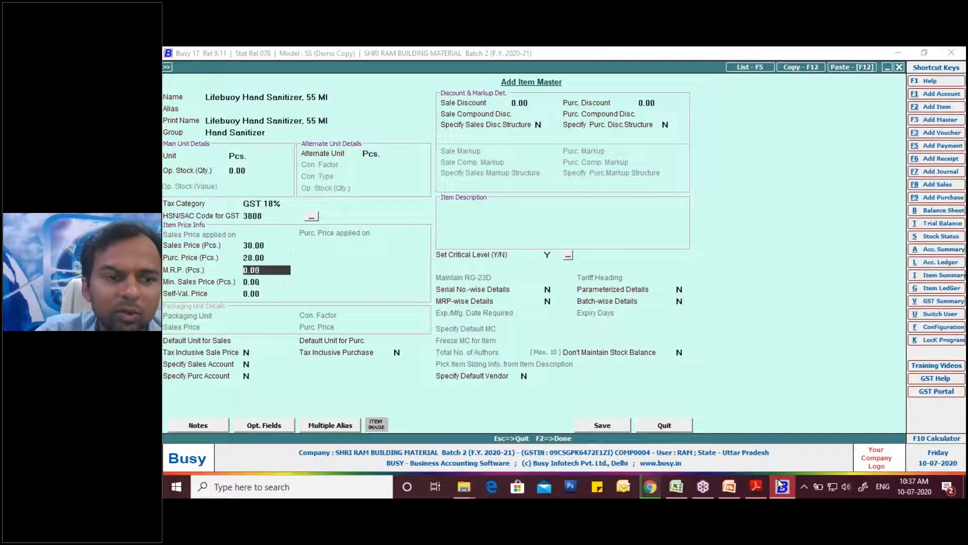
pyautogui.write('30')
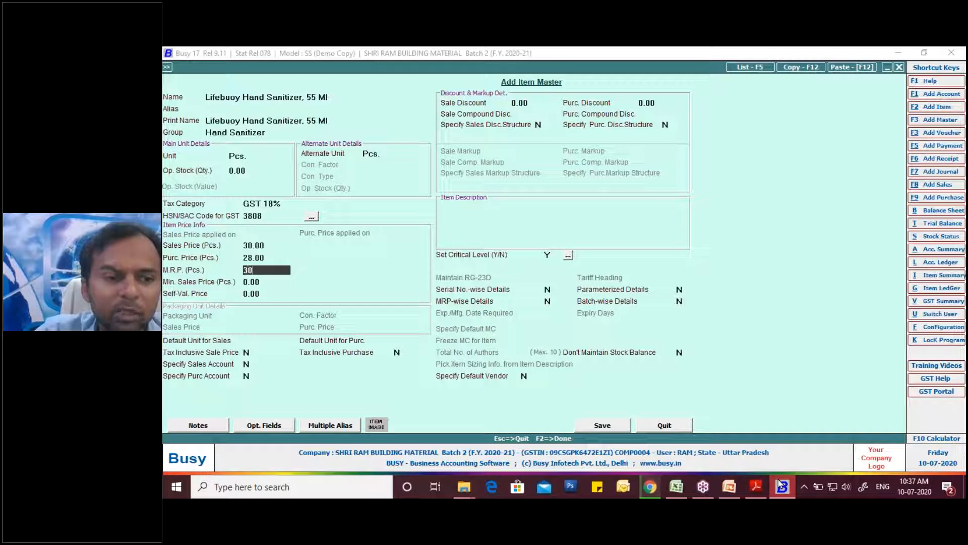
pyautogui.press('Return')
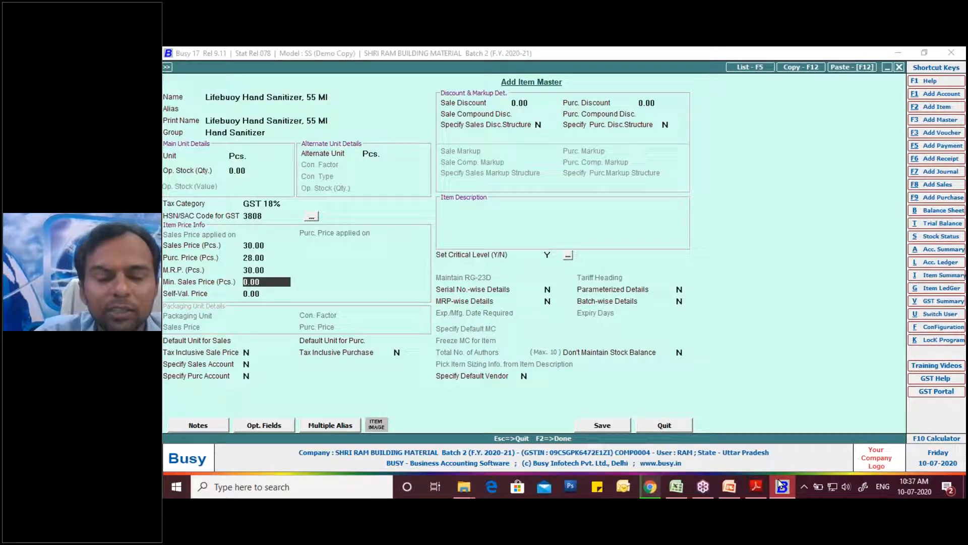
# Enable batch-wise details for the item, keep both expiry and manufacturing dates required, set 12 expiry months and save the item
pyautogui.click(618, 306)
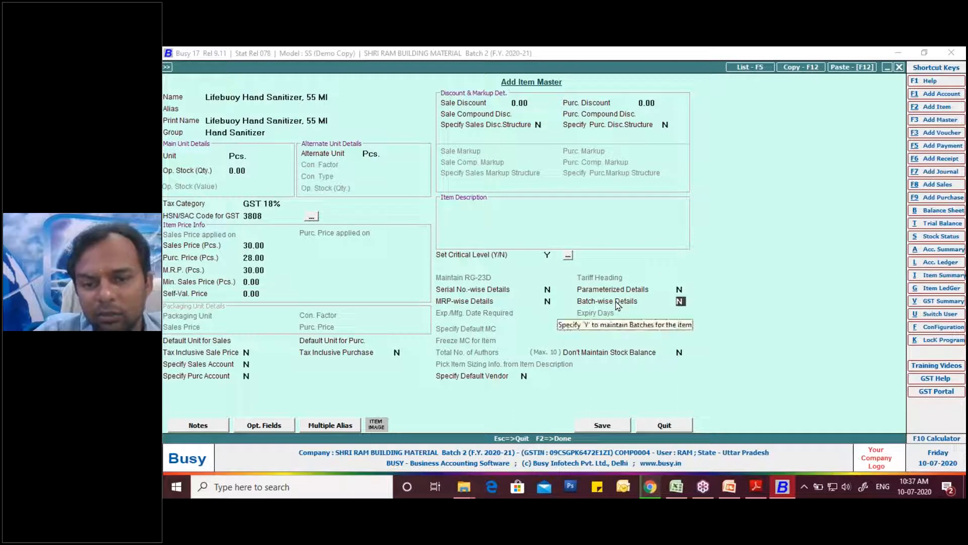
pyautogui.press('y')
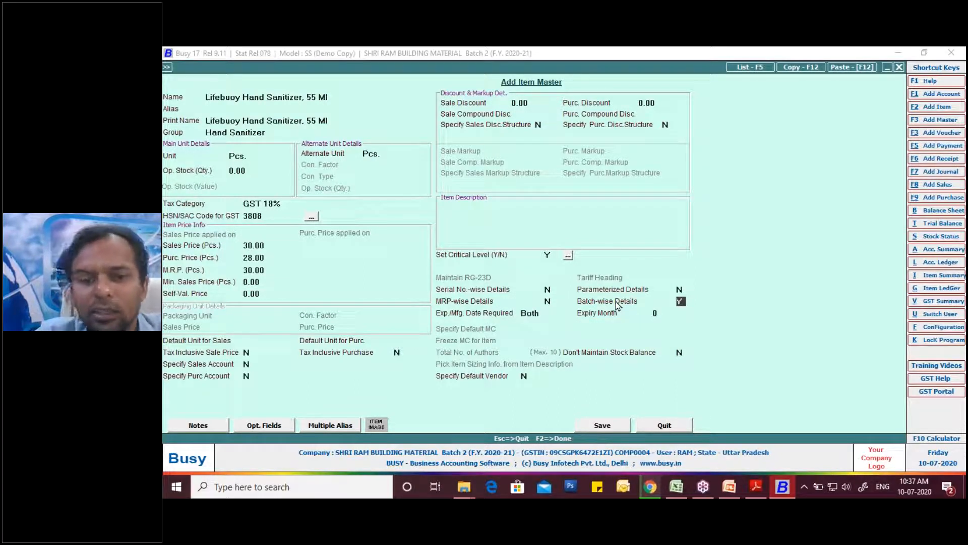
pyautogui.press('Return')
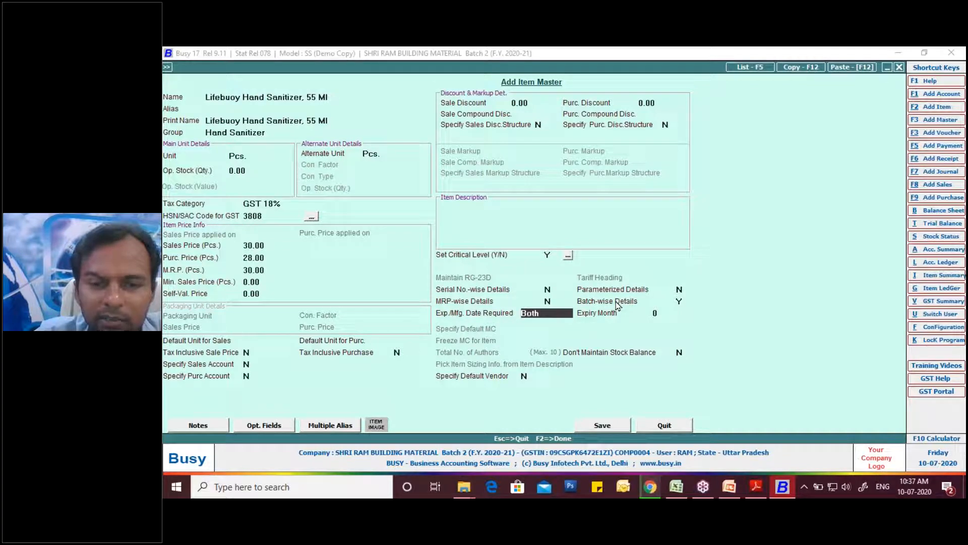
pyautogui.press('Return')
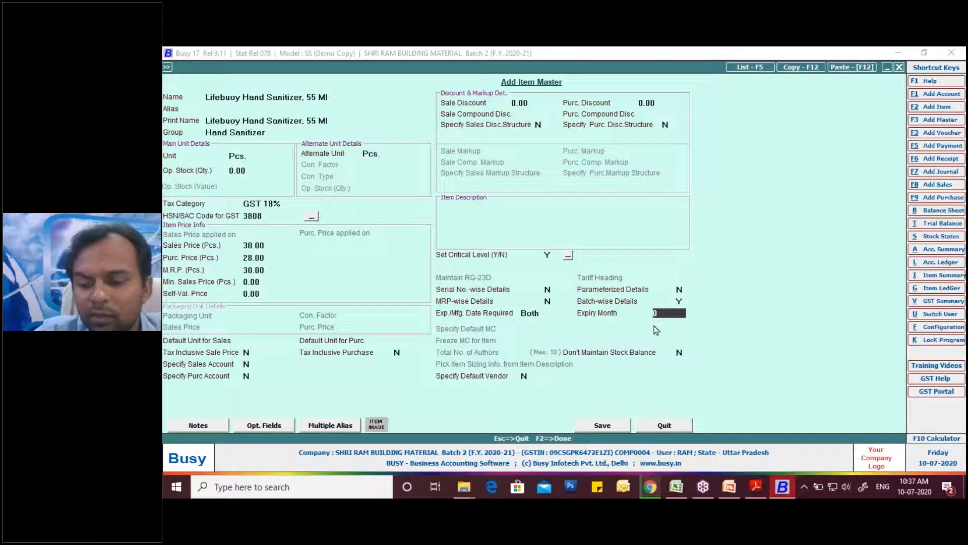
pyautogui.write('12')
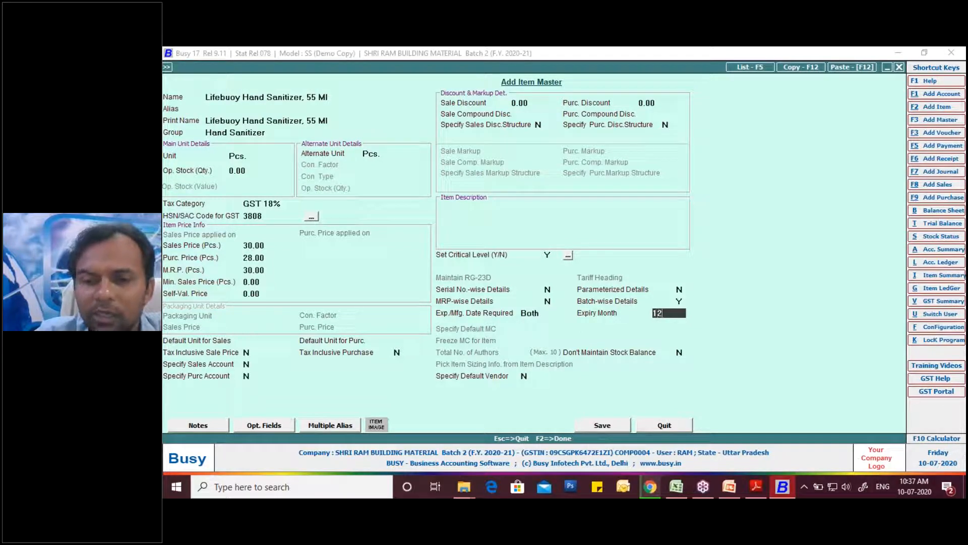
pyautogui.press('Return')
pyautogui.press('Return')
pyautogui.press('Return')
pyautogui.press('Return')
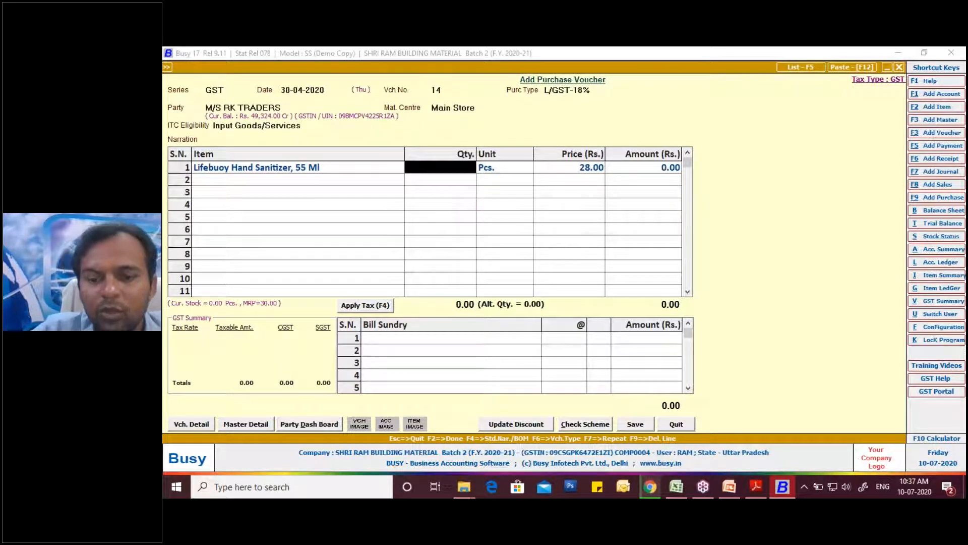
# Enter the invoiced quantity of 100 Pcs. for the sanitizer line and proceed to its batch details
pyautogui.click(762, 493)
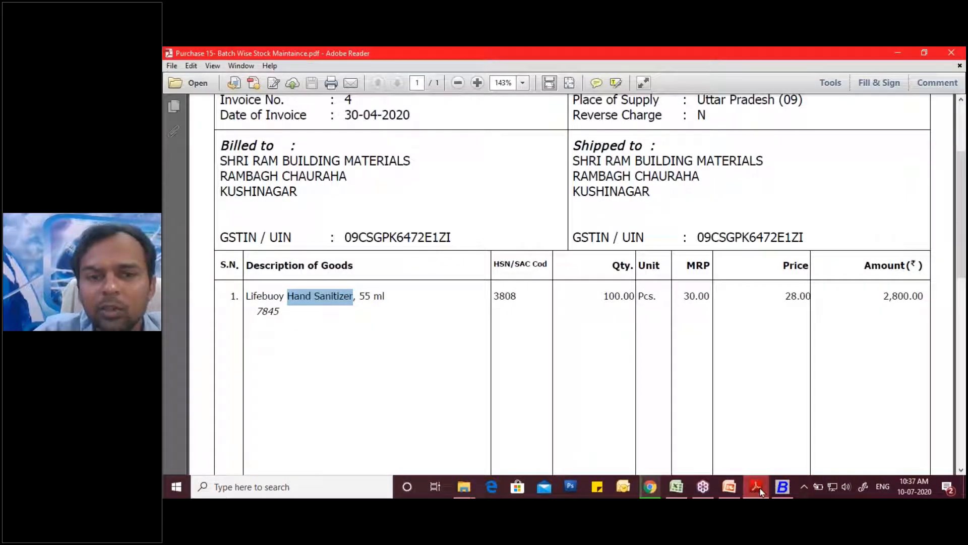
pyautogui.click(762, 492)
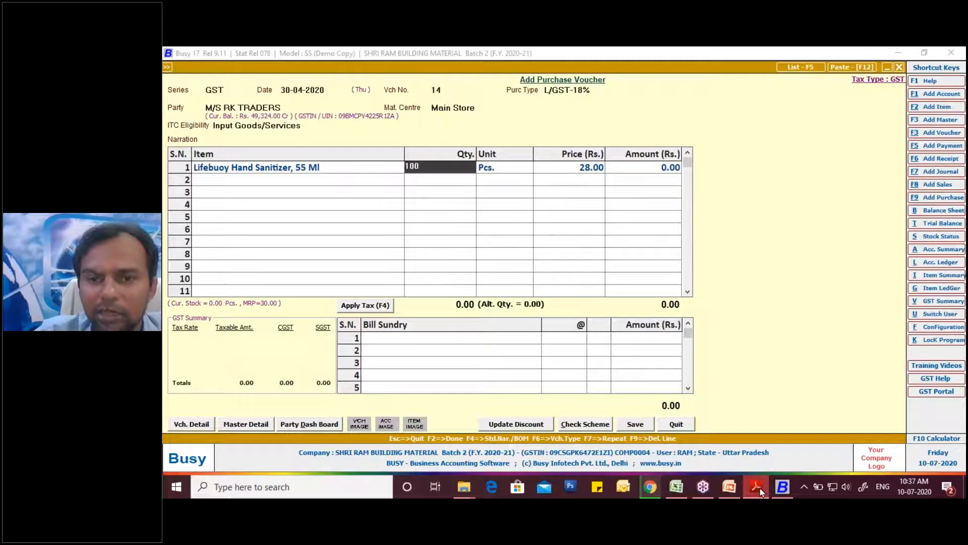
pyautogui.press('Return')
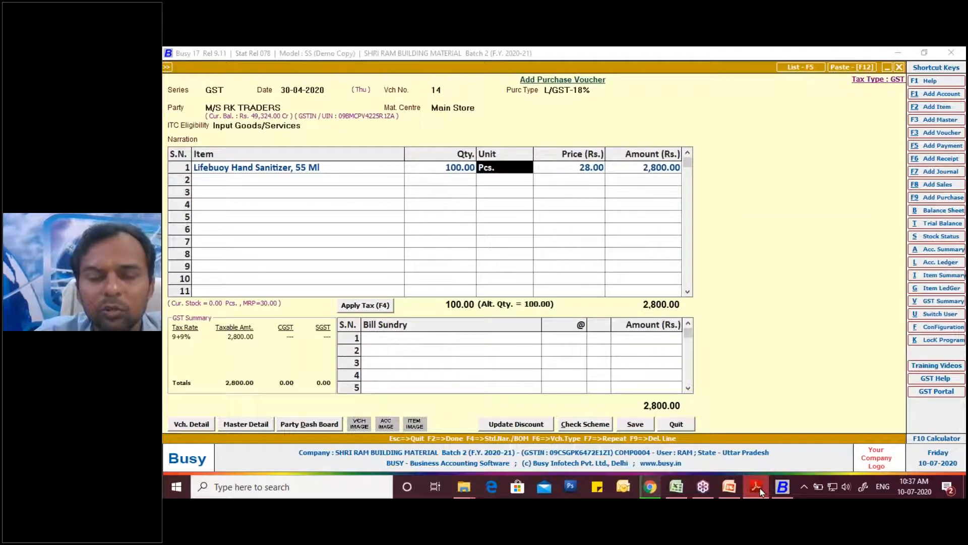
pyautogui.press('Return')
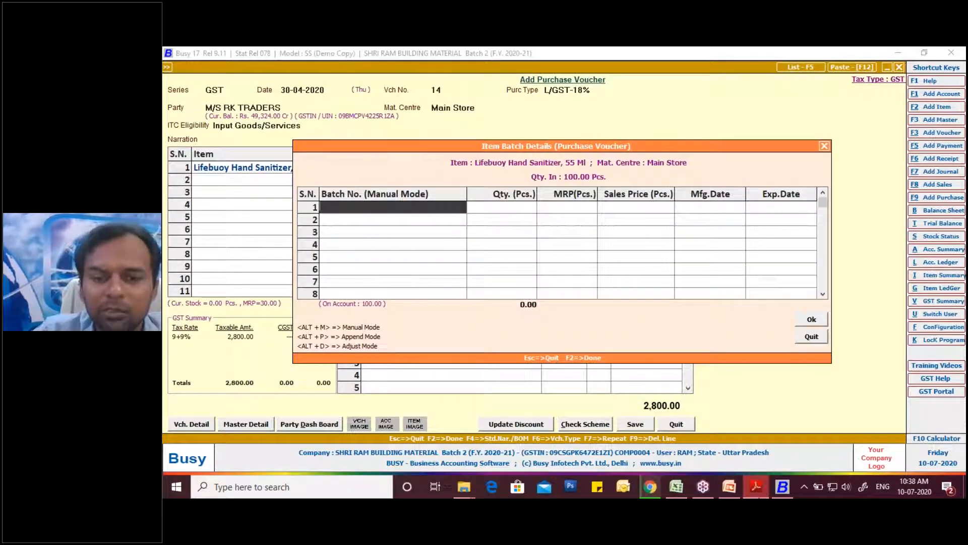
# Enter batch number 7845 from the invoice PDF, keep the filled-in quantity, prices and dates, and accept the batch details
pyautogui.click(764, 488)
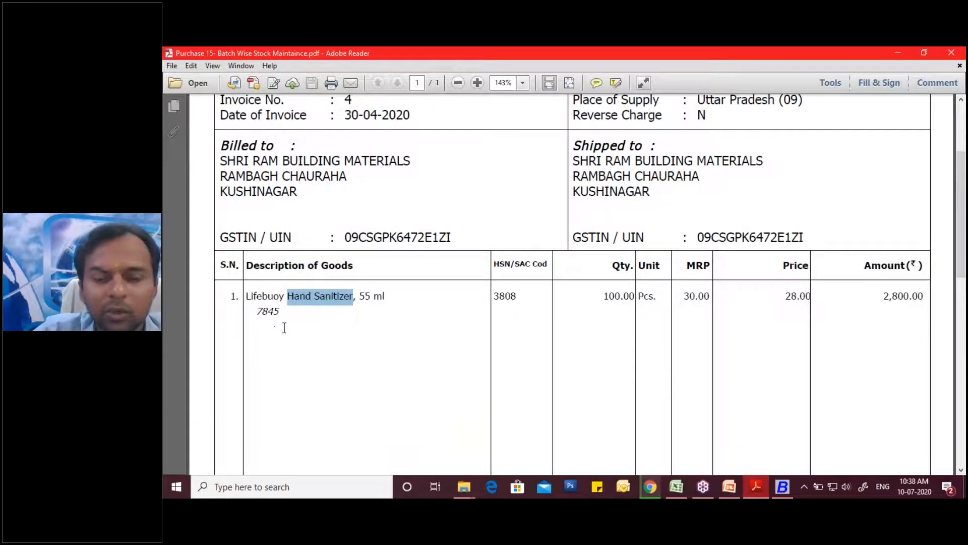
pyautogui.click(782, 487)
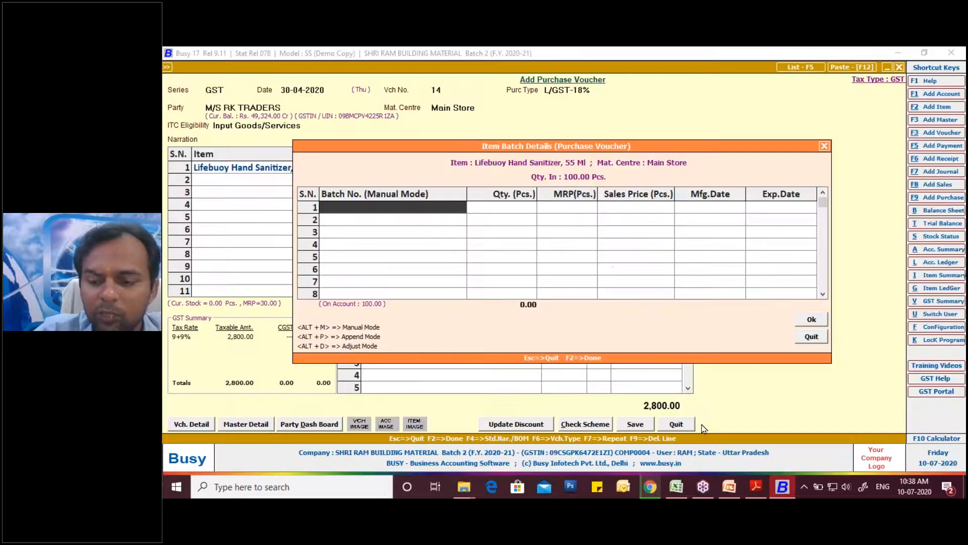
pyautogui.write('7845')
pyautogui.press('Return')
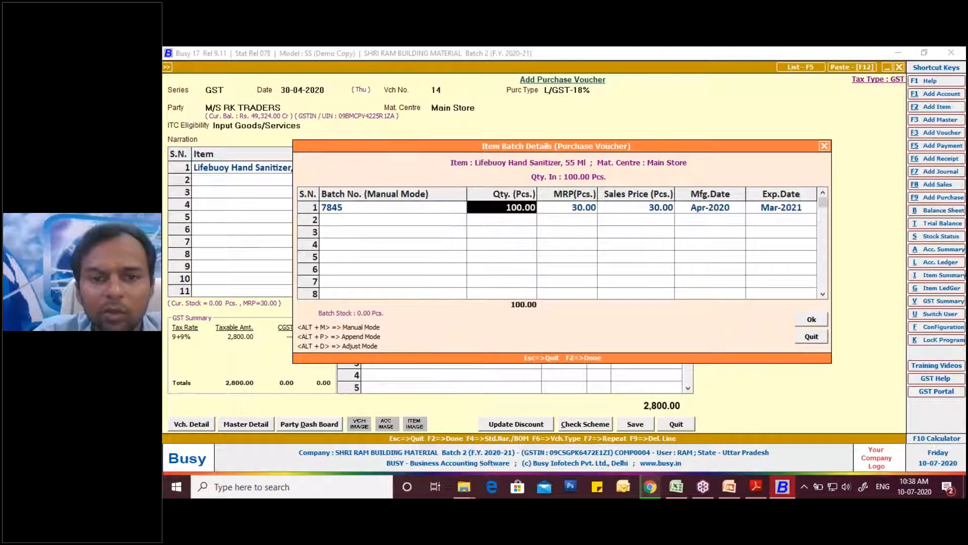
pyautogui.press('Return')
pyautogui.press('Return')
pyautogui.press('Return')
pyautogui.press('Return')
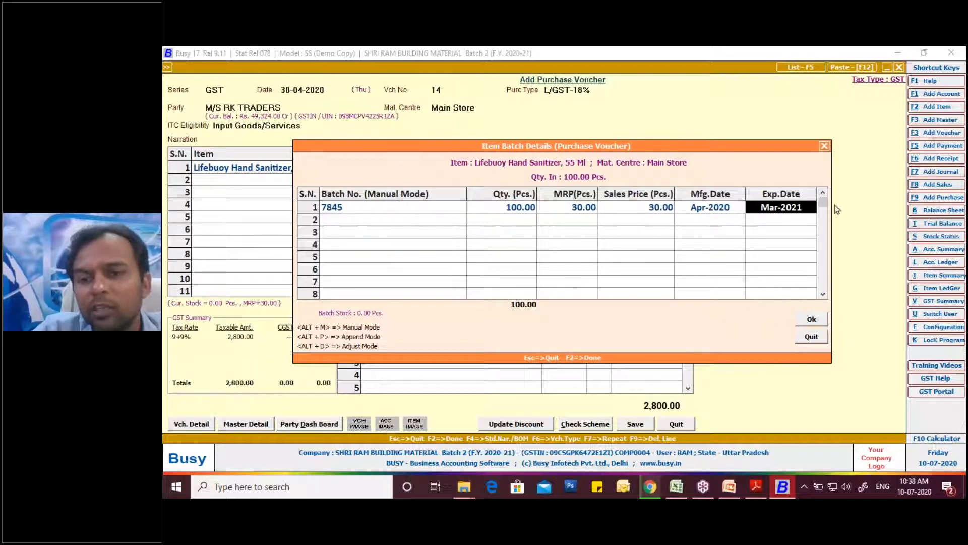
pyautogui.click(815, 323)
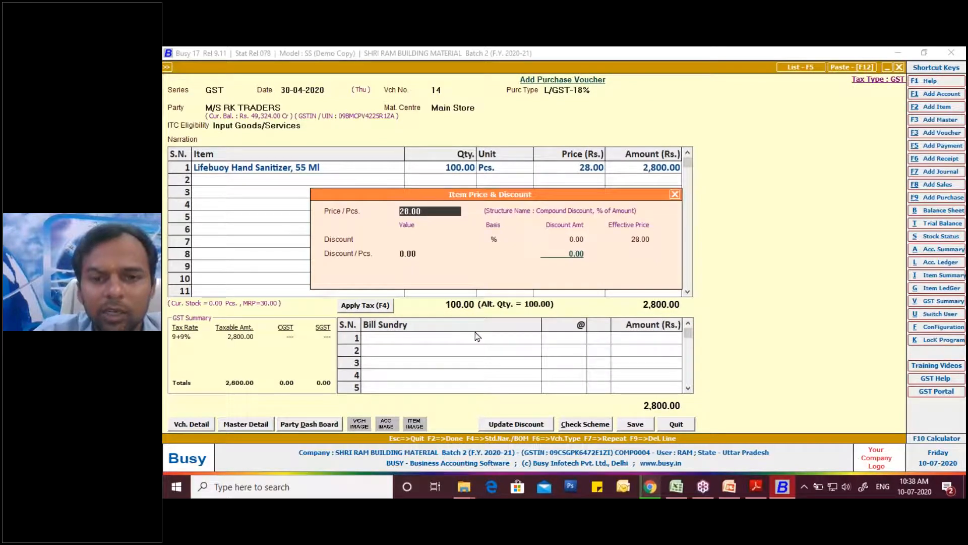
# Accept the item's price of 28.00 without discount and apply the GST to the voucher's bill sundries
pyautogui.press('Return')
pyautogui.press('Return')
pyautogui.press('Return')
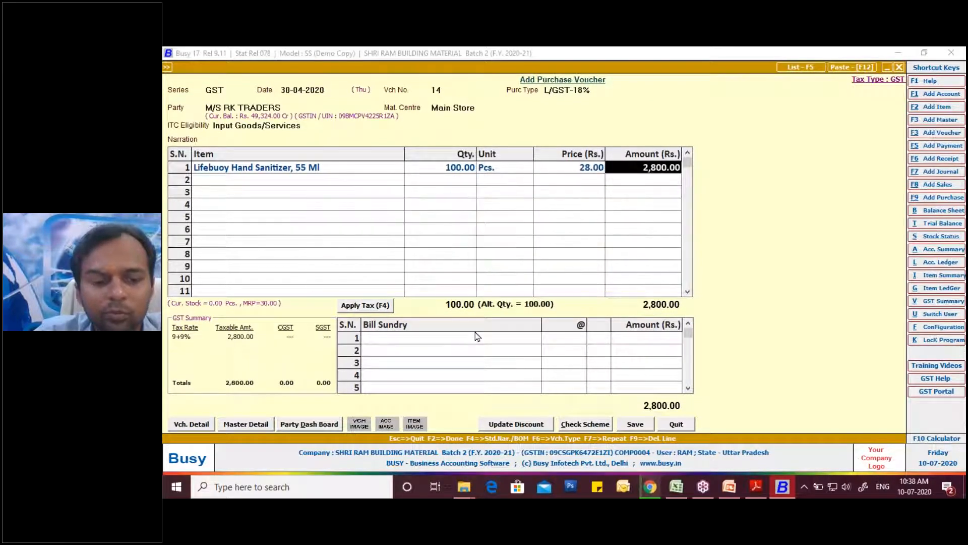
pyautogui.click(476, 336)
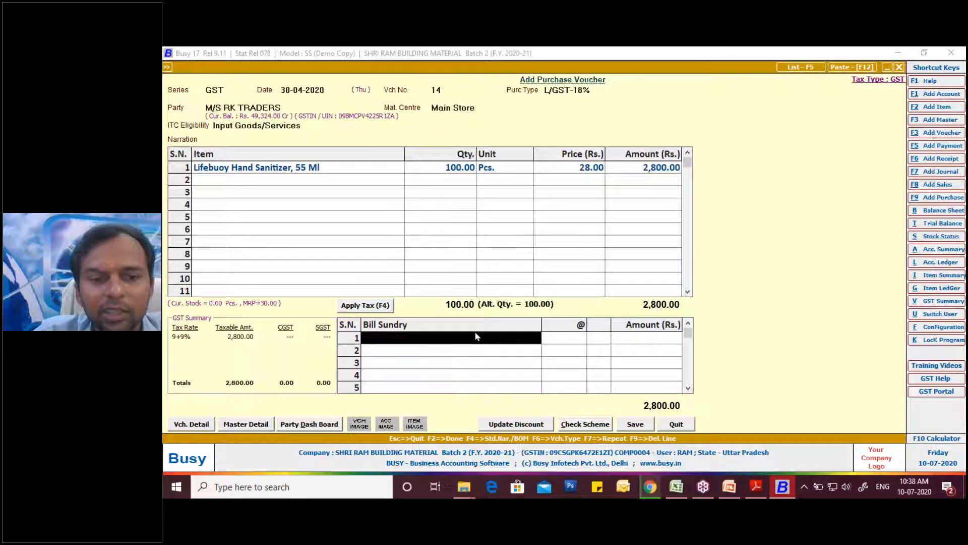
pyautogui.click(372, 308)
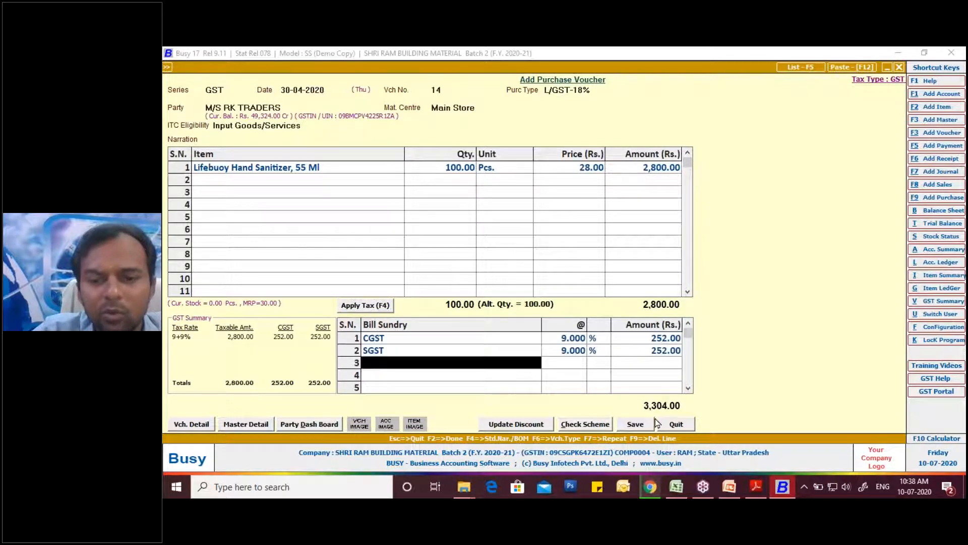
# Check the tax amounts and grand total on the invoice PDF and start saving the purchase voucher
pyautogui.click(756, 487)
pyautogui.scroll(-10, 618, 394)
pyautogui.scroll(-3, 572, 302)
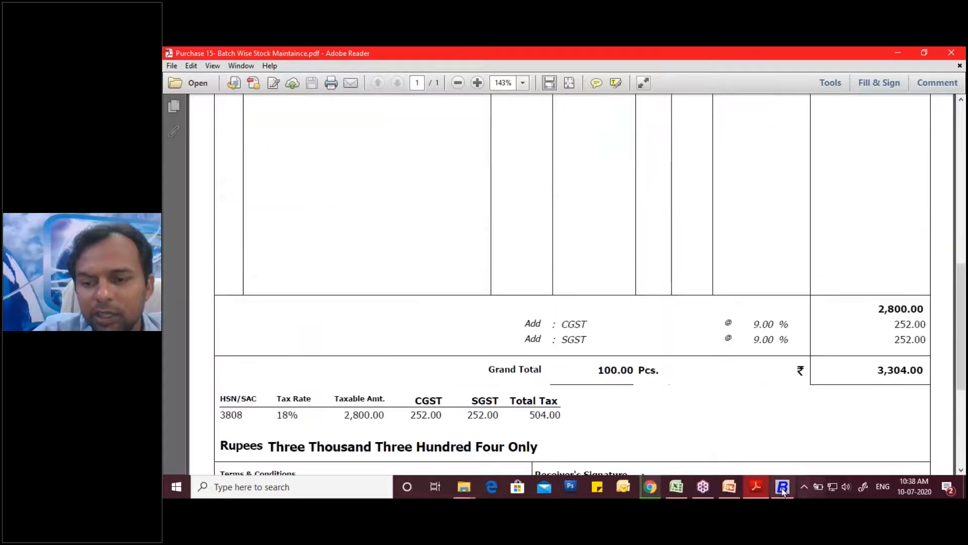
pyautogui.click(782, 486)
pyautogui.click(635, 424)
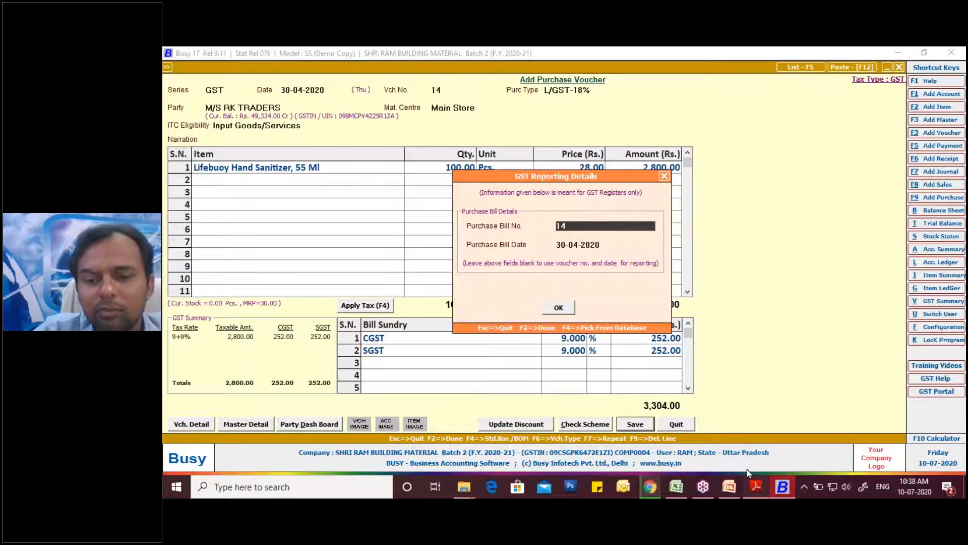
# Look up the invoice number on the invoice PDF, enter 4 as the purchase bill number, and keep the bill date 30-04-2020
pyautogui.click(756, 488)
pyautogui.scroll(10, 609, 352)
pyautogui.scroll(3, 610, 354)
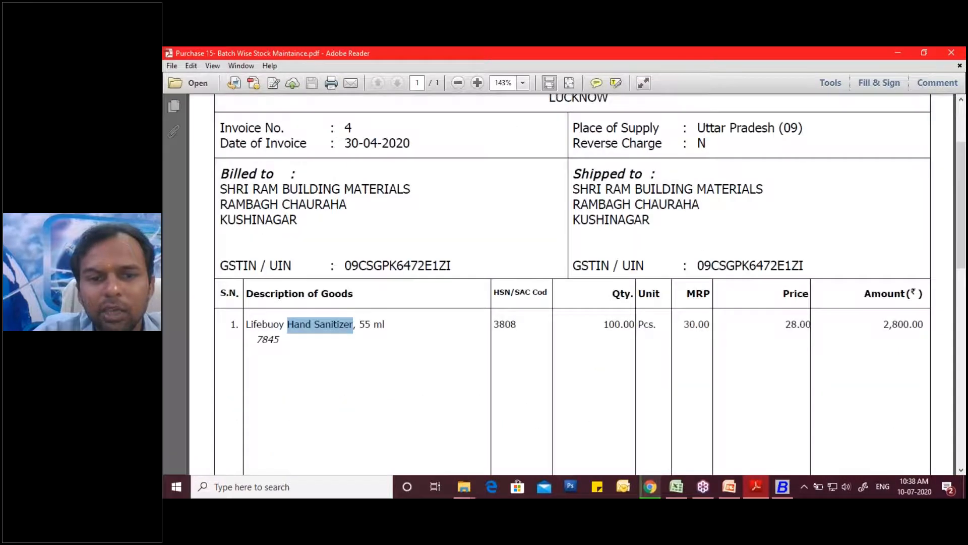
pyautogui.scroll(4, 610, 353)
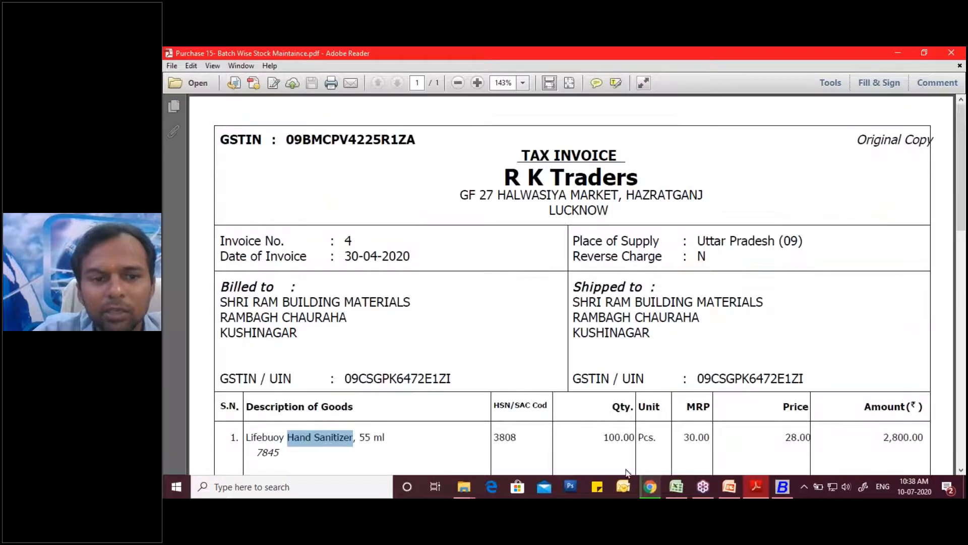
pyautogui.click(782, 487)
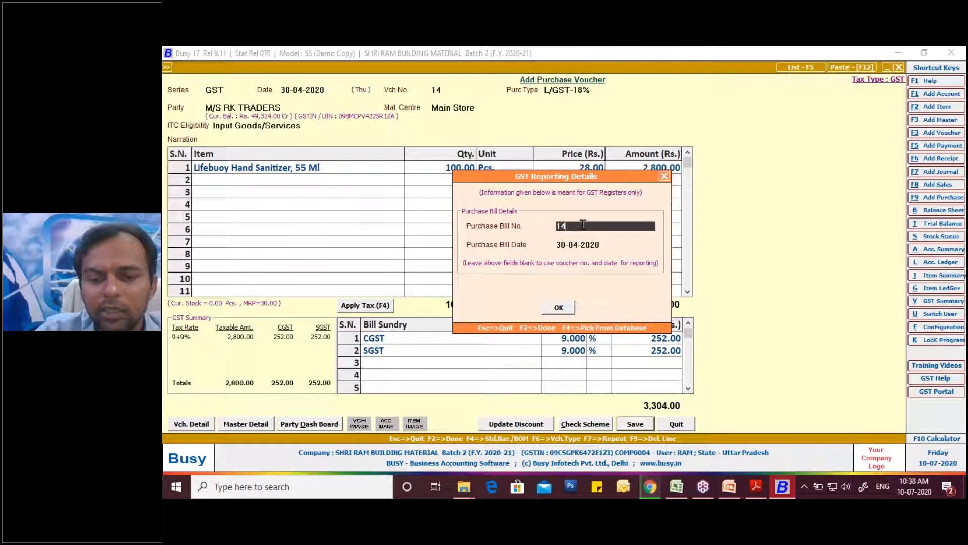
pyautogui.write('4')
pyautogui.press('Return')
pyautogui.press('Return')
pyautogui.press('Return')
pyautogui.press('Return')
pyautogui.press('Return')
pyautogui.press('Return')
pyautogui.press('Return')
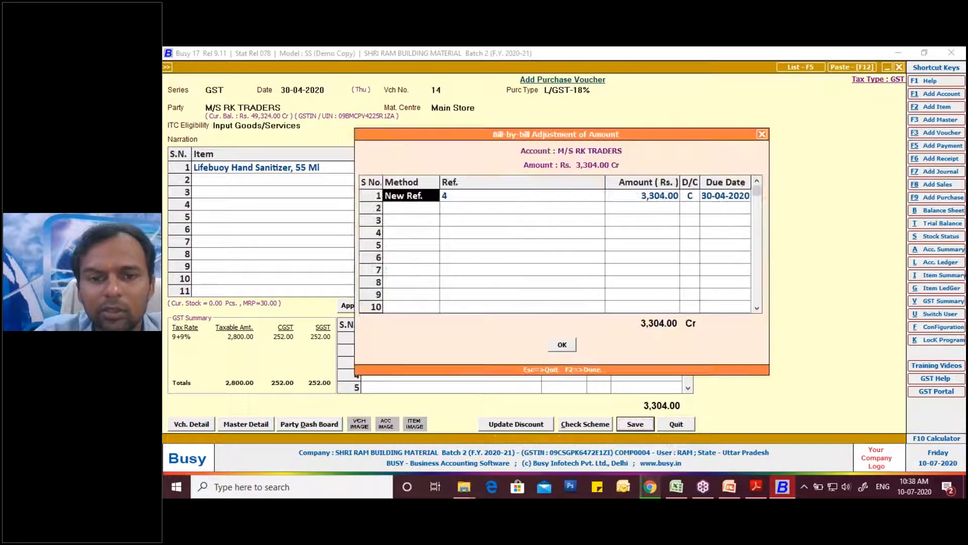
# Accept the bill-by-bill adjustment as New Ref. 4 for Rs. 3,304.00 due 30-04-2020 and save the voucher
pyautogui.press('Return')
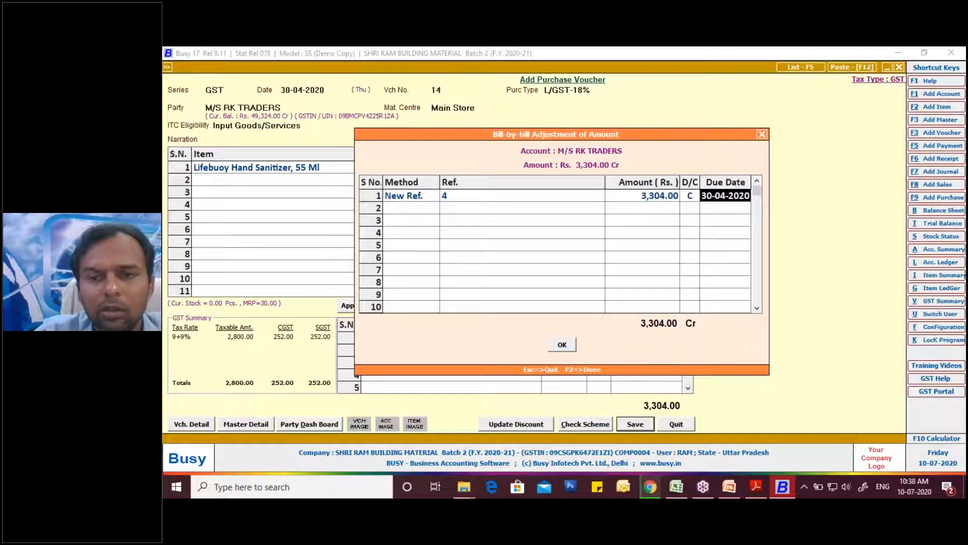
pyautogui.press('Return')
pyautogui.press('Return')
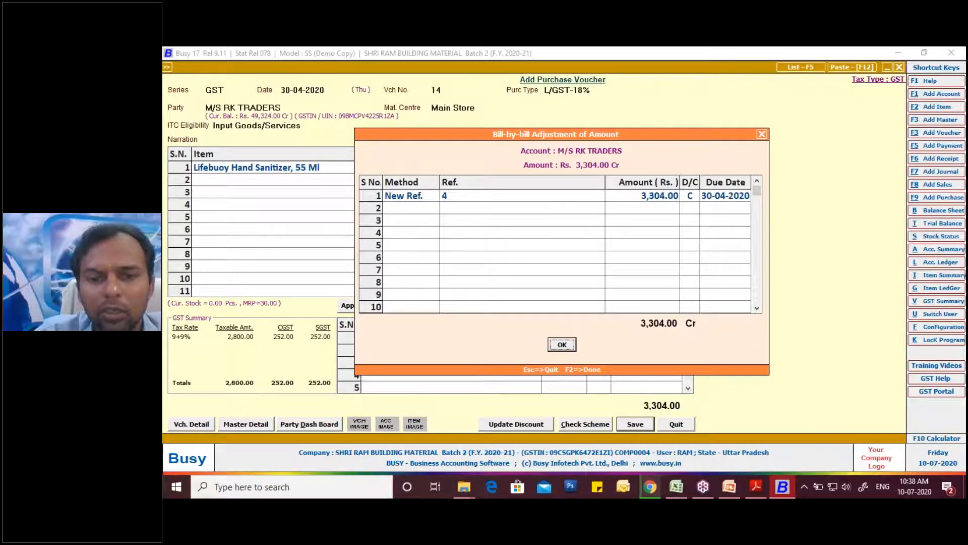
pyautogui.press('Return')
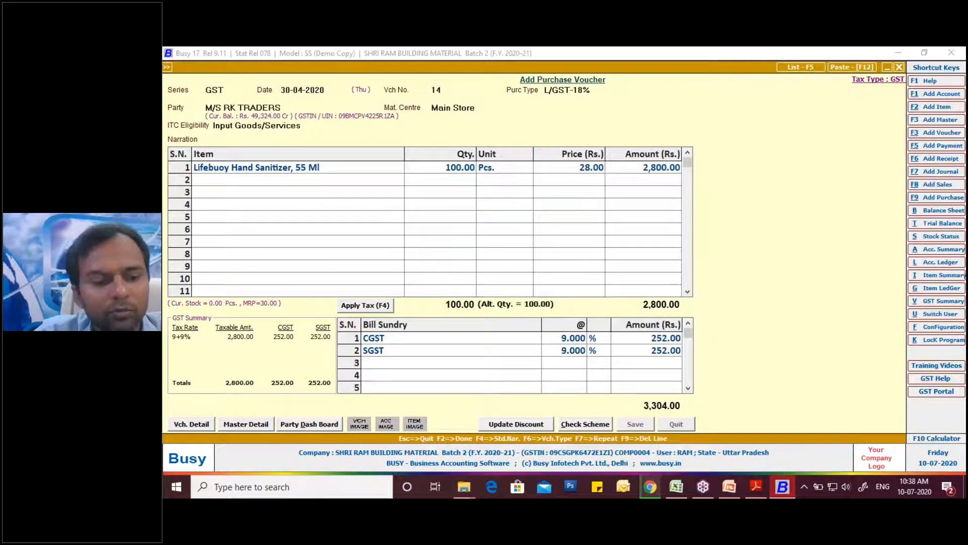
# Leave voucher entry and close the company SHRI RAM BUILDING MATERIAL Batch 2
pyautogui.press('Escape')
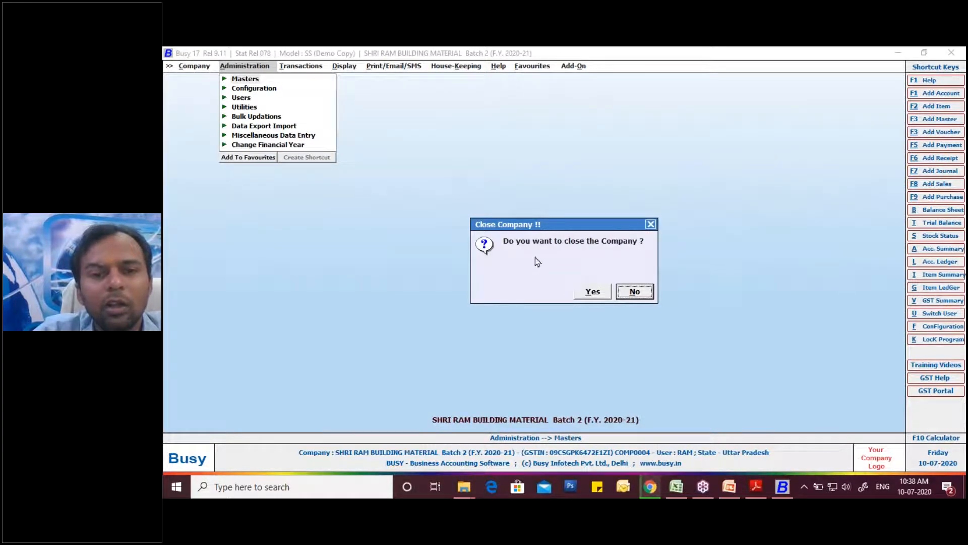
pyautogui.moveTo(539, 222); pyautogui.dragTo(538, 201)
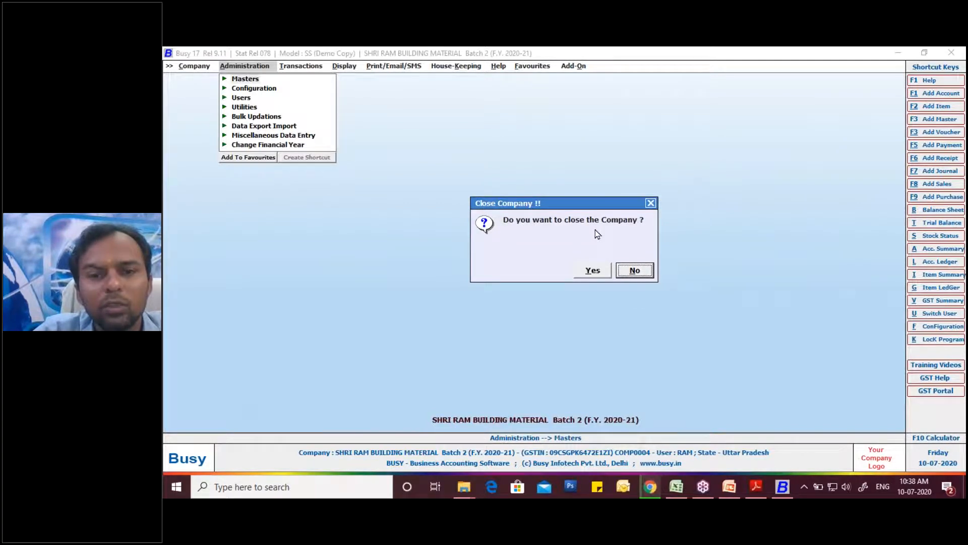
pyautogui.click(590, 273)
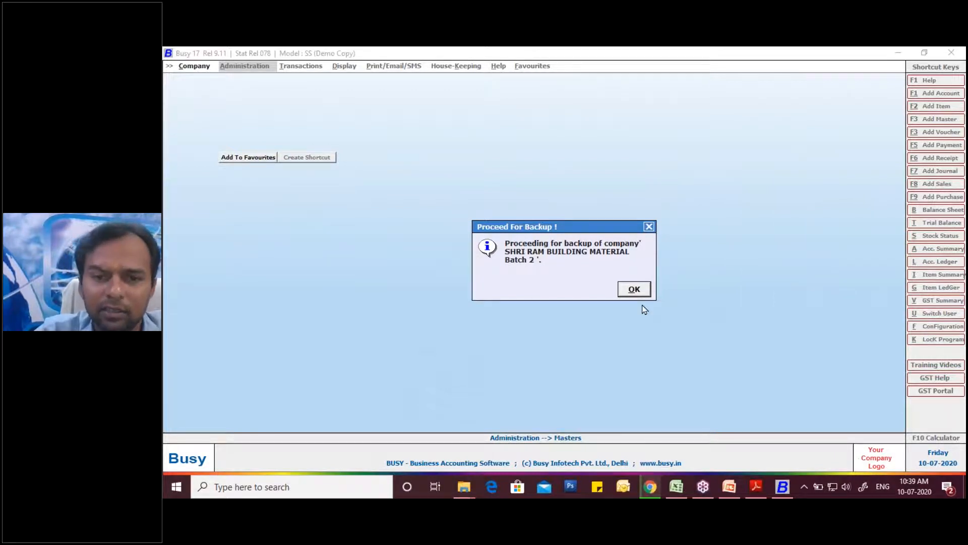
# Back up the company's F.Y. 2020-21 data to E:\Busy Backup\Fri without making another copy
pyautogui.moveTo(589, 230); pyautogui.dragTo(568, 196)
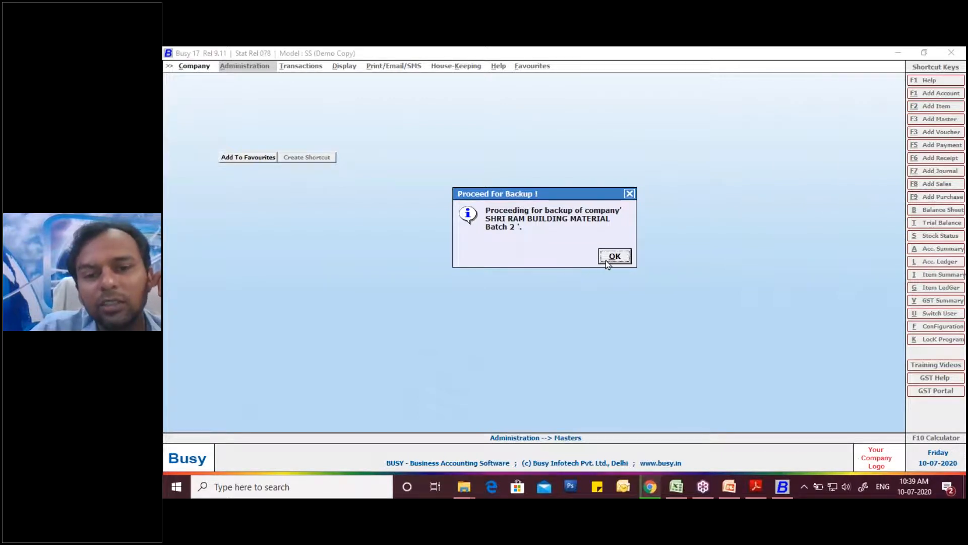
pyautogui.press('Return')
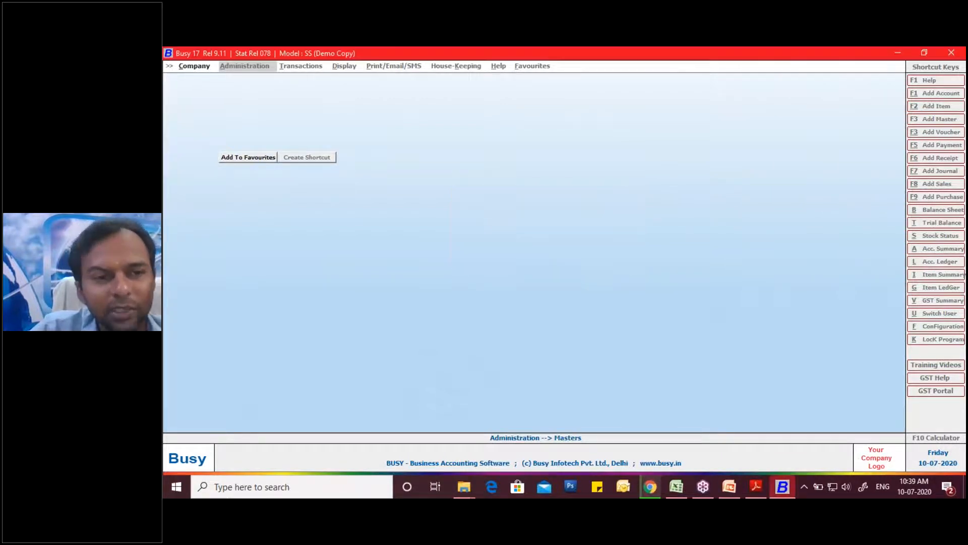
pyautogui.press('Return')
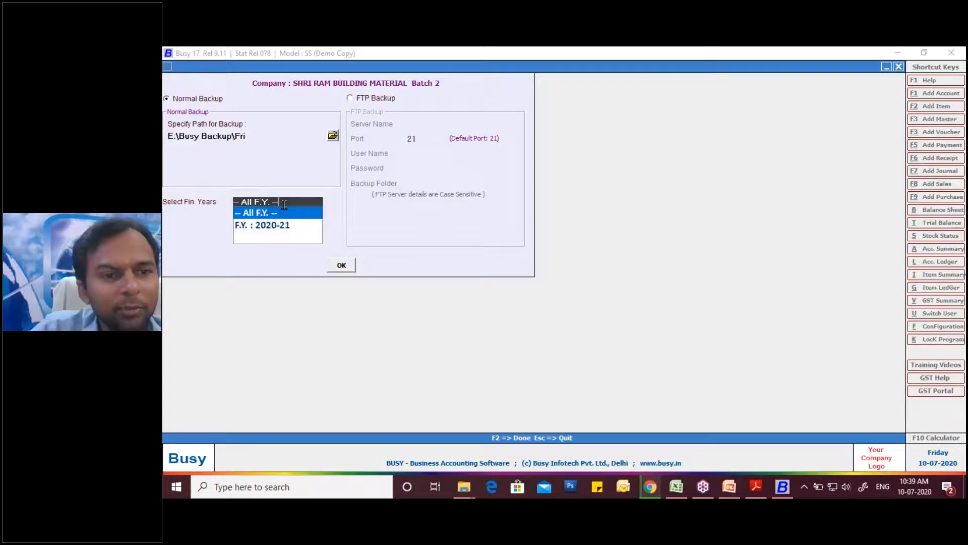
pyautogui.click(283, 224)
pyautogui.click(342, 266)
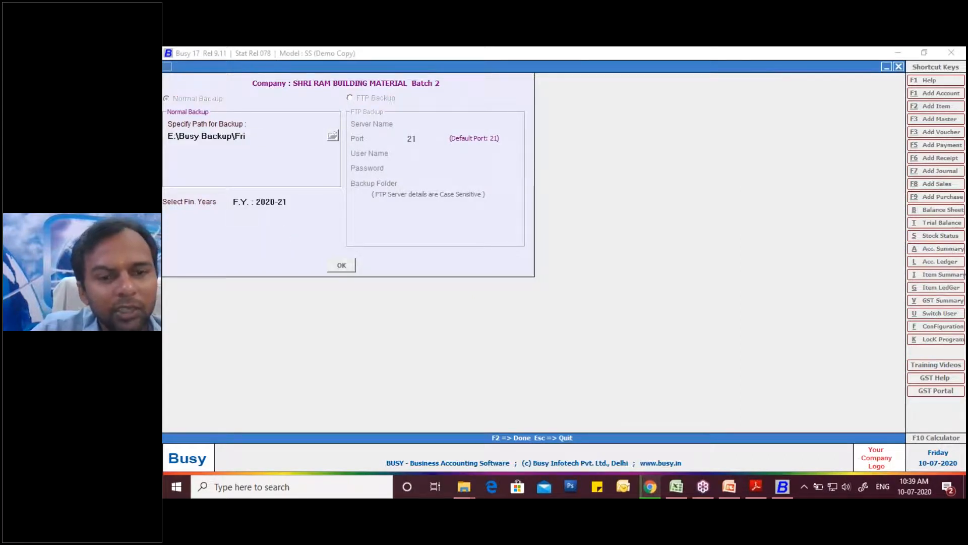
pyautogui.click(593, 295)
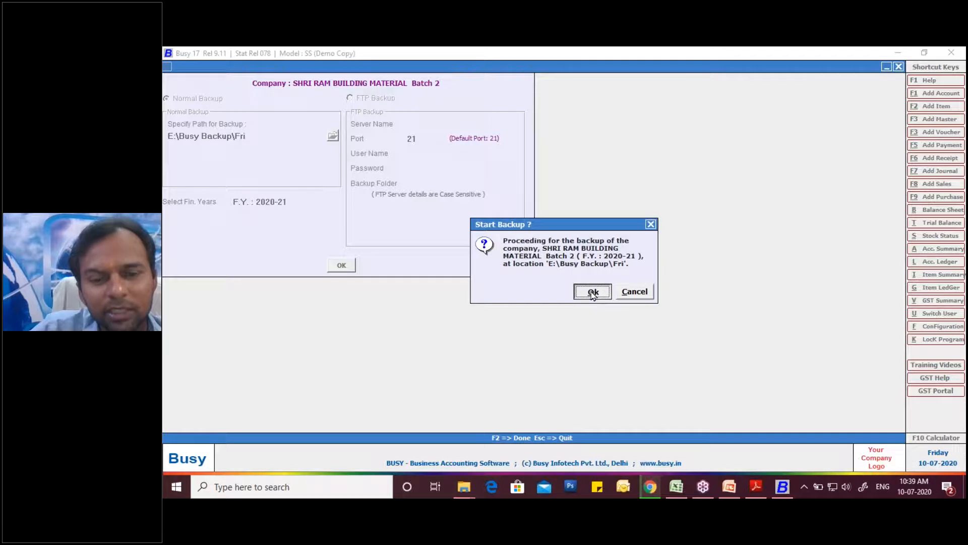
pyautogui.click(593, 295)
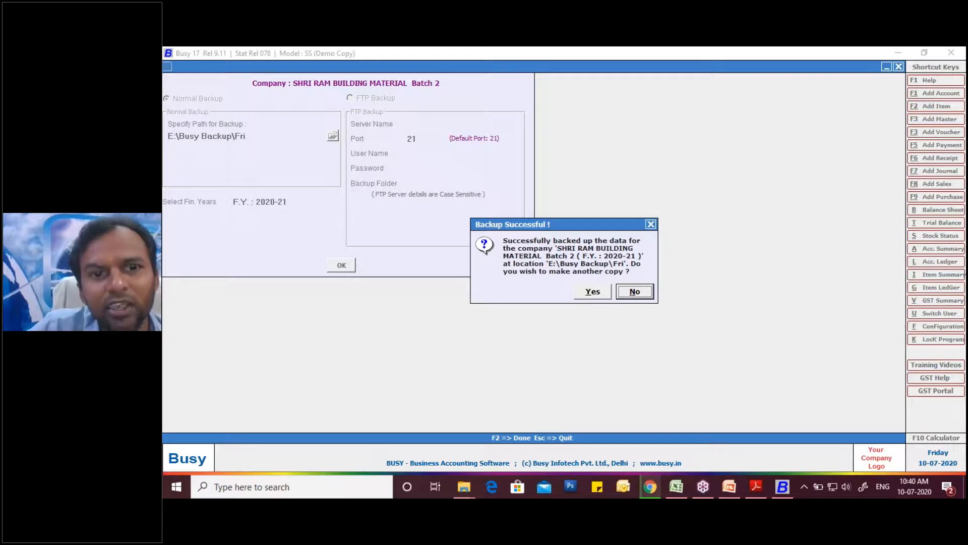
pyautogui.click(618, 292)
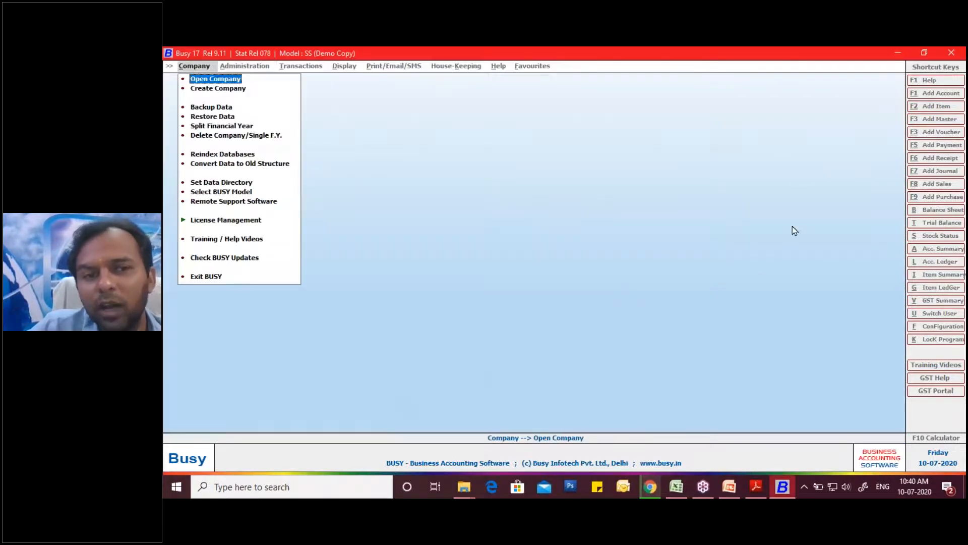
pyautogui.click(953, 95)
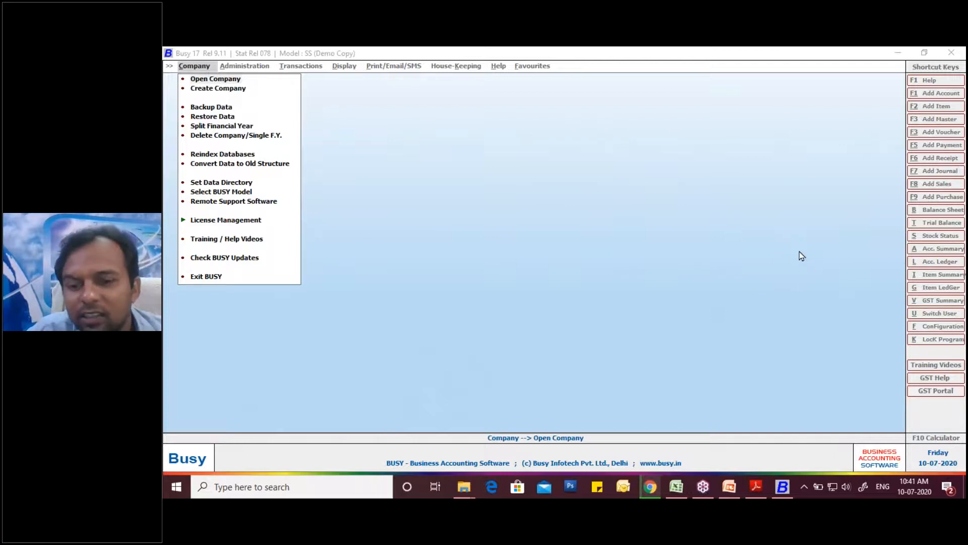
# Review the supplier, HSN code, quantity, MRP and price on the Purchase 15 invoice PDF
pyautogui.click(755, 487)
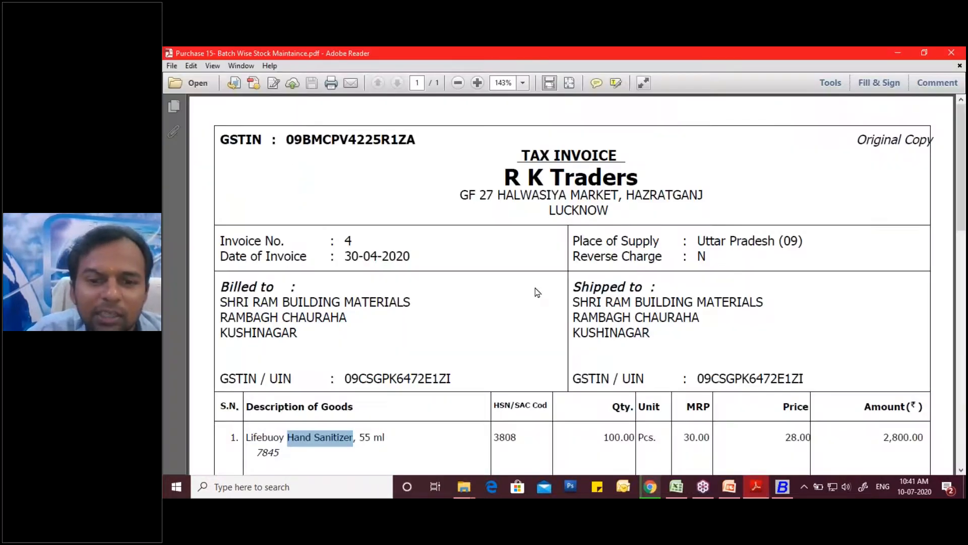
pyautogui.click(507, 178)
pyautogui.moveTo(507, 178); pyautogui.dragTo(639, 182)
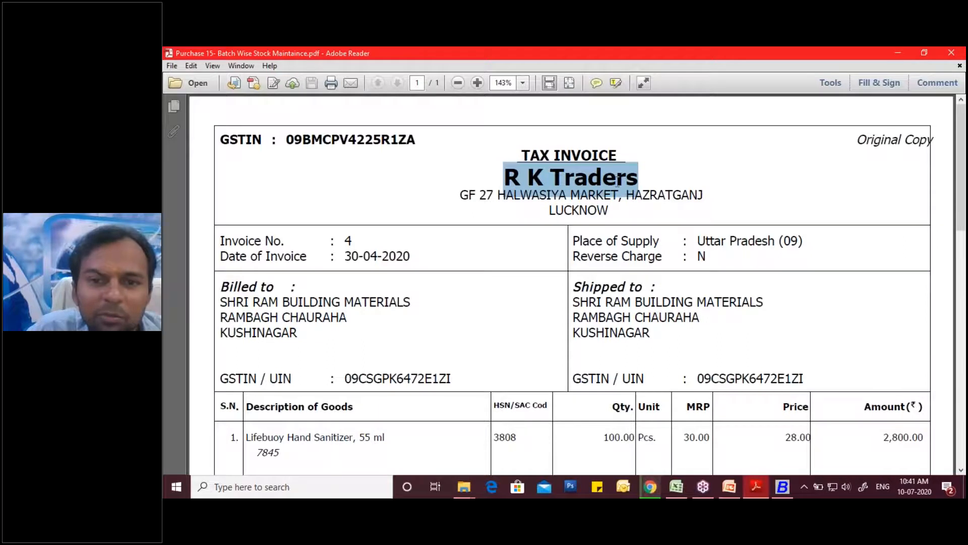
pyautogui.scroll(-1, 432, 324)
pyautogui.scroll(-4, 307, 314)
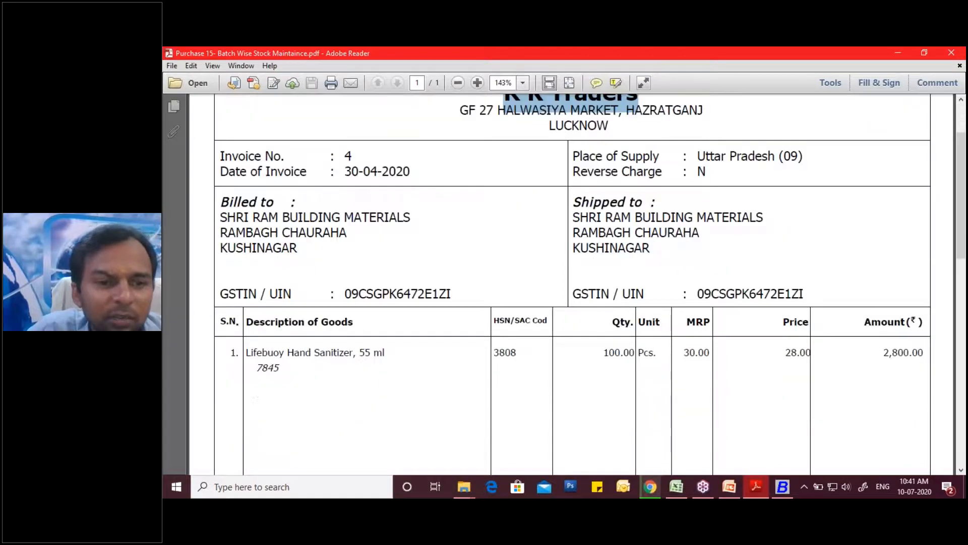
pyautogui.moveTo(492, 292); pyautogui.dragTo(529, 298)
pyautogui.click(608, 294)
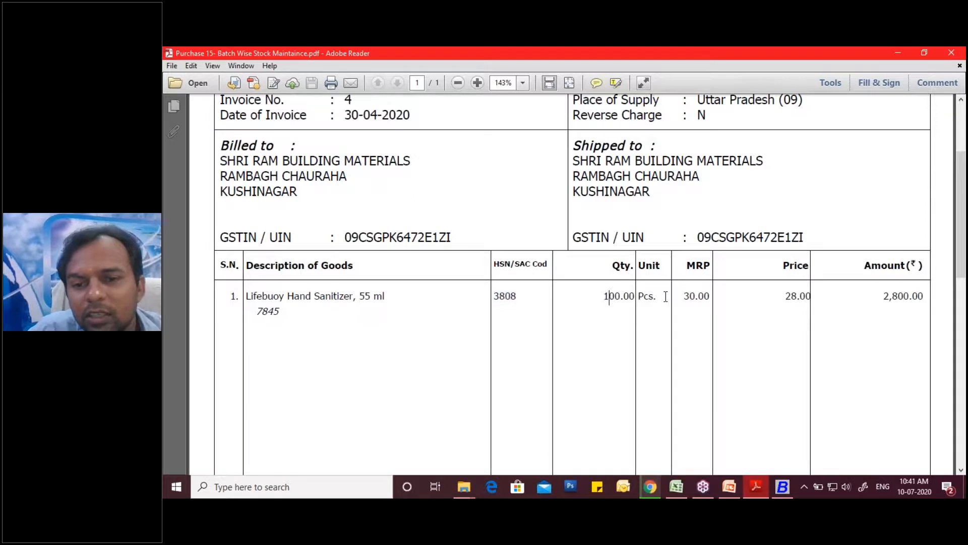
pyautogui.moveTo(684, 296); pyautogui.dragTo(710, 297)
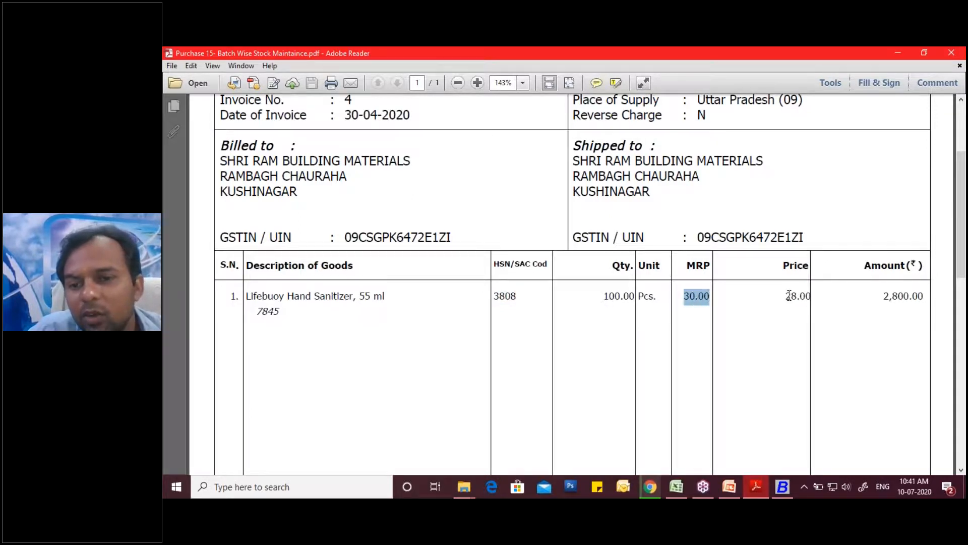
pyautogui.moveTo(785, 296); pyautogui.dragTo(812, 296)
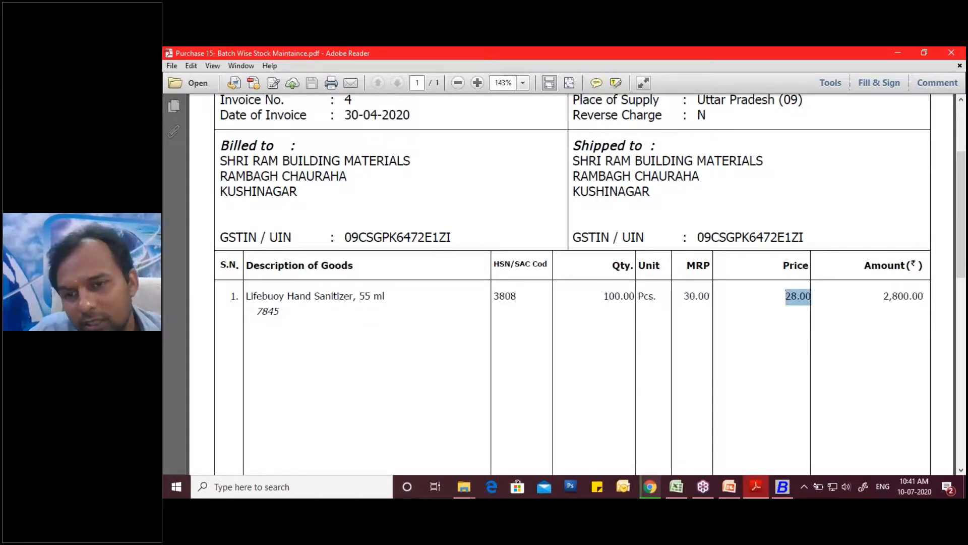
# Return to Busy and open the company SHRI RAM BUILDING MATERIAL Batch 2
pyautogui.click(782, 487)
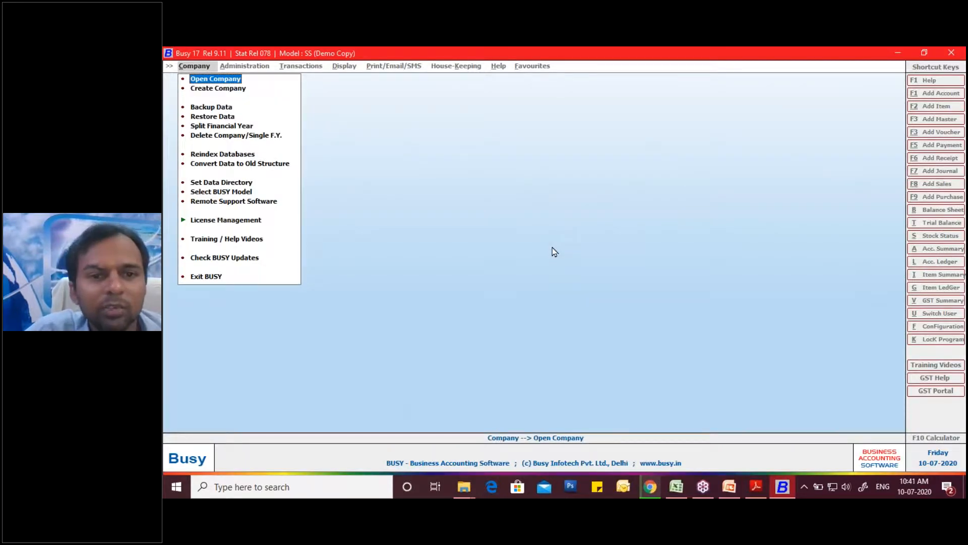
pyautogui.press('Return')
pyautogui.press('Down')
pyautogui.press('Down')
pyautogui.press('Down')
pyautogui.press('Down')
pyautogui.press('Down')
pyautogui.press('Down')
pyautogui.press('Down')
pyautogui.press('Down')
pyautogui.press('Down')
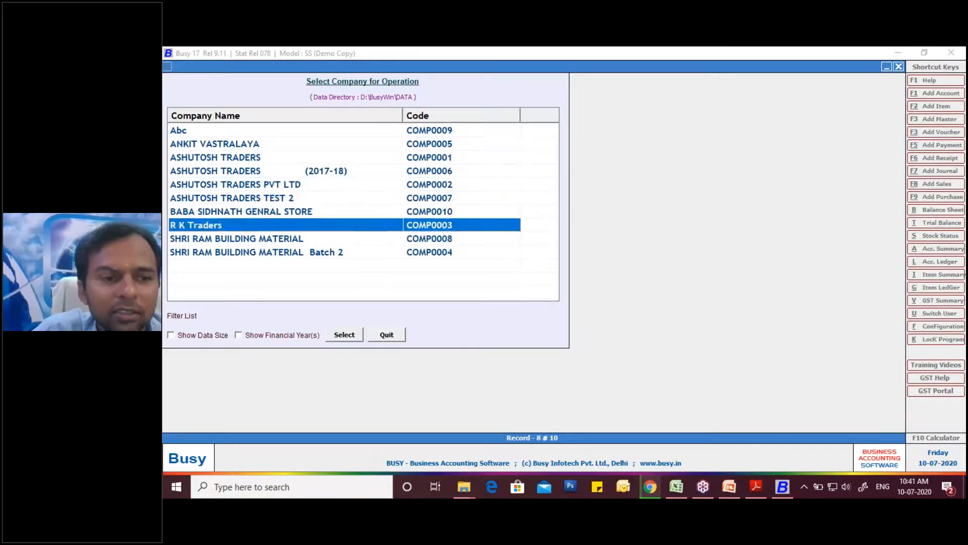
pyautogui.press('Return')
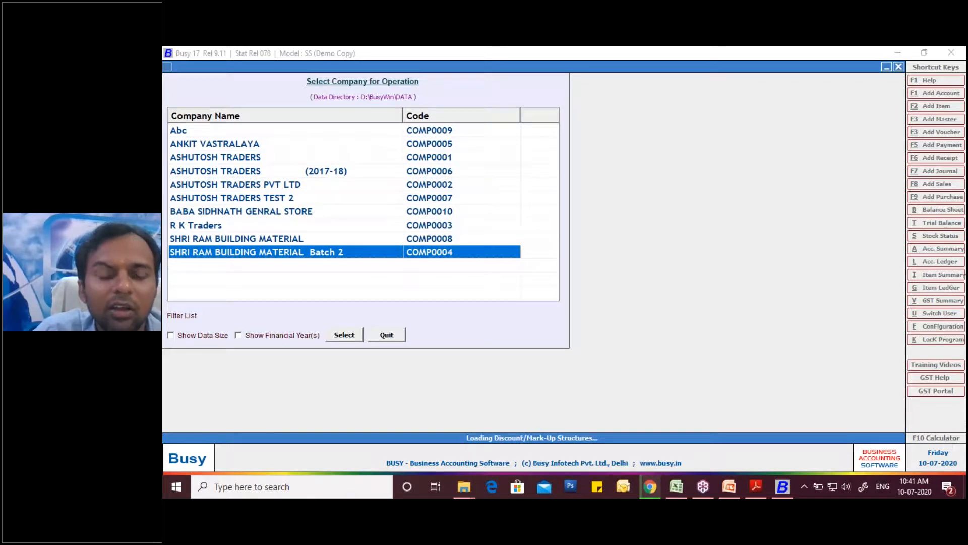
# Log in to the company with the user name and account password, and dismiss the startup checks
pyautogui.write('ra')
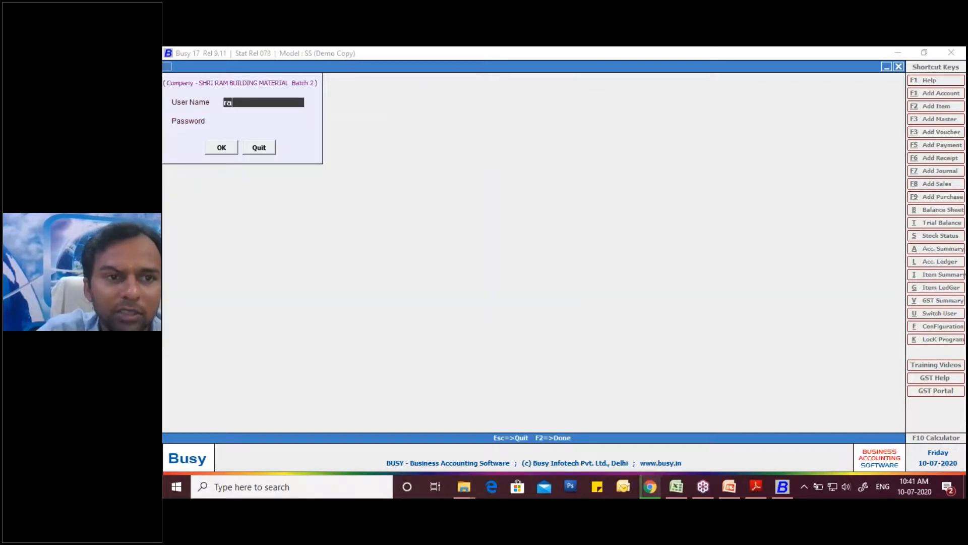
pyautogui.write('m')
pyautogui.press('Return')
pyautogui.write('***')
pyautogui.press('Return')
pyautogui.press('Return')
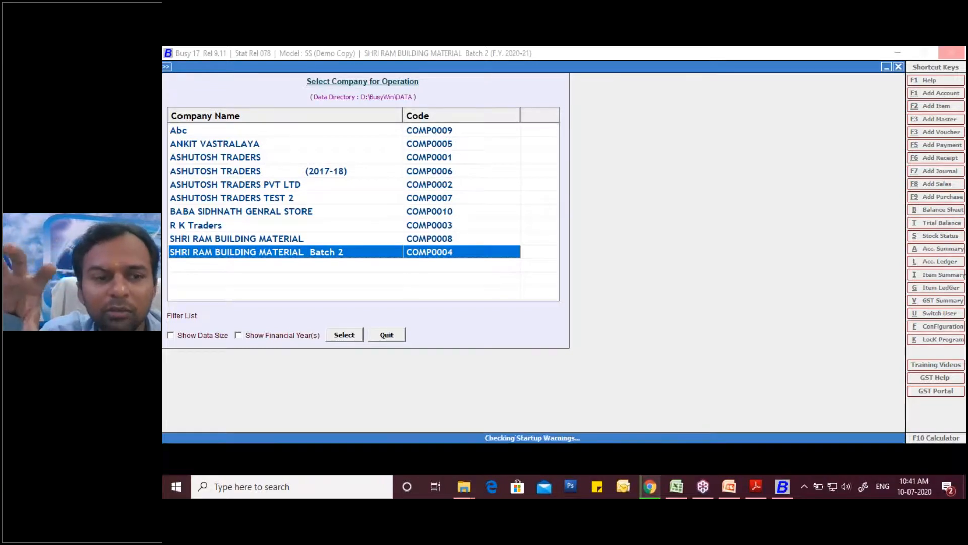
pyautogui.press('Escape')
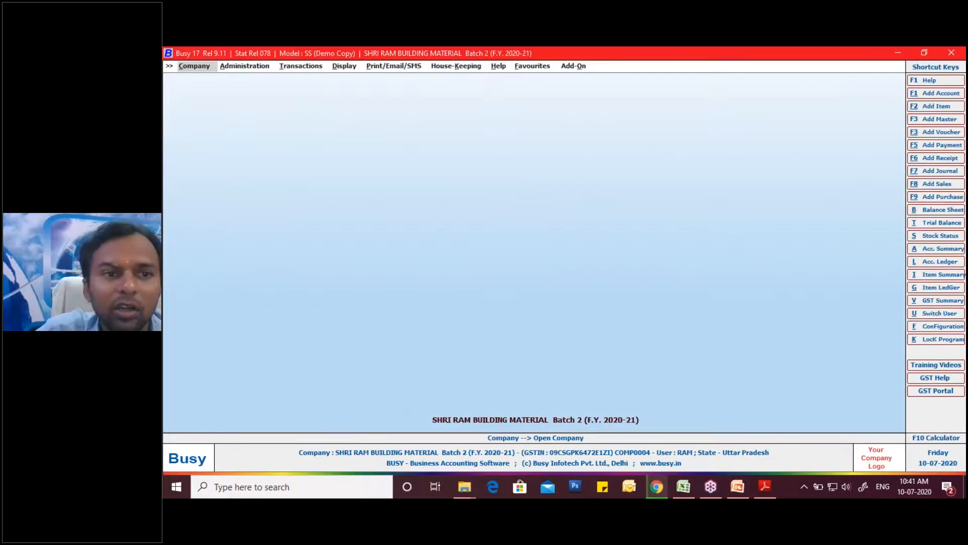
# Open the GST series purchase voucher no. 14 dated 30-04-2020 for modification
pyautogui.press('Right')
pyautogui.press('Right')
pyautogui.press('Down')
pyautogui.press('Down')
pyautogui.press('Return')
pyautogui.press('Down')
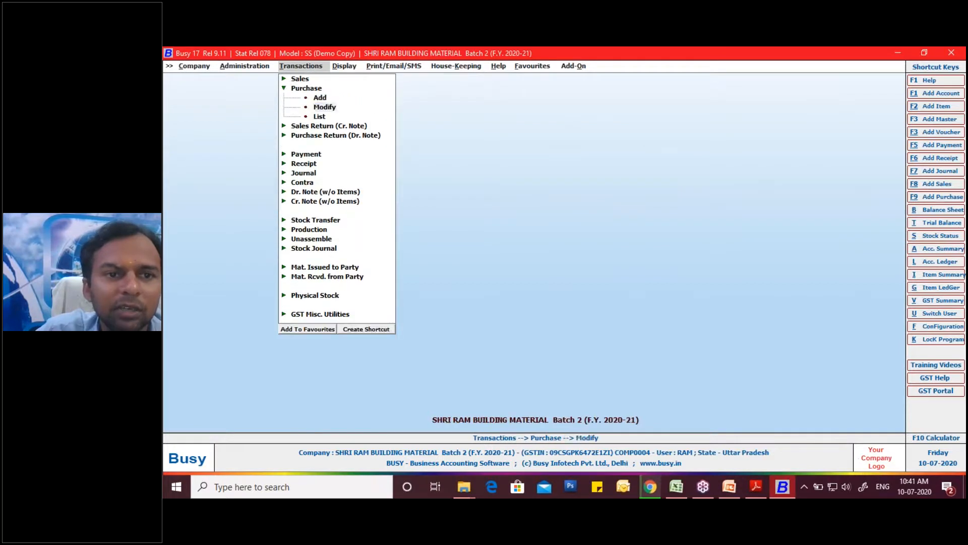
pyautogui.press('Return')
pyautogui.press('Return')
pyautogui.press('Return')
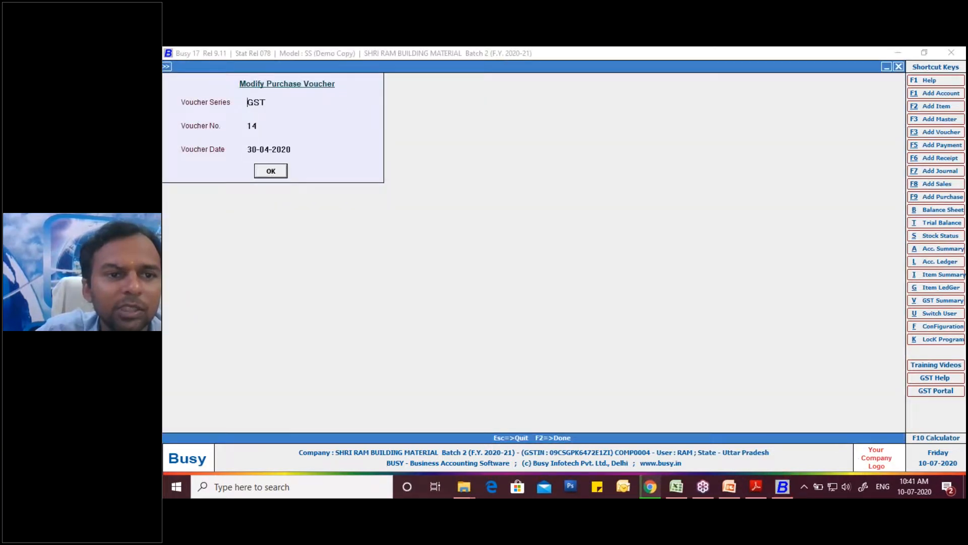
pyautogui.click(247, 102)
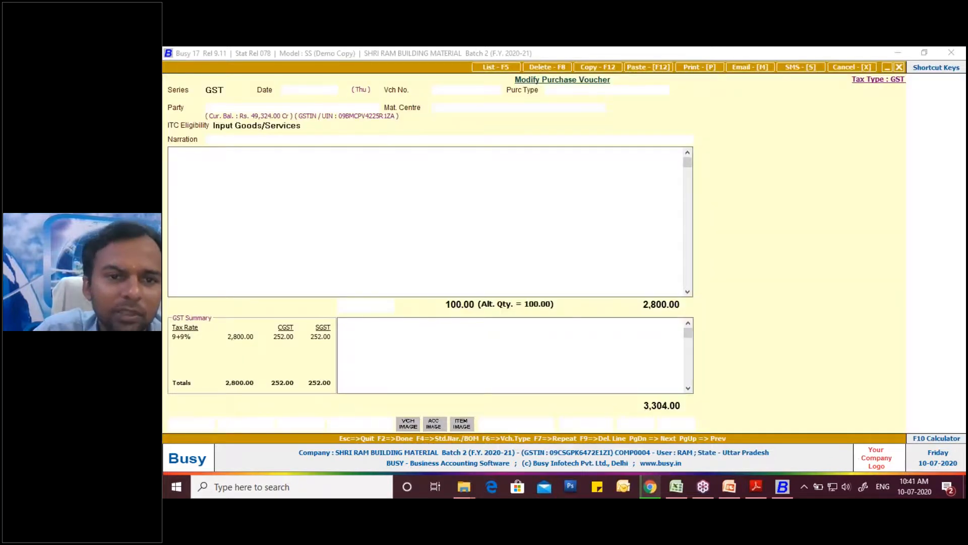
# Keep the voucher's header details with ITC eligibility Input Goods/Services and proceed to the Lifebuoy Hand Sanitizer item line
pyautogui.press('Return')
pyautogui.press('Return')
pyautogui.press('Return')
pyautogui.press('Return')
pyautogui.press('Return')
pyautogui.press('Return')
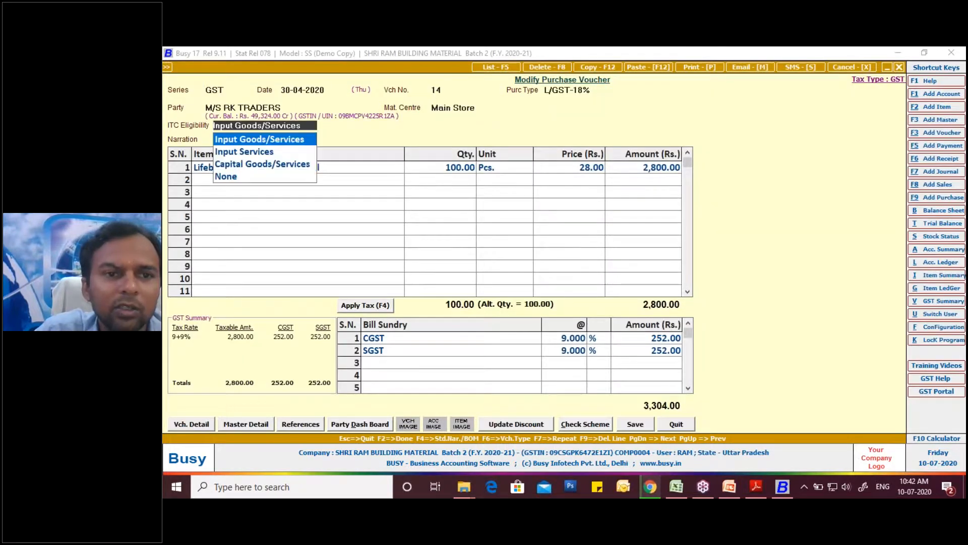
pyautogui.press('Return')
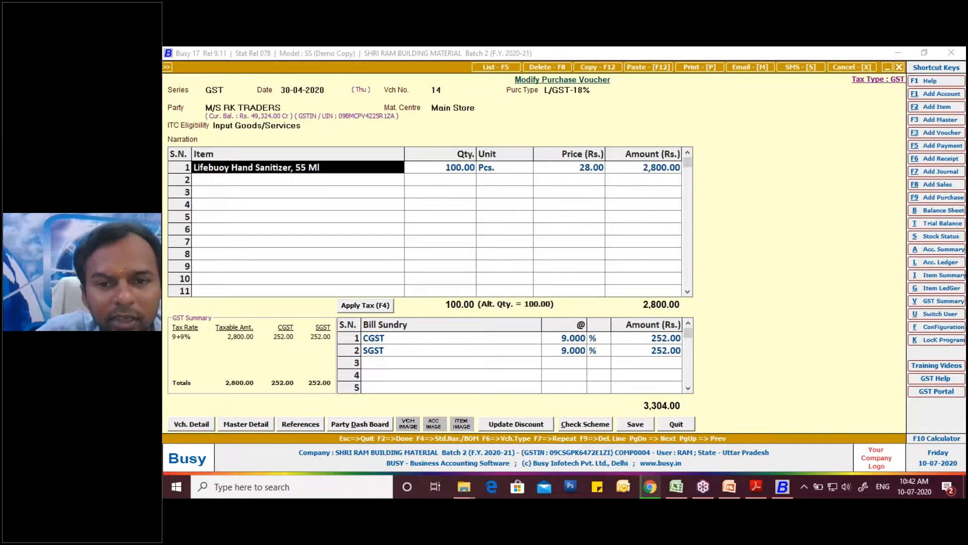
# Open the Lifebuoy Hand Sanitizer item master from the voucher line, circle its Exp./Mfg. date and expiry month settings in red, and save the master
pyautogui.hotkey('alt', 'm')
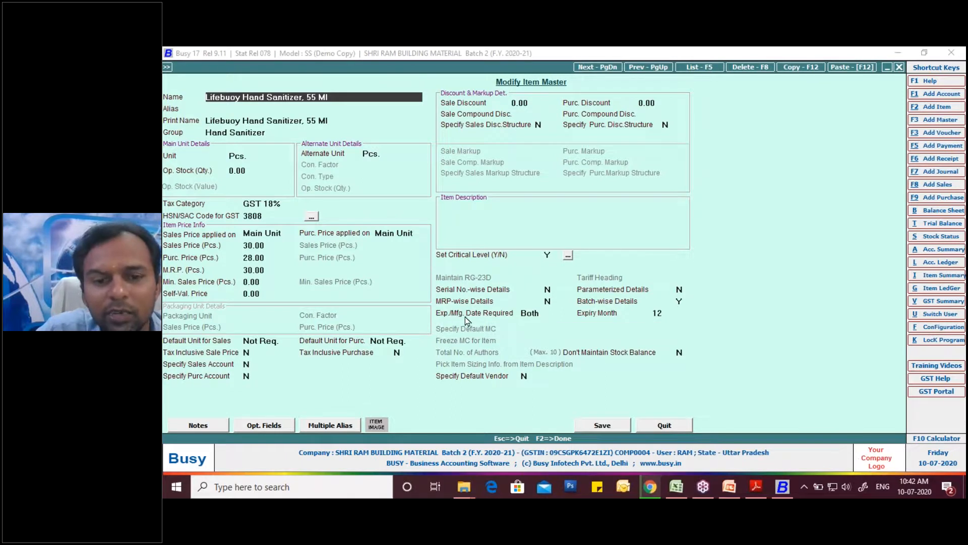
pyautogui.click(527, 313)
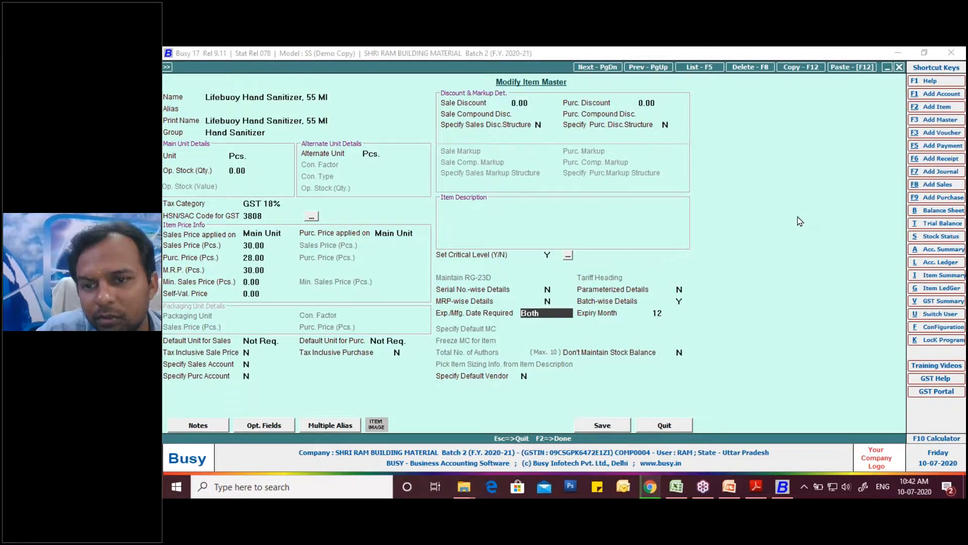
pyautogui.click(803, 249)
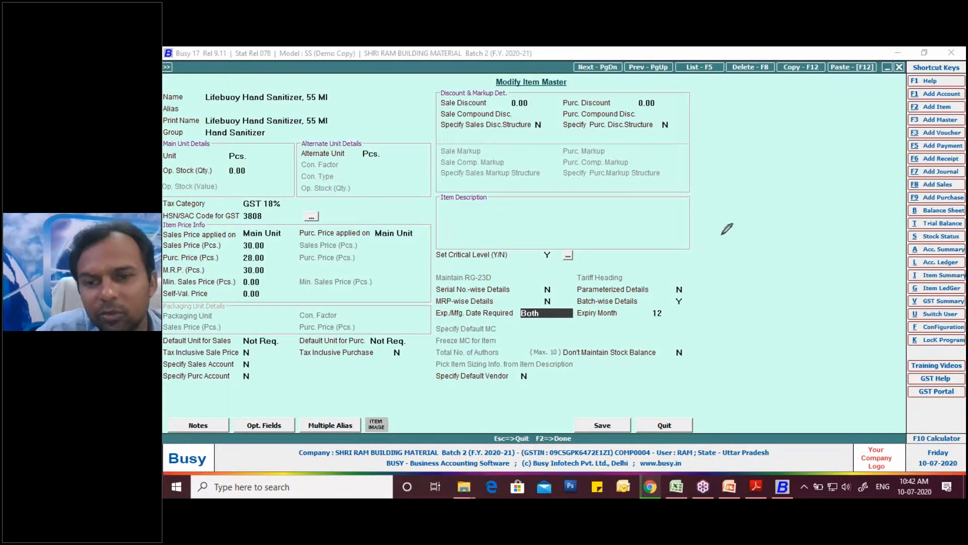
pyautogui.press('Escape')
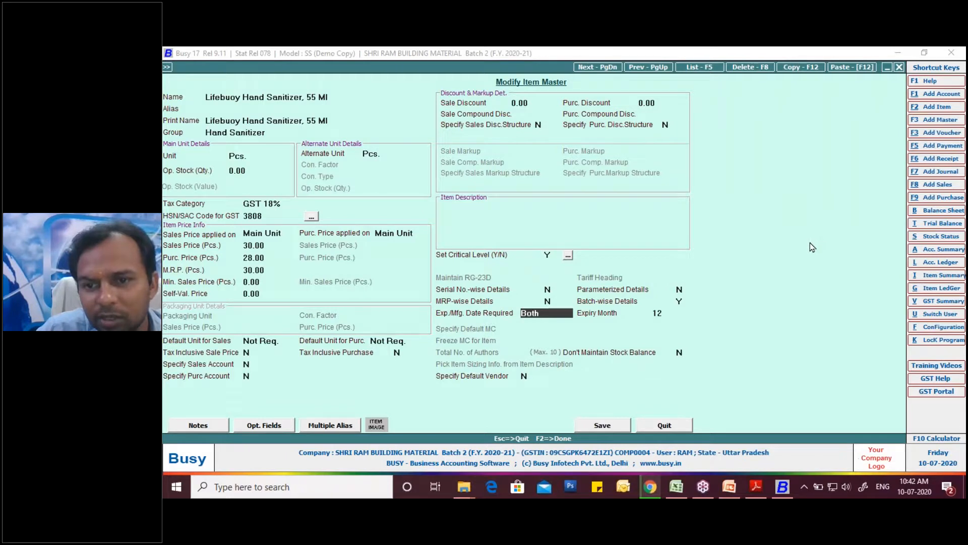
pyautogui.rightClick(810, 243)
pyautogui.click(813, 246)
pyautogui.moveTo(445, 320)
pyautogui.mouseDown()
pyautogui.moveTo(433, 318)
pyautogui.moveTo(430, 298)
pyautogui.moveTo(686, 296)
pyautogui.moveTo(686, 316)
pyautogui.moveTo(641, 326)
pyautogui.moveTo(438, 323)
pyautogui.mouseUp()
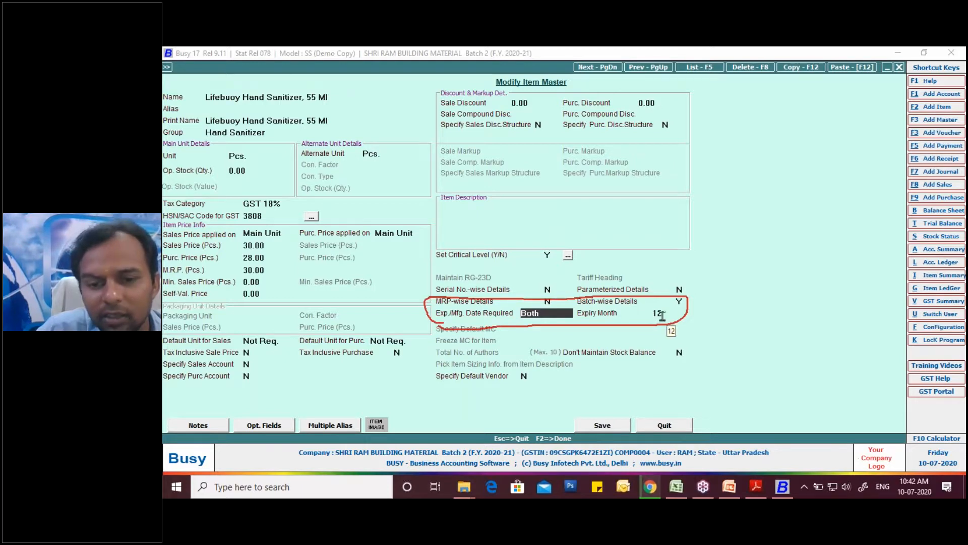
pyautogui.click(603, 426)
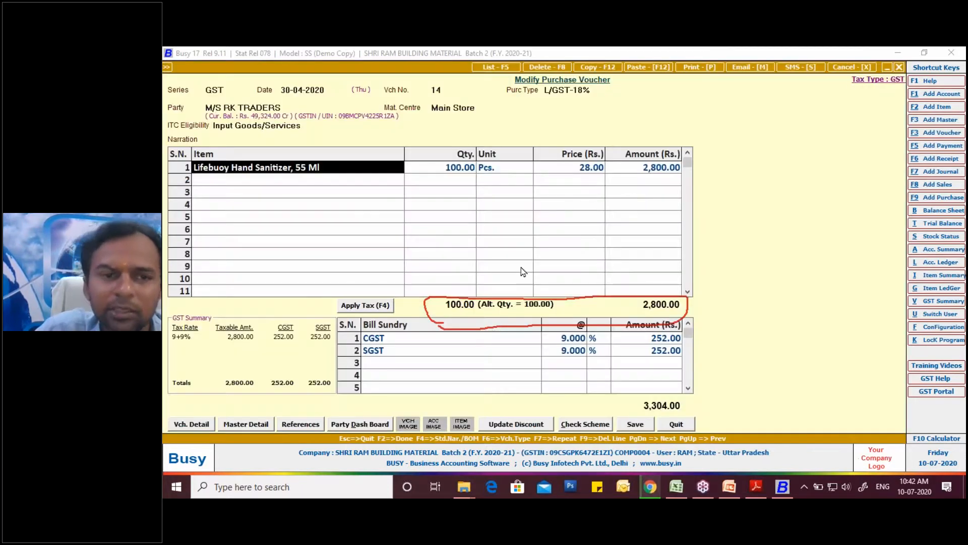
# Keep the sanitizer line's batch 7845 with 100 pcs, MRP and sales price 30.00, Mfg. Apr-2020 and Exp. Mar-2021, accepting the item price
pyautogui.press('Return')
pyautogui.press('Return')
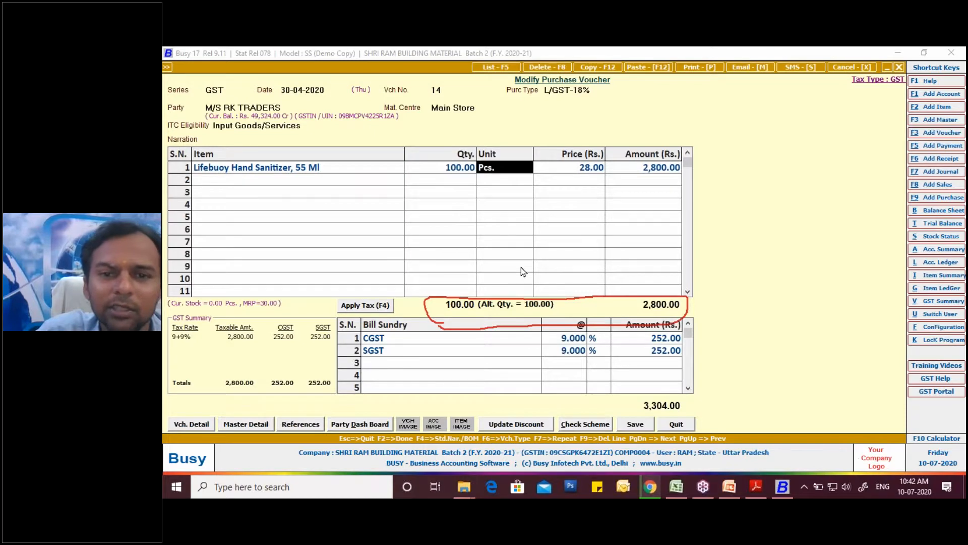
pyautogui.press('Return')
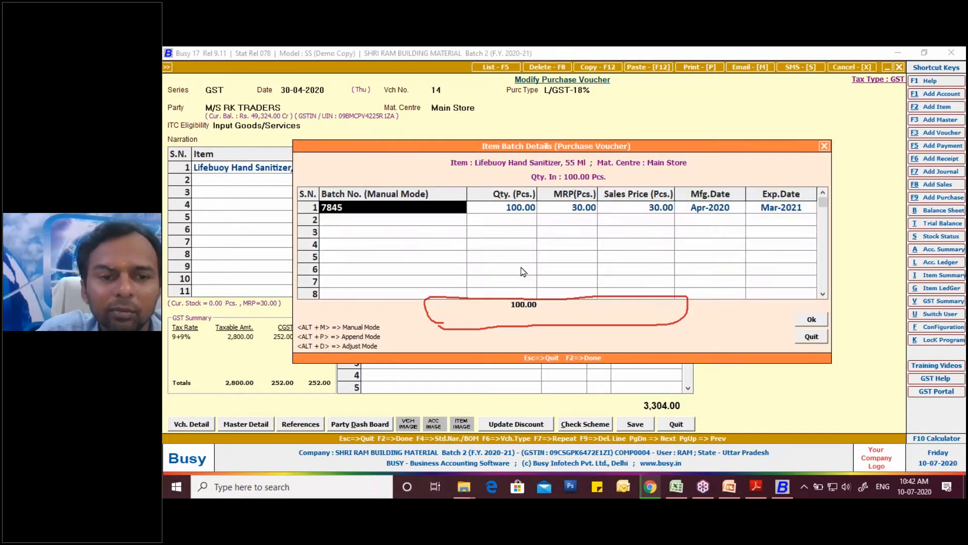
pyautogui.press('Return')
pyautogui.press('Return')
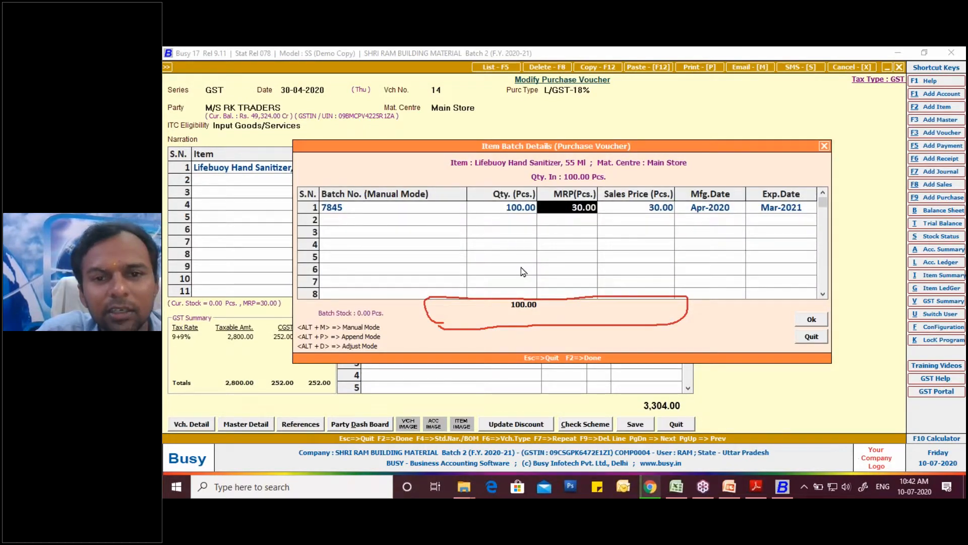
pyautogui.press('Return')
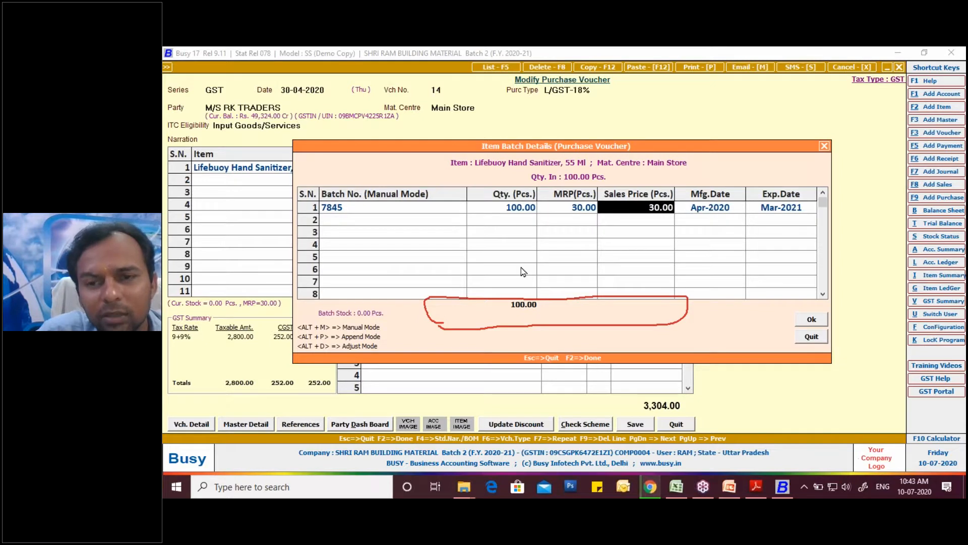
pyautogui.press('Return')
pyautogui.press('Return')
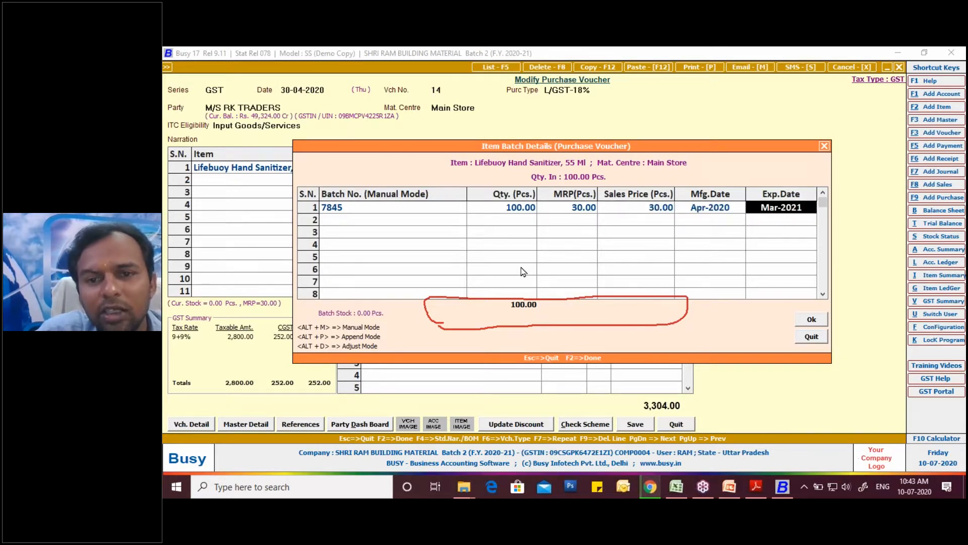
pyautogui.press('Return')
pyautogui.press('Return')
pyautogui.press('Return')
pyautogui.press('Return')
pyautogui.press('Return')
pyautogui.press('Return')
pyautogui.press('Return')
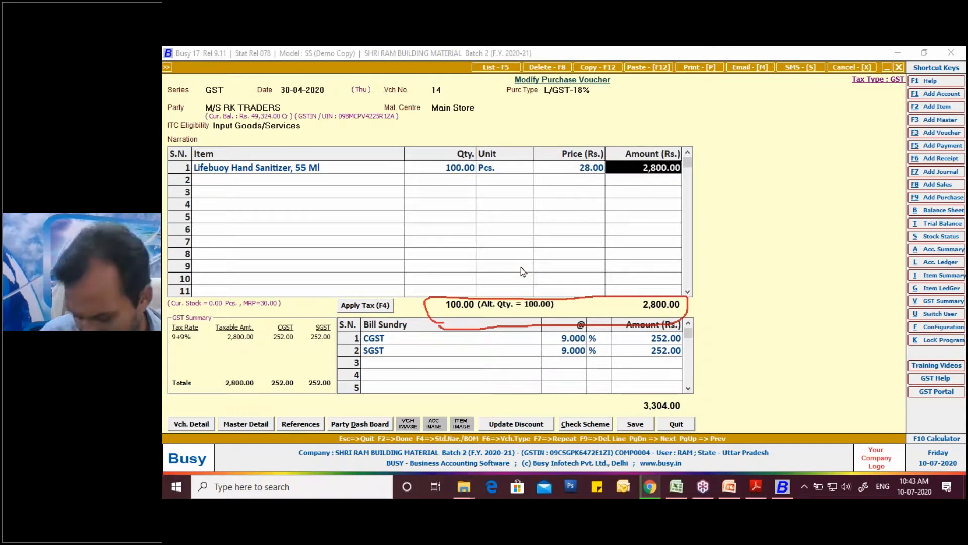
# Finish the item entry and save the modified purchase voucher, keeping its GST purchase bill details
pyautogui.press('Return')
pyautogui.press('Return')
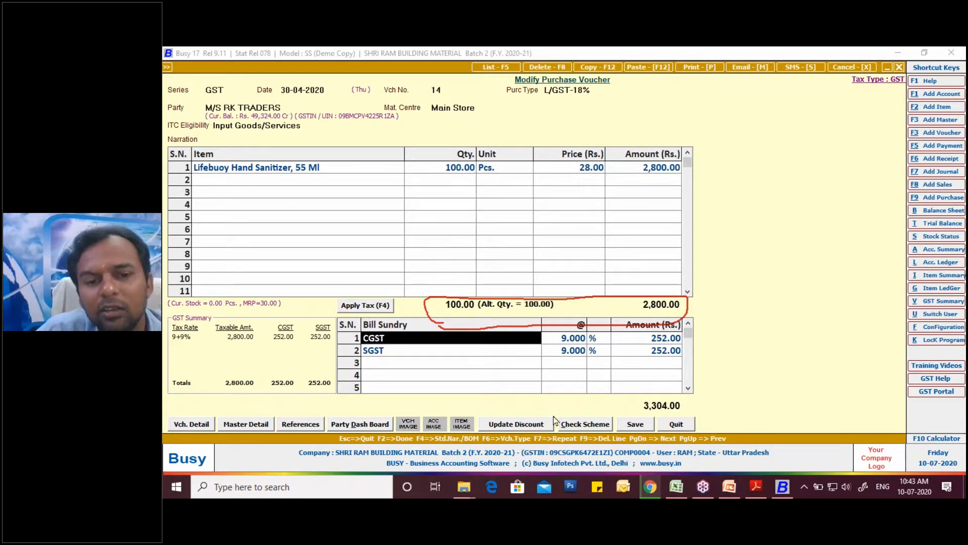
pyautogui.click(628, 423)
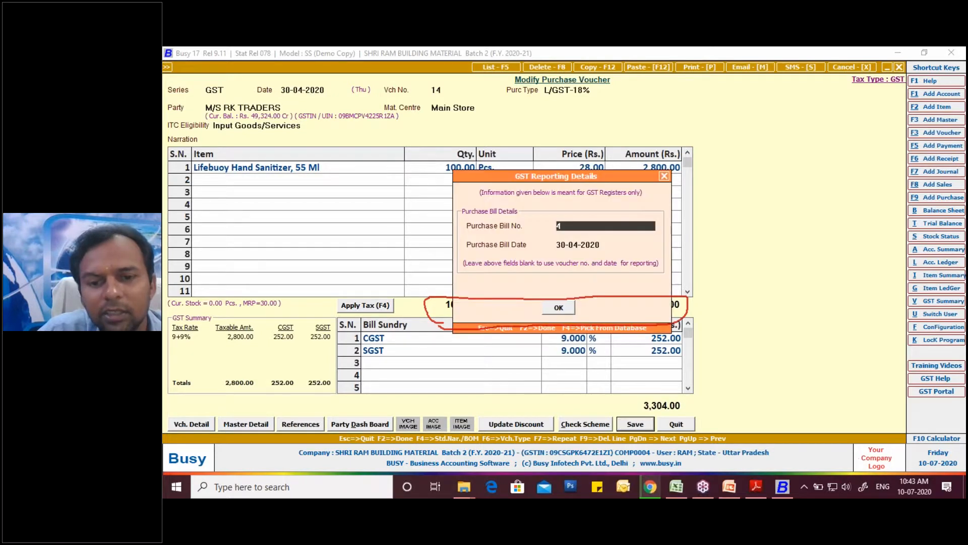
pyautogui.click(560, 308)
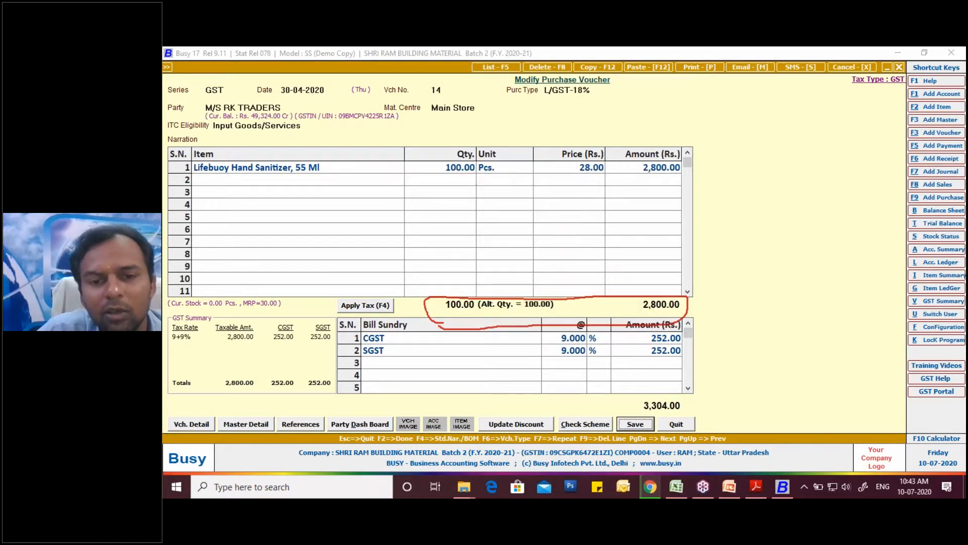
pyautogui.click(563, 344)
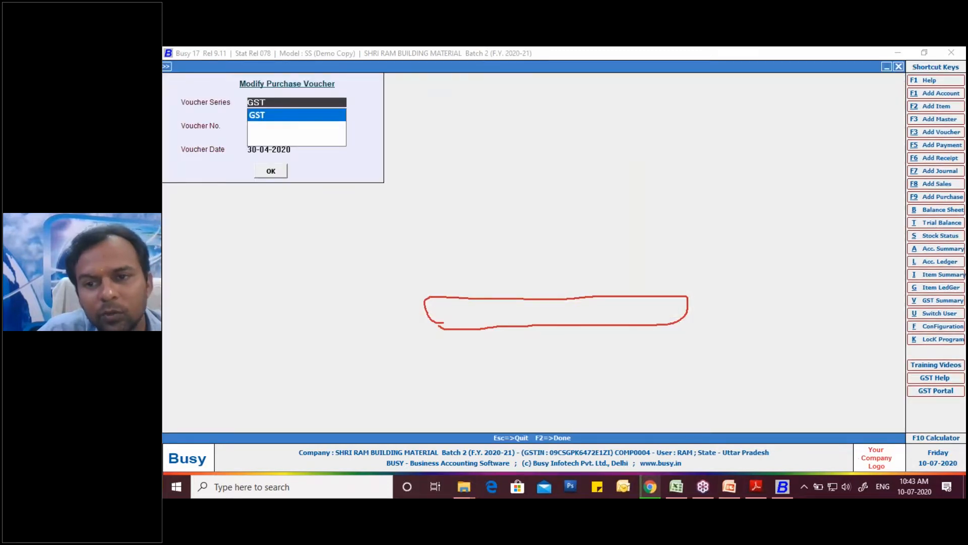
# Leave purchase voucher modification for the company's main screen and erase the red annotation
pyautogui.press('Escape')
pyautogui.press('Escape')
pyautogui.press('Escape')
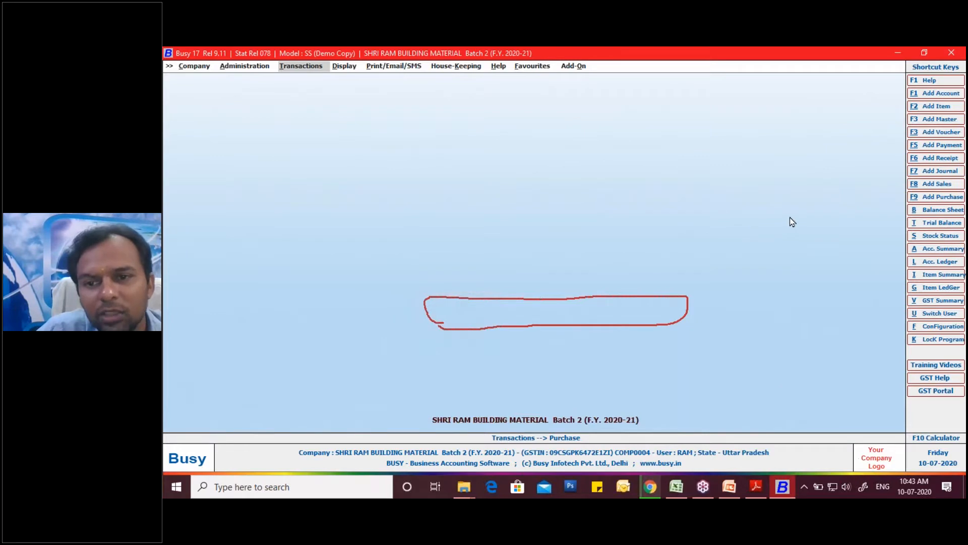
pyautogui.click(801, 256)
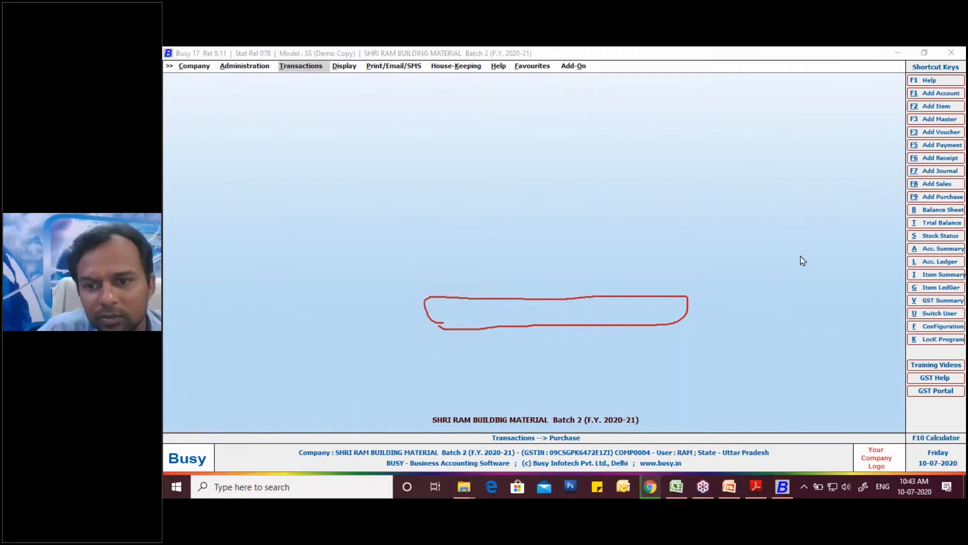
pyautogui.click(806, 296)
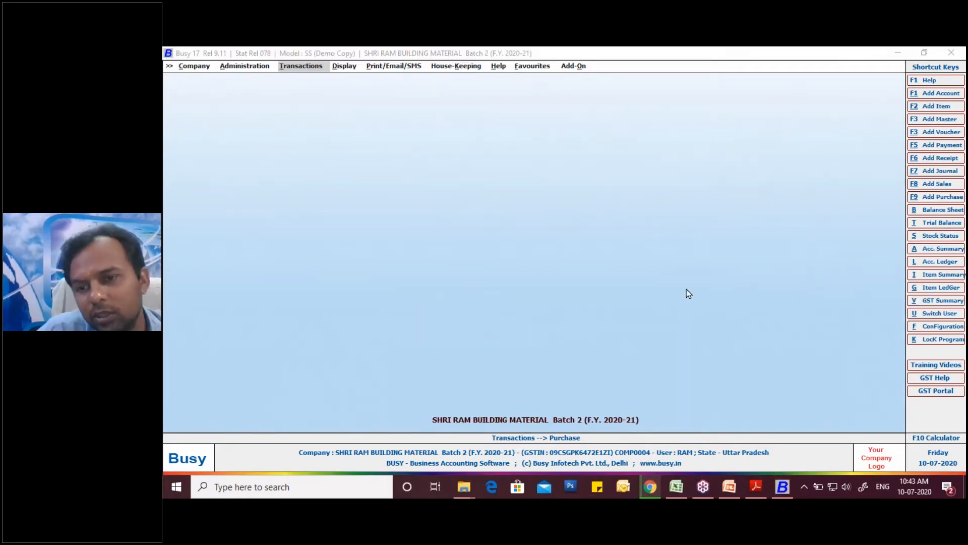